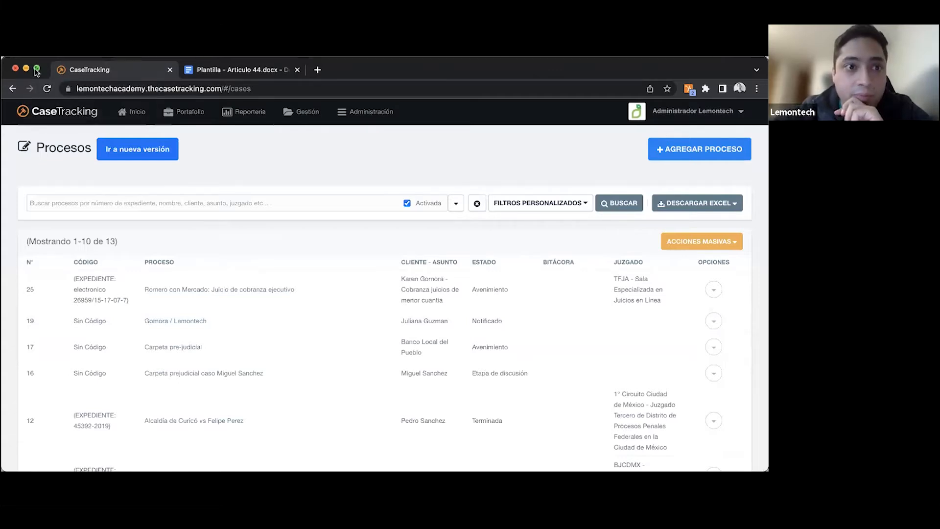
- In executive collection case Nº 25, generate a PDF document from the "Acompaña documentos" template
left_click(37, 71)
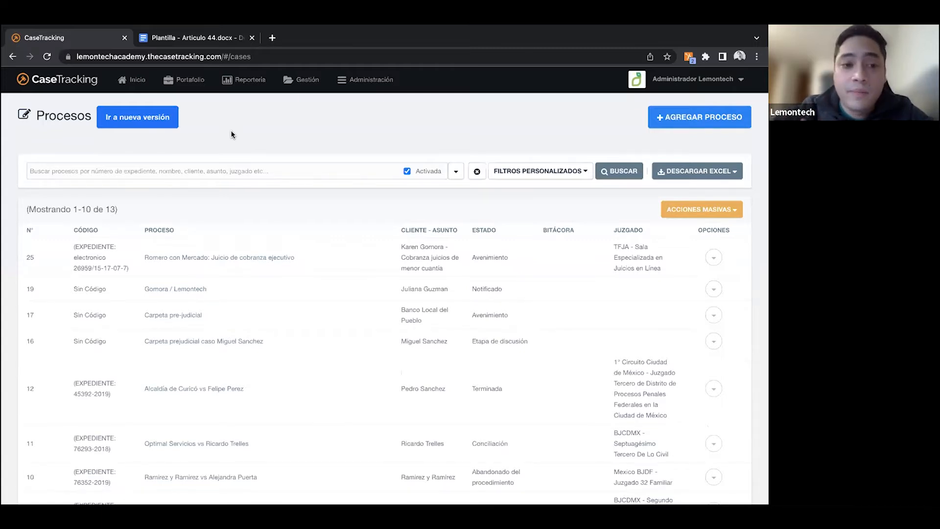
left_click(226, 261)
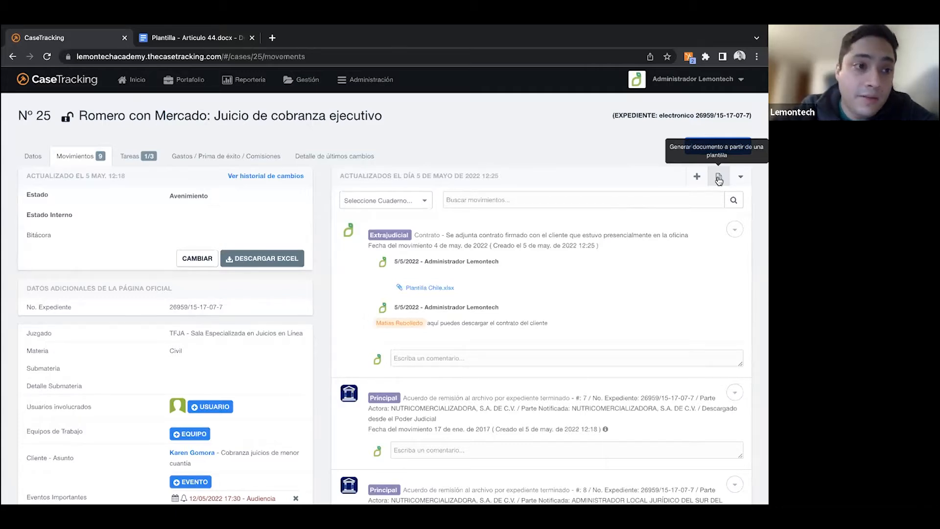
left_click(718, 178)
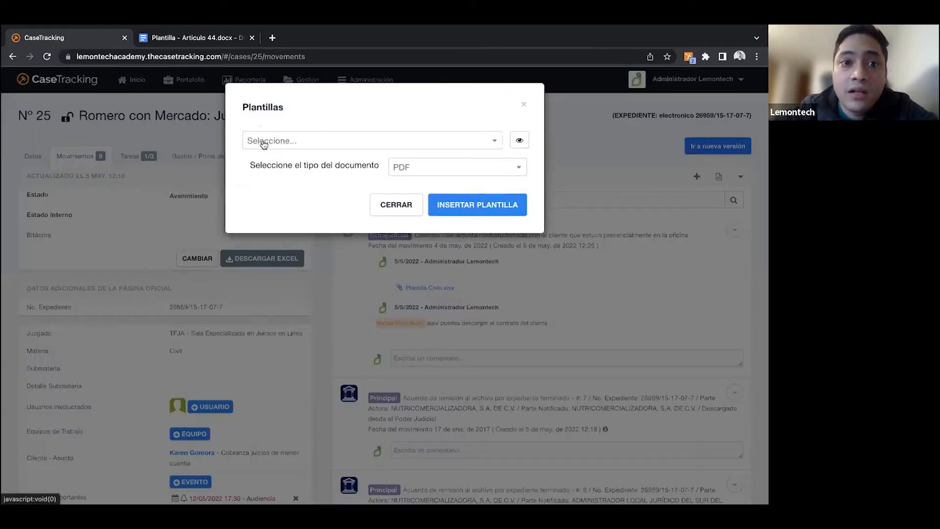
left_click(286, 145)
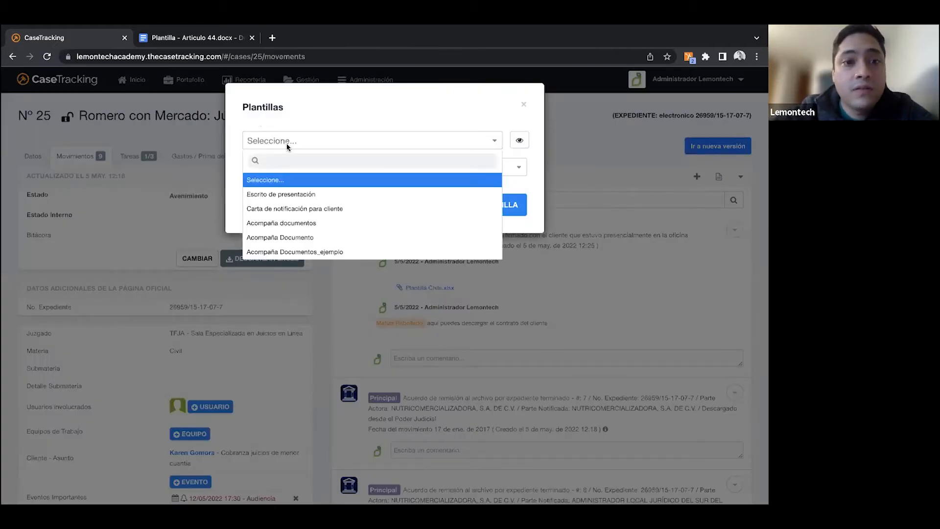
scroll(309, 216, "down", 1)
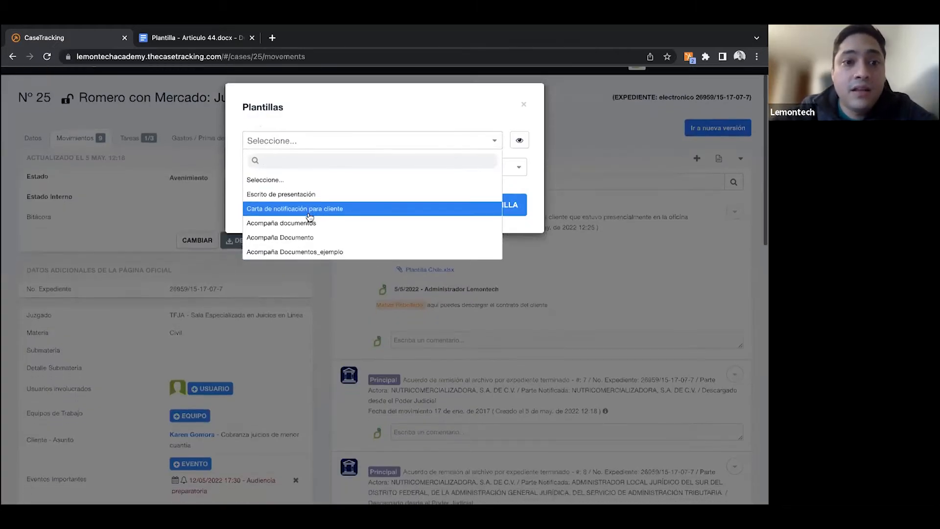
scroll(315, 214, "up", 1)
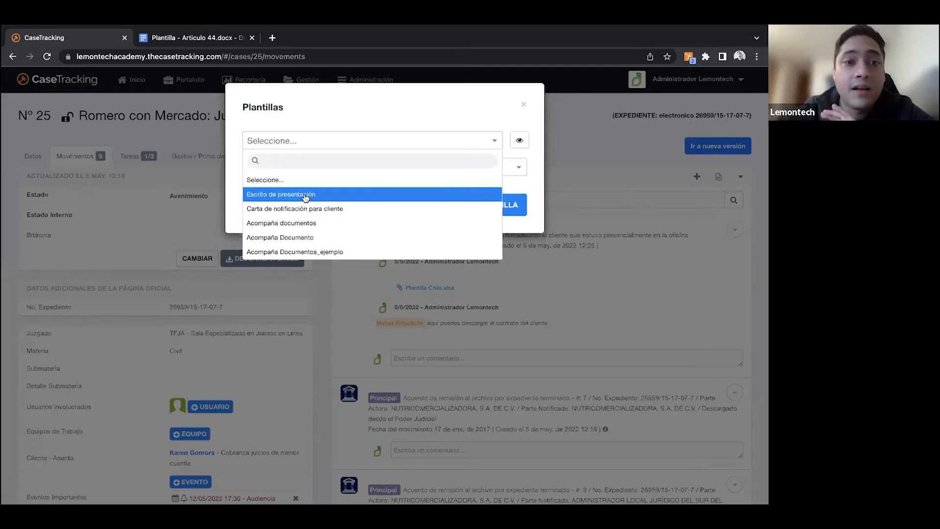
left_click(304, 222)
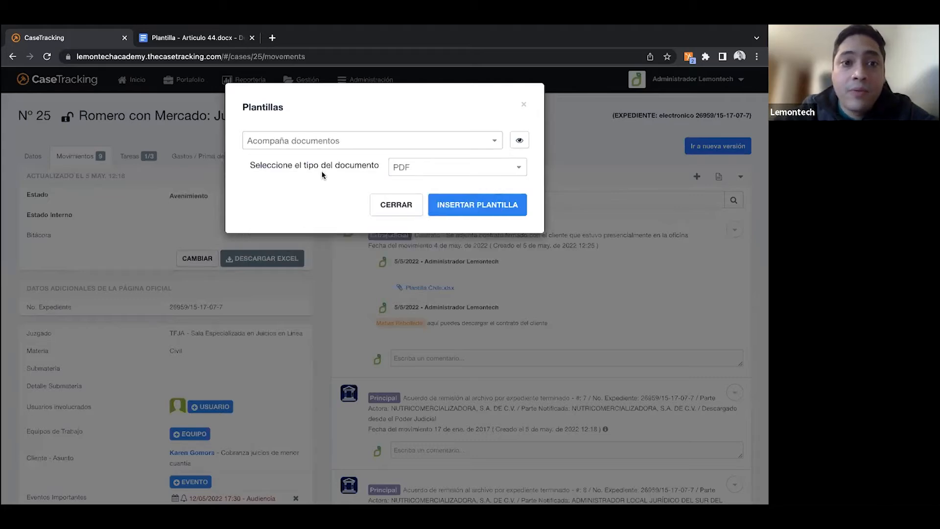
left_click(403, 168)
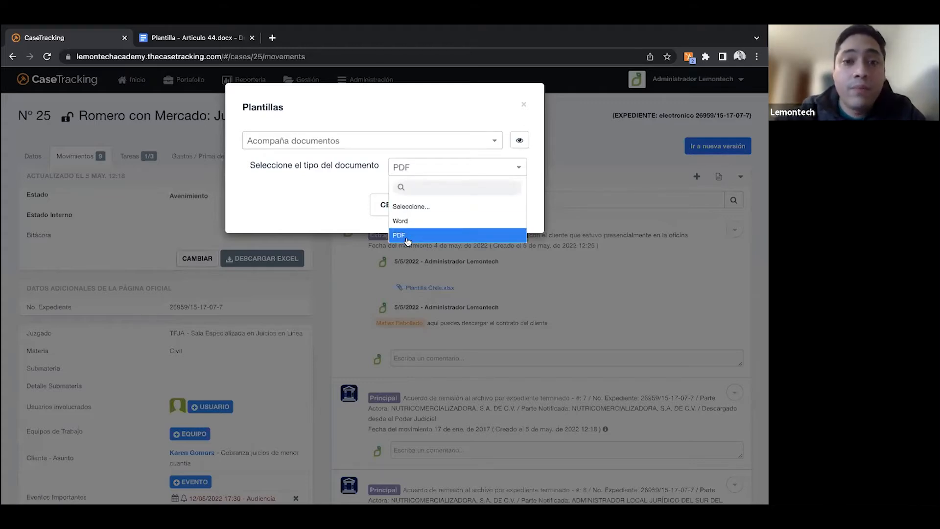
left_click(406, 236)
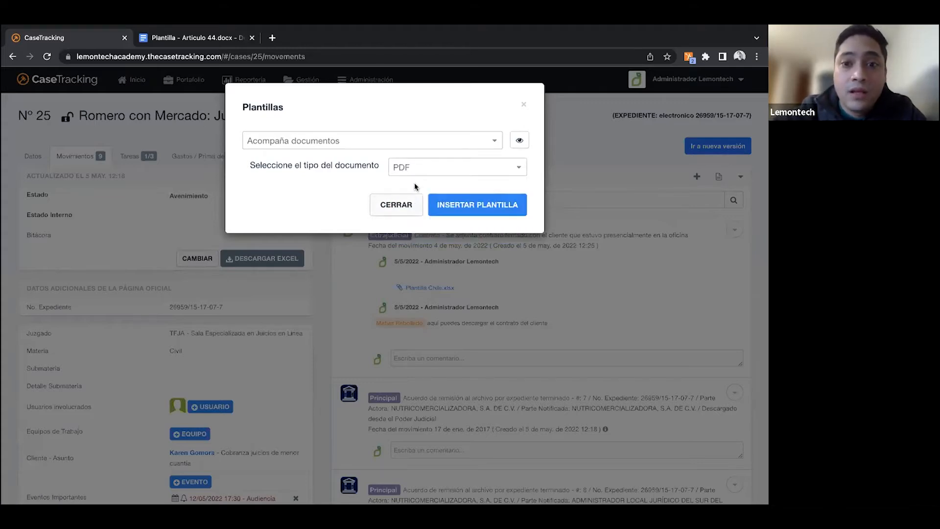
left_click(460, 206)
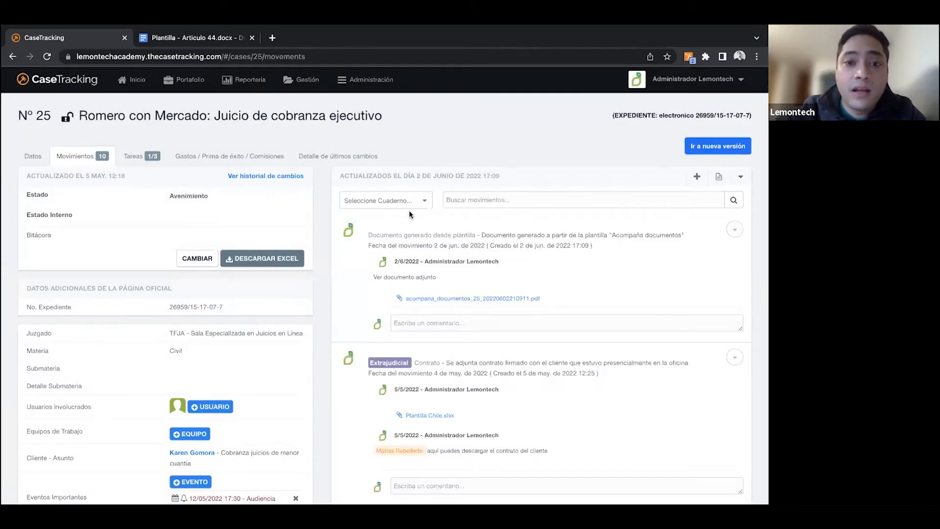
- Open the PDF attached to the newest case movement, review its filled-in contents, and return to the case
left_click(446, 304)
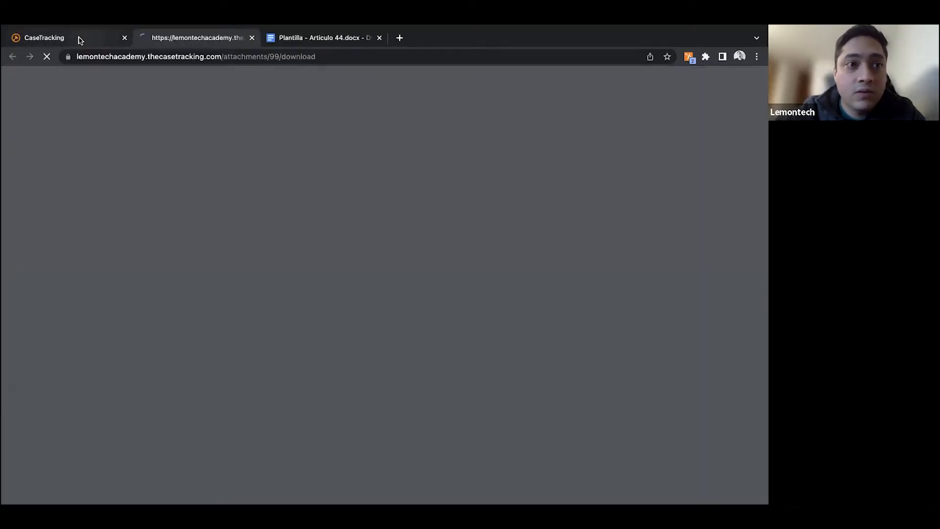
left_click(77, 38)
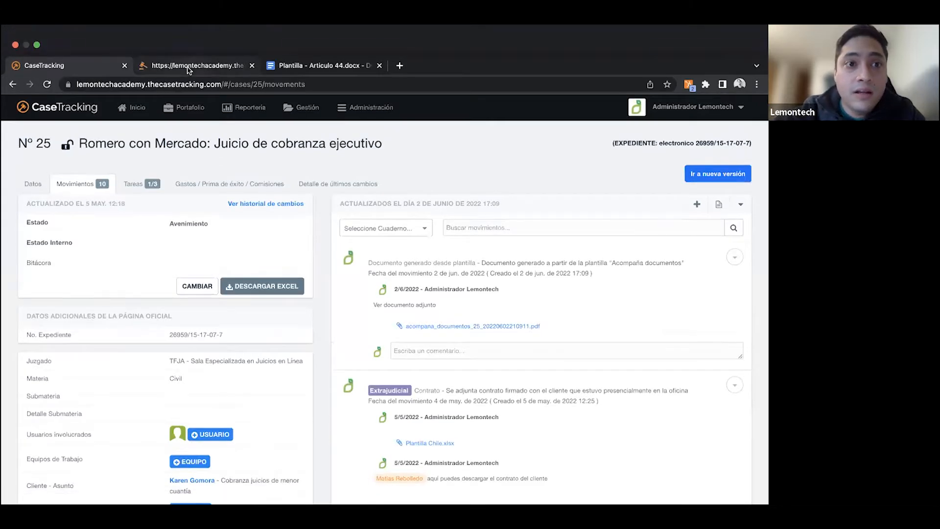
left_click(188, 70)
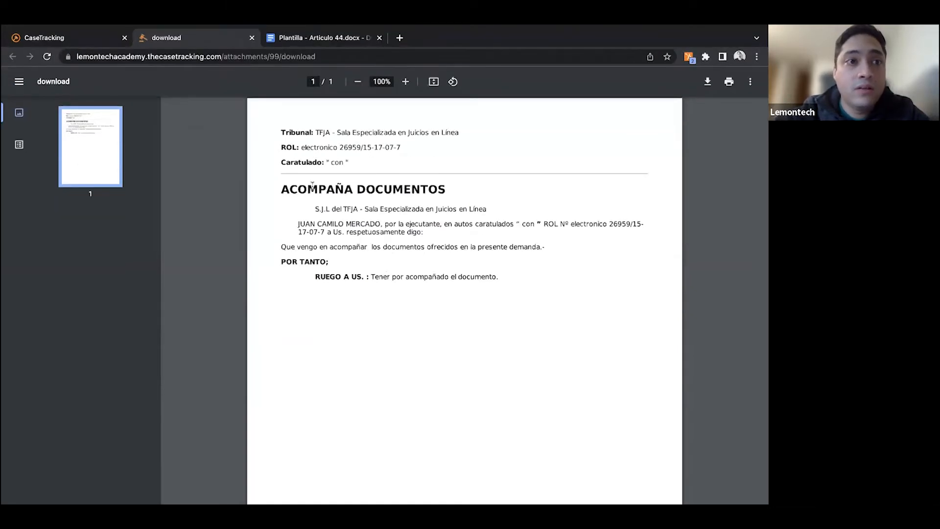
left_click(89, 37)
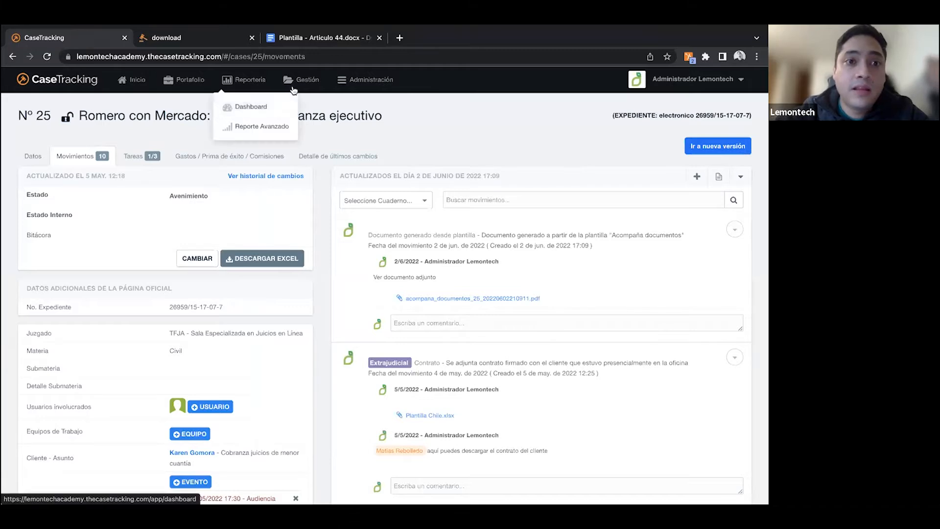
- Check which templates are offered for generating a document in the case, without inserting one
mouse_move(392, 91)
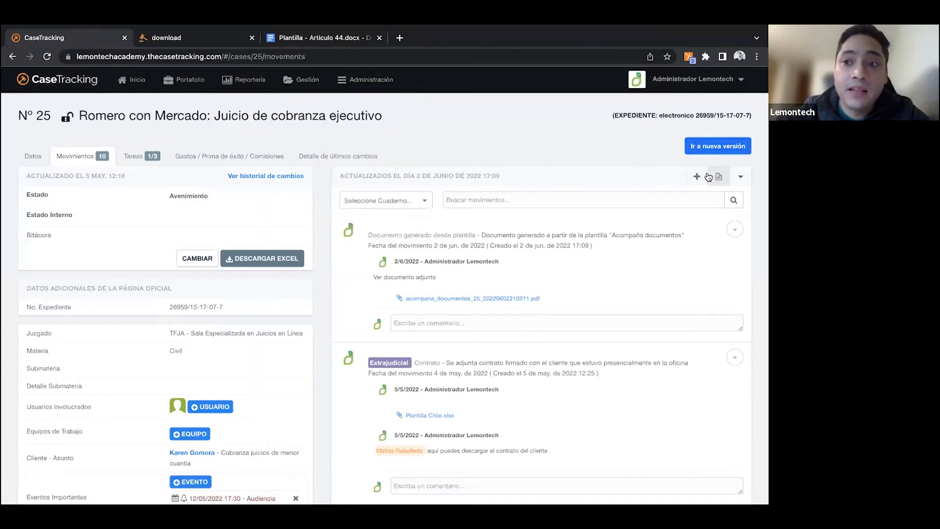
left_click(718, 177)
left_click(320, 141)
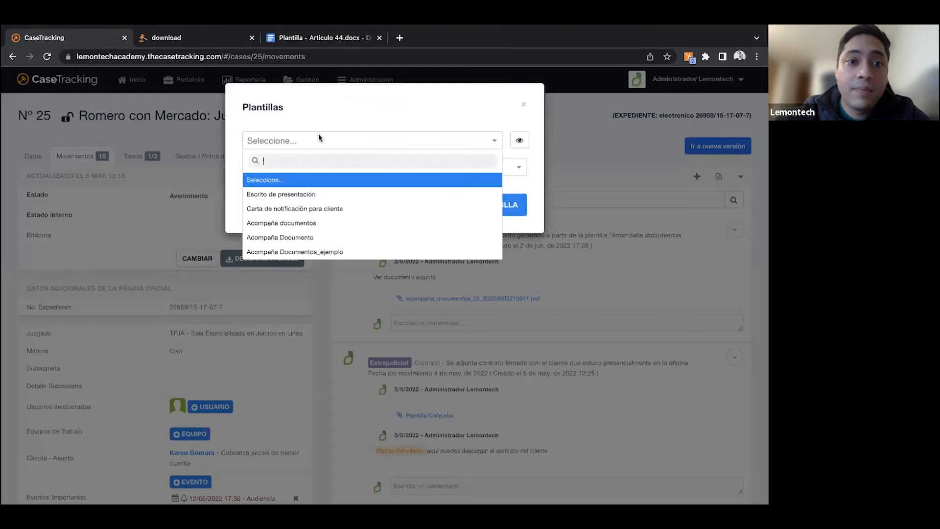
left_click(524, 105)
left_click(524, 106)
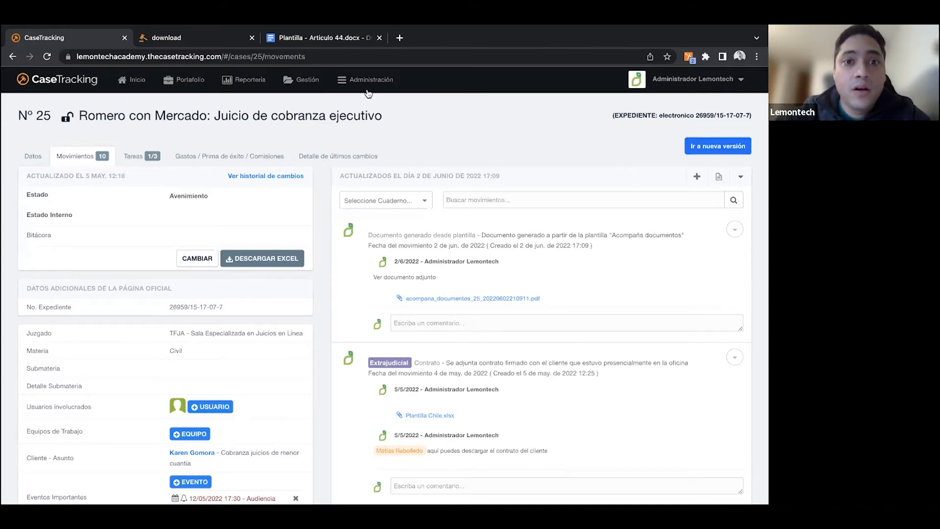
- Create a new template in the template administration and begin its body with the text "Estimado/a"
left_click(365, 90)
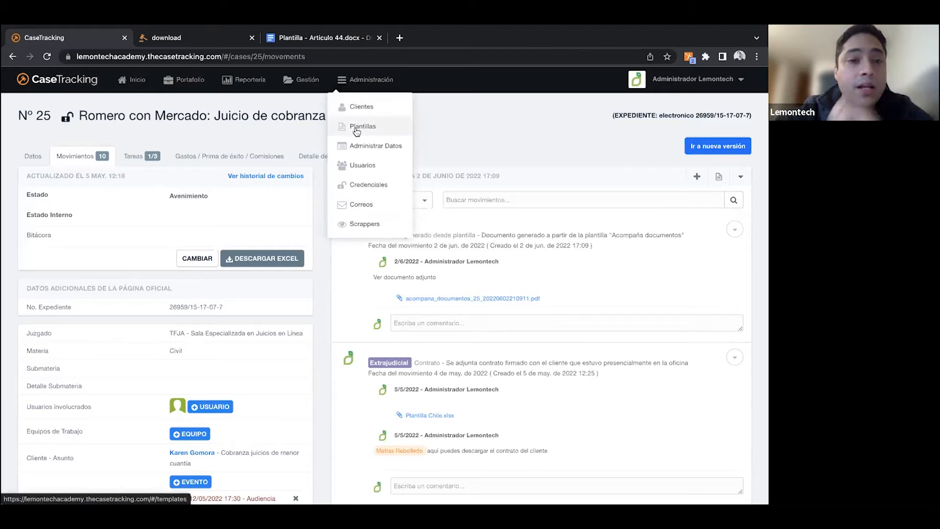
left_click(356, 129)
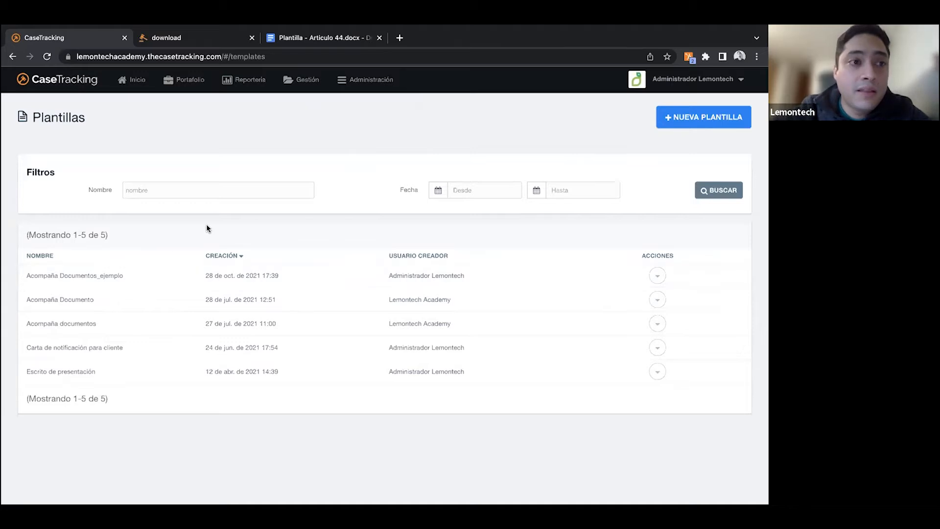
left_click(686, 126)
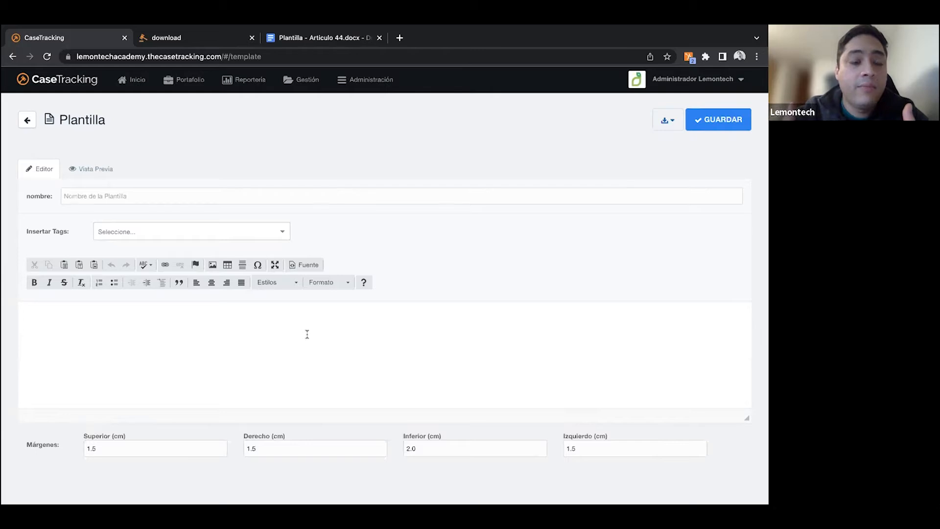
left_click(135, 332)
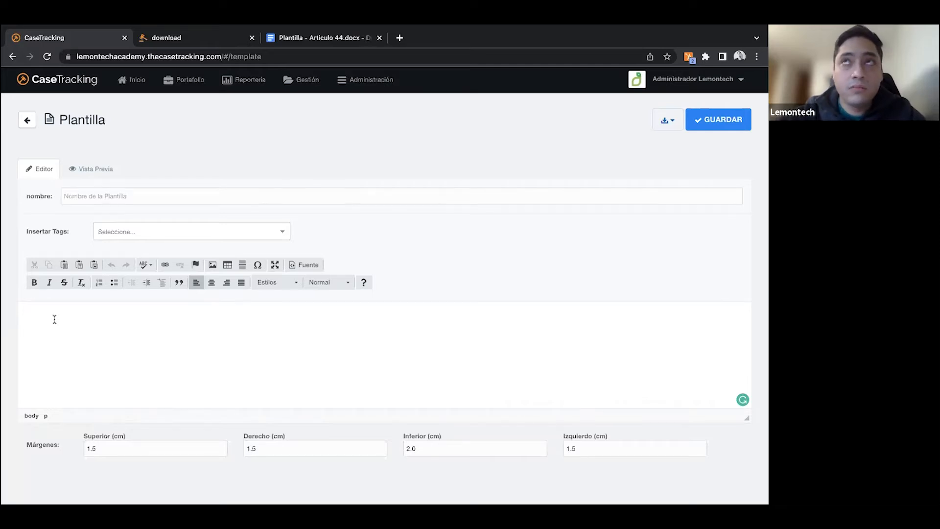
type("Estimado ")
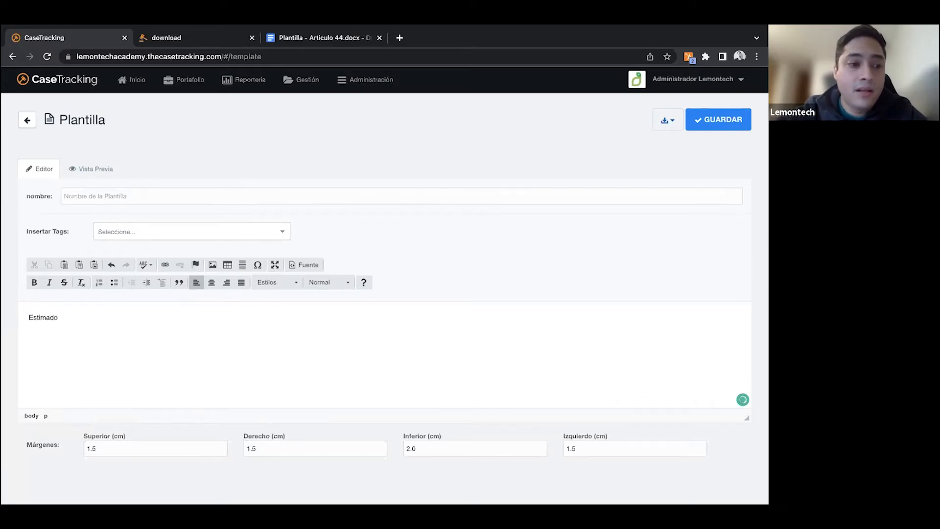
type("a")
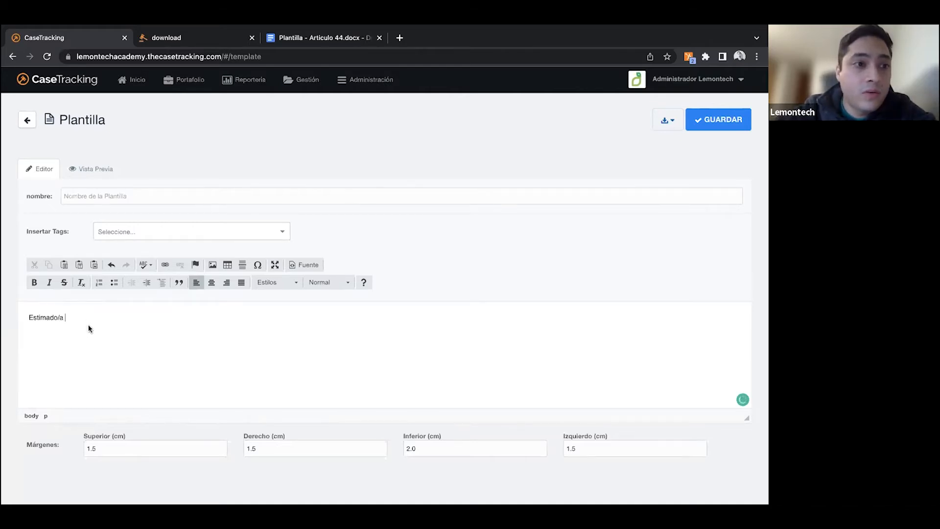
- Find the "cliente" tags and insert the "Nombre Cliente" tag after the "Estimado/a" greeting
left_click(131, 234)
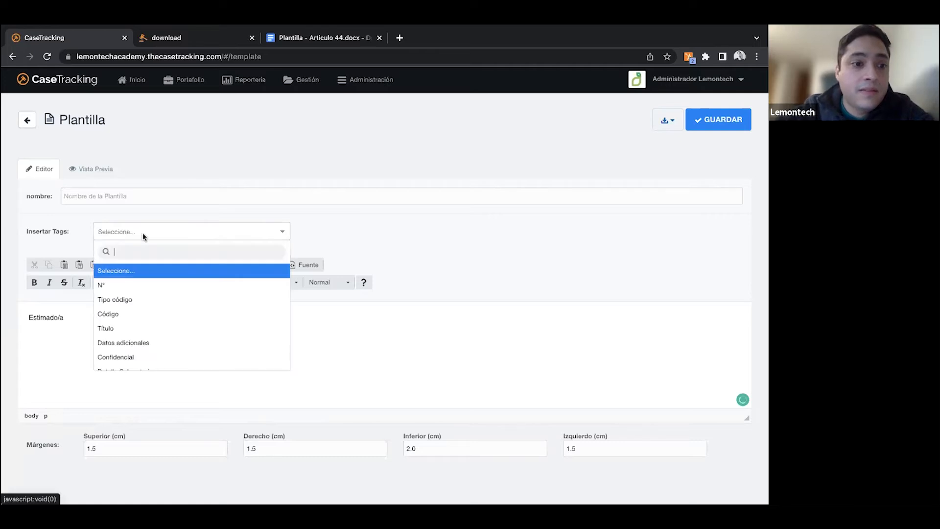
scroll(155, 329, "down", 3)
scroll(155, 329, "down", 2)
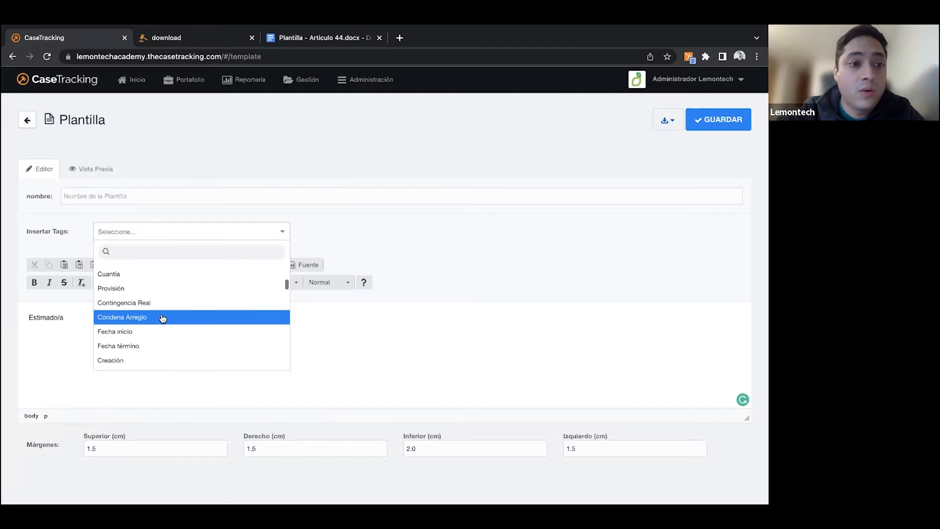
type("cliente")
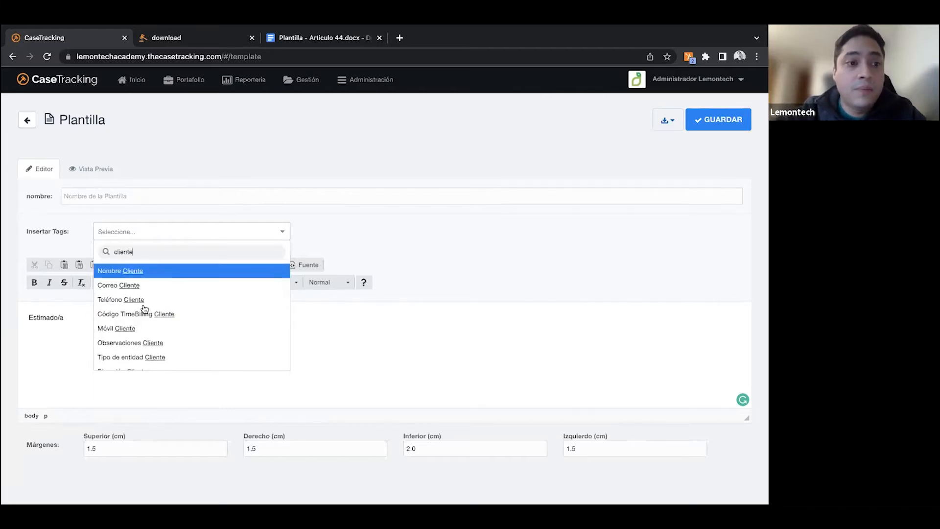
left_click(128, 272)
left_click_drag(119, 323, 64, 318)
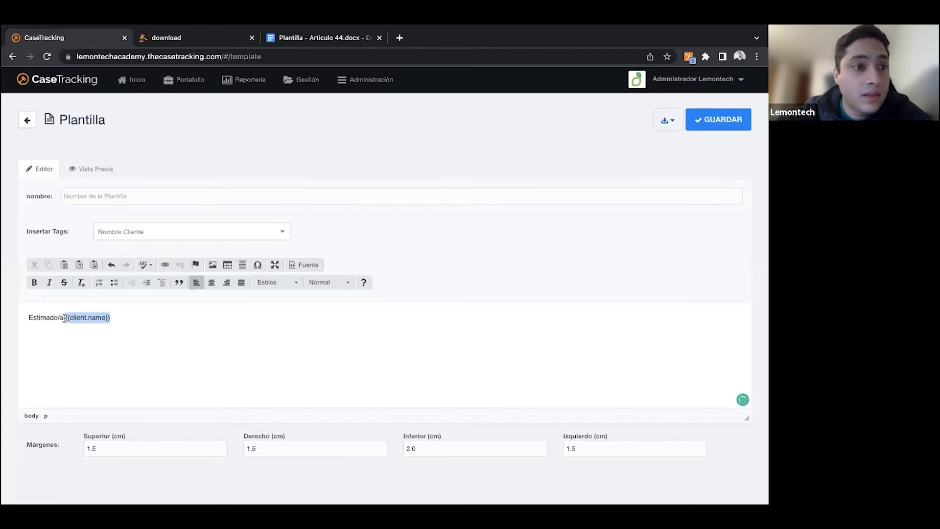
left_click(84, 317)
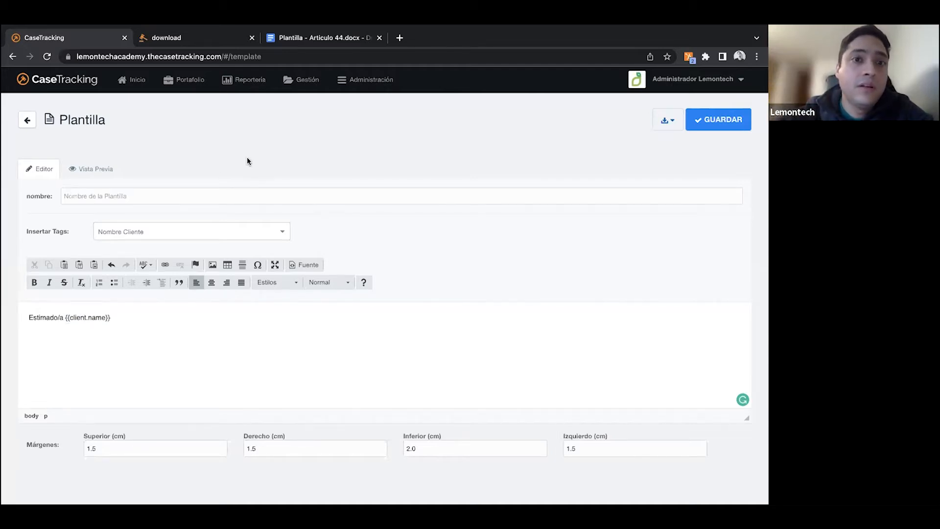
- Load lemontechacademy.thecasetracking.com in a new browser tab and open case Nº 25 from the case portfolio
left_click(398, 39)
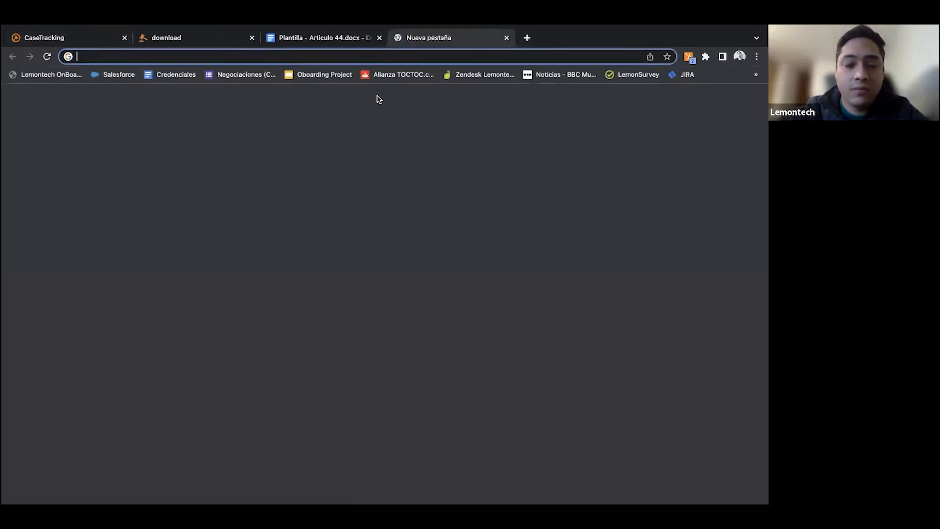
type("lemontechacademy.thecasetracking.com")
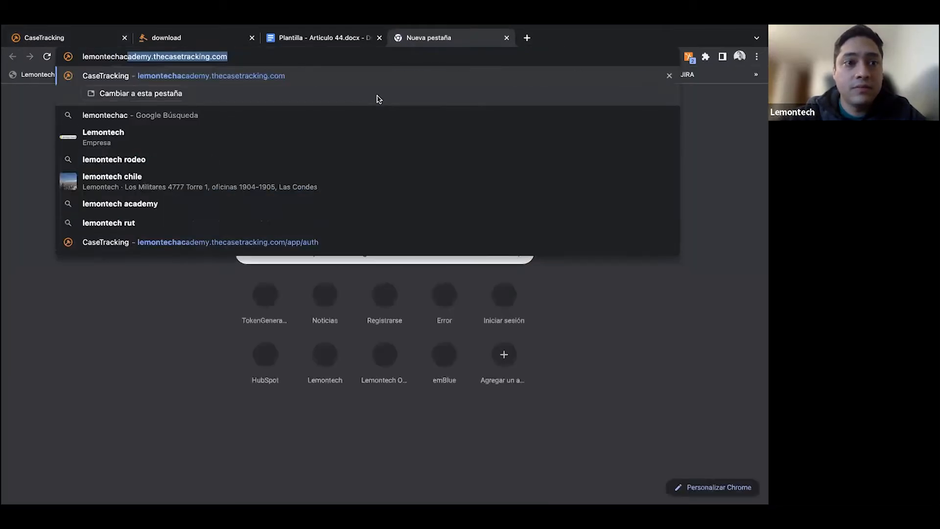
key("Return")
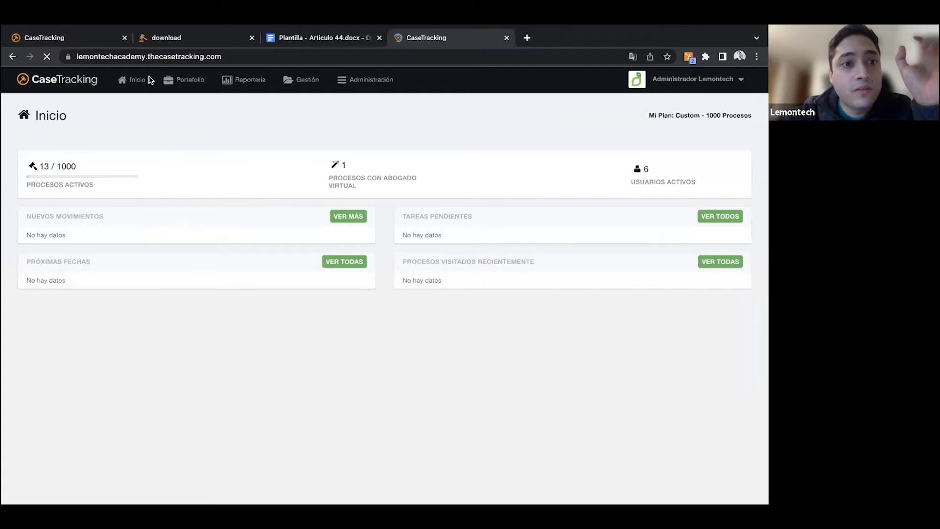
left_click(182, 92)
left_click(184, 106)
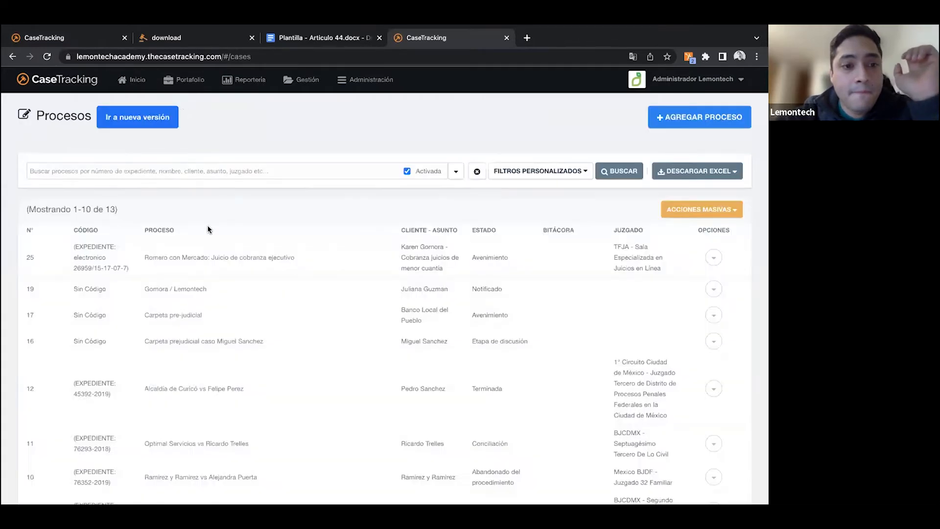
left_click(203, 257)
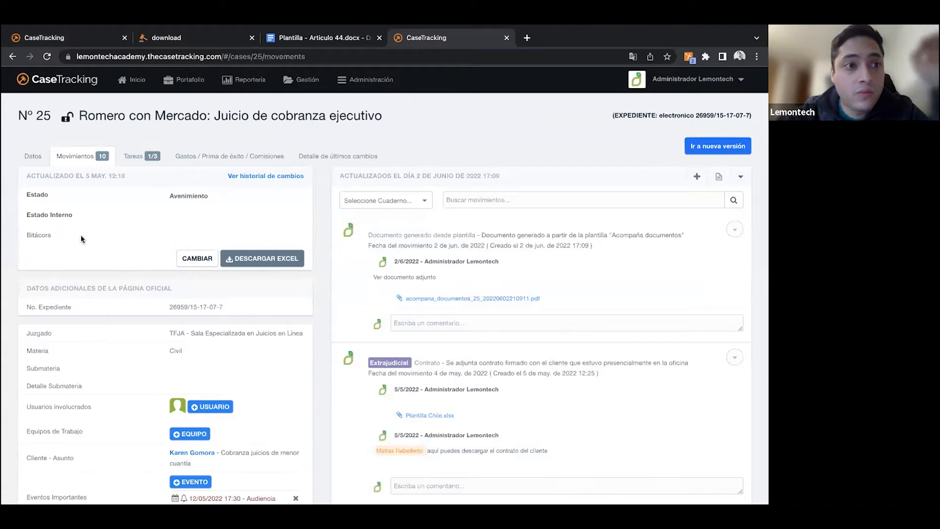
- Review the data sheet of case Nº 25, from the general and judicial data to the involved parties and economic data
left_click(32, 158)
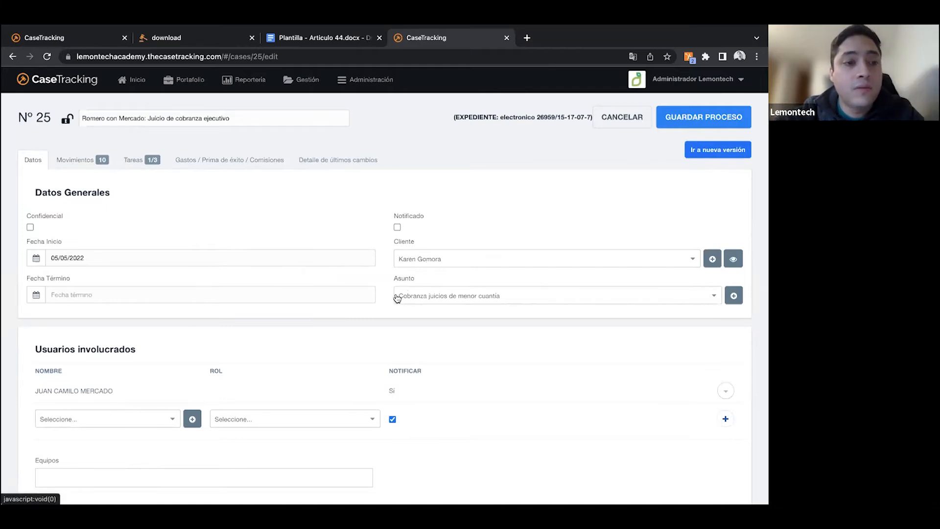
scroll(396, 296, "down", 8)
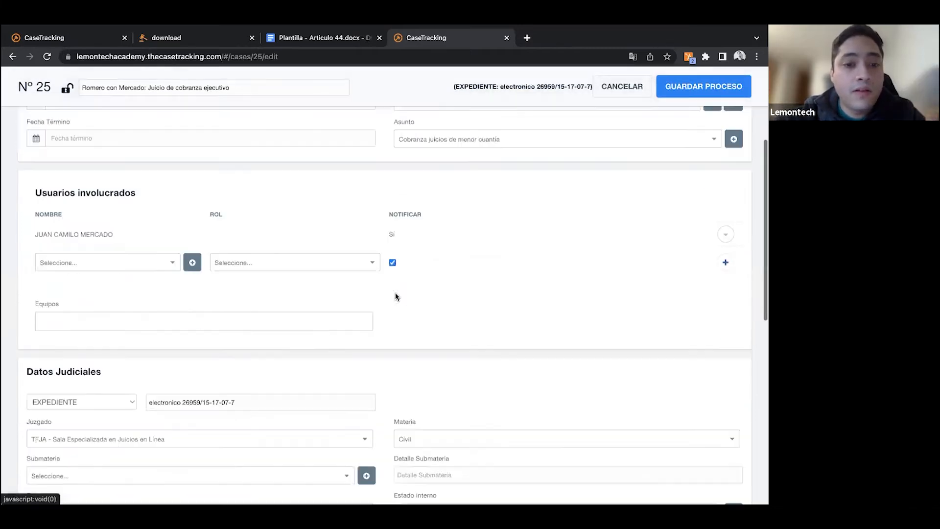
scroll(396, 294, "down", 3)
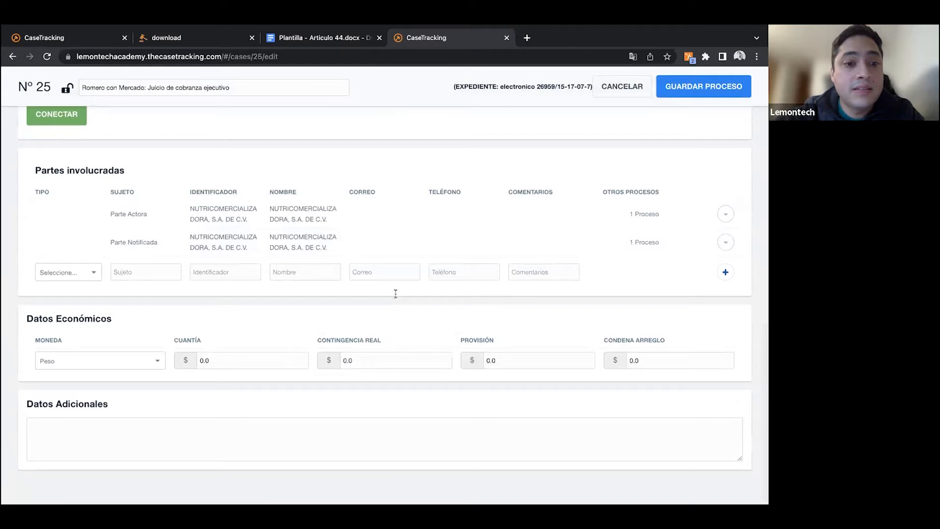
scroll(395, 295, "up", 11)
scroll(396, 297, "up", 1)
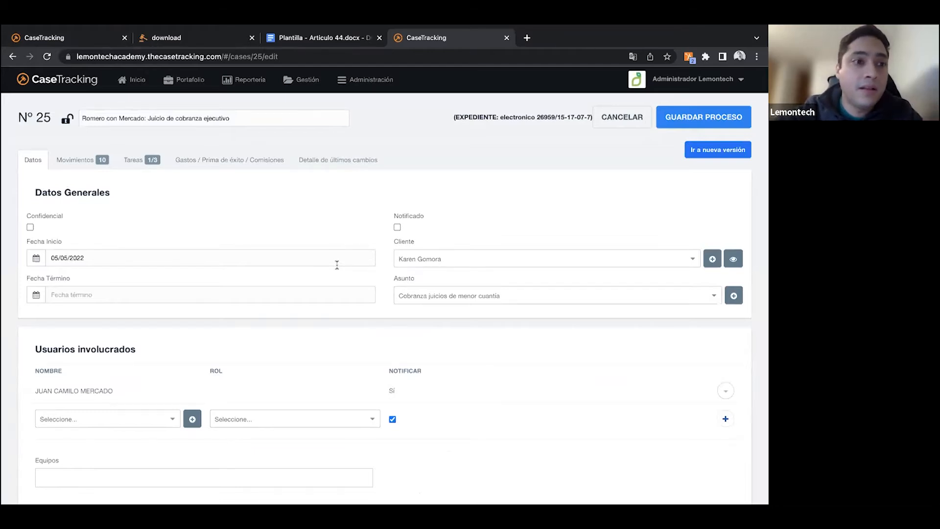
- Return to the new template, add a comma after the client name tag and start a new paragraph
mouse_move(228, 28)
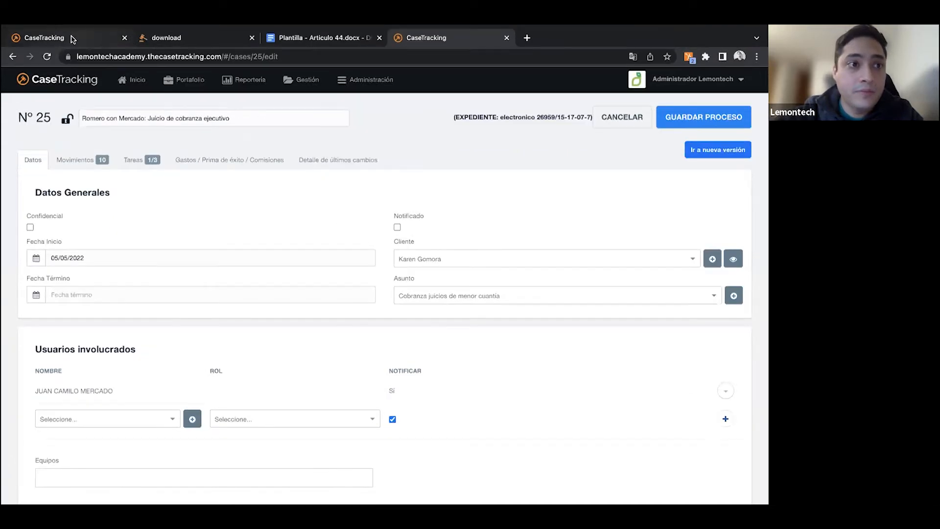
left_click(62, 39)
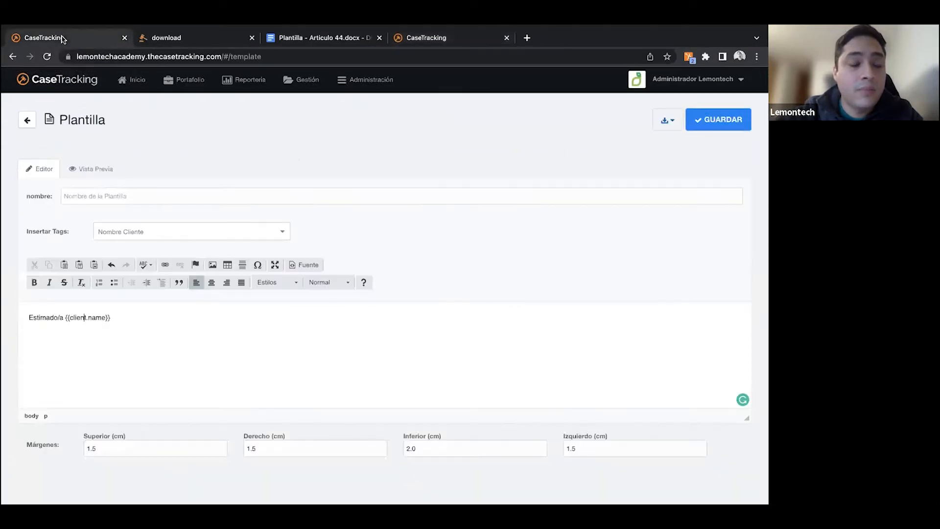
left_click(123, 316)
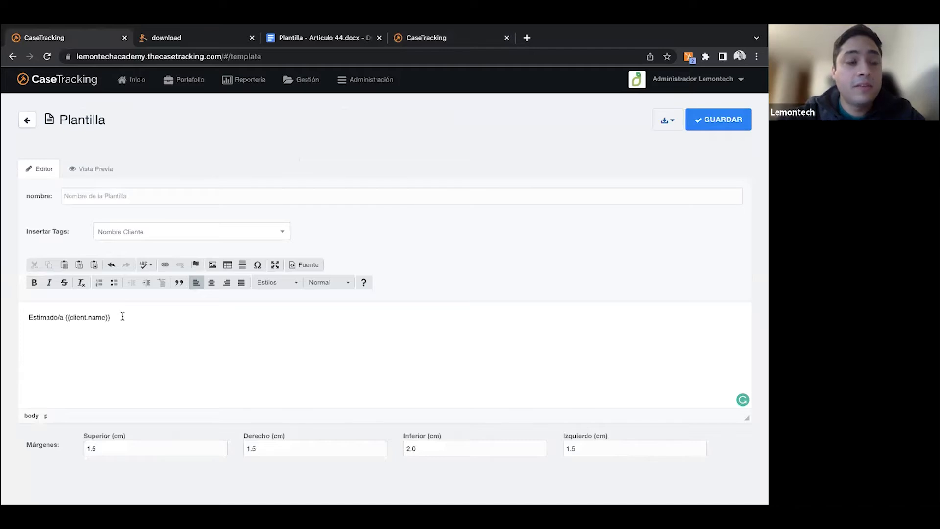
left_click_drag(28, 317, 115, 317)
left_click(64, 318)
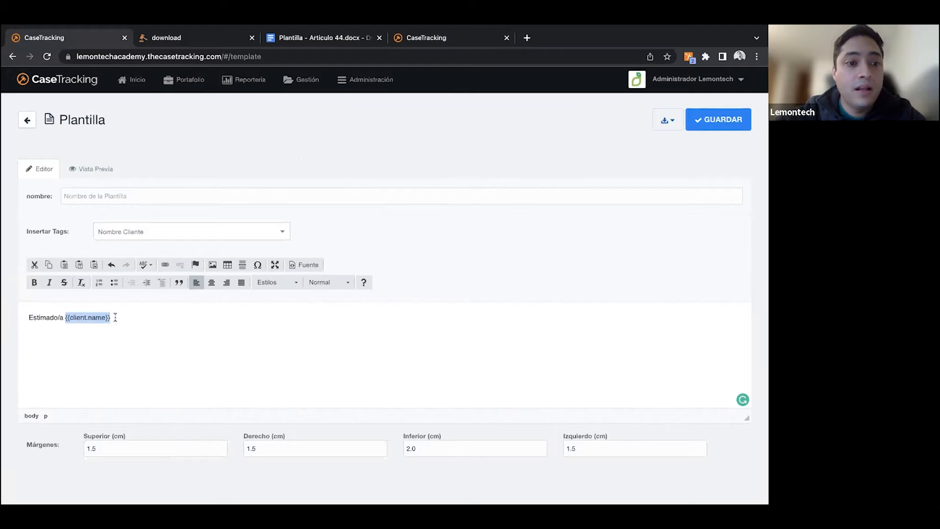
left_click(115, 317)
type(",")
key("Return")
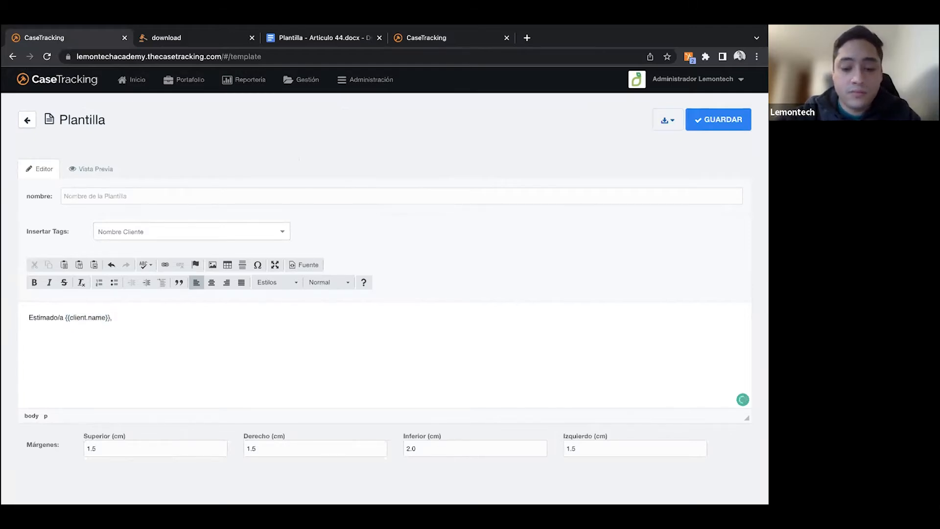
- Write "La presente es para entregarle un estado sobre el avance del proceso" in the paragraph below the greeting
type("La pr")
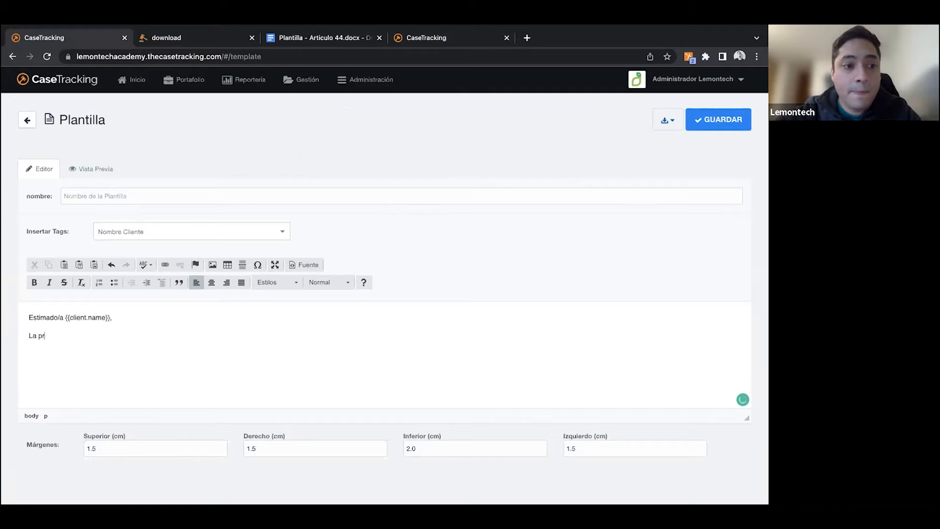
type("esente es para e")
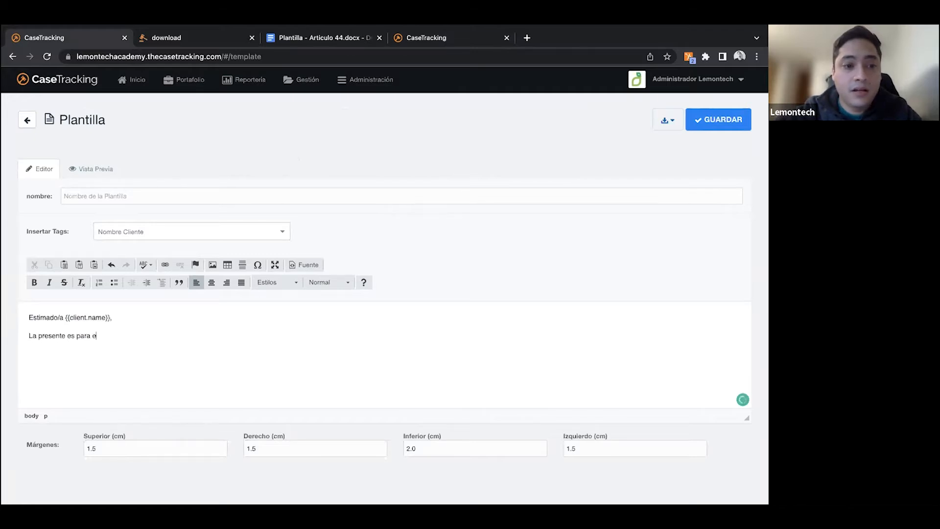
type("ntregarle un estado")
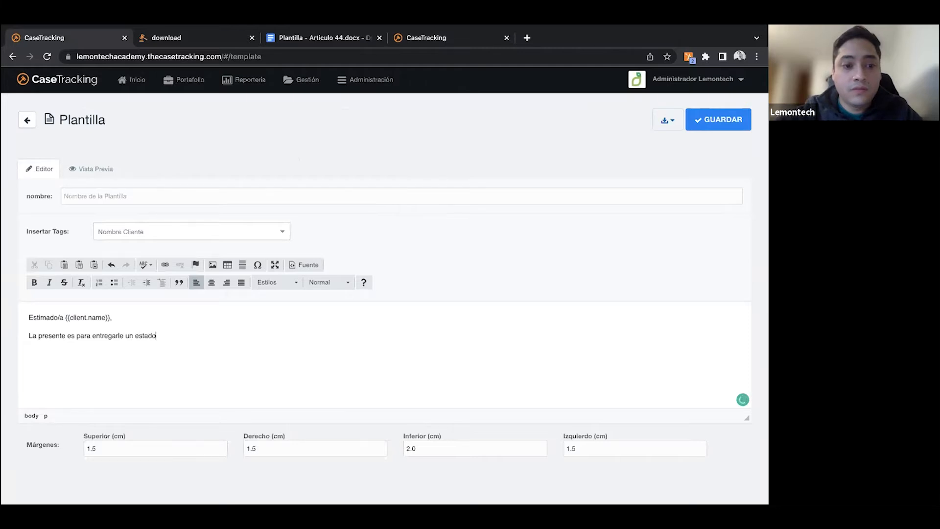
type(" sobre el ava")
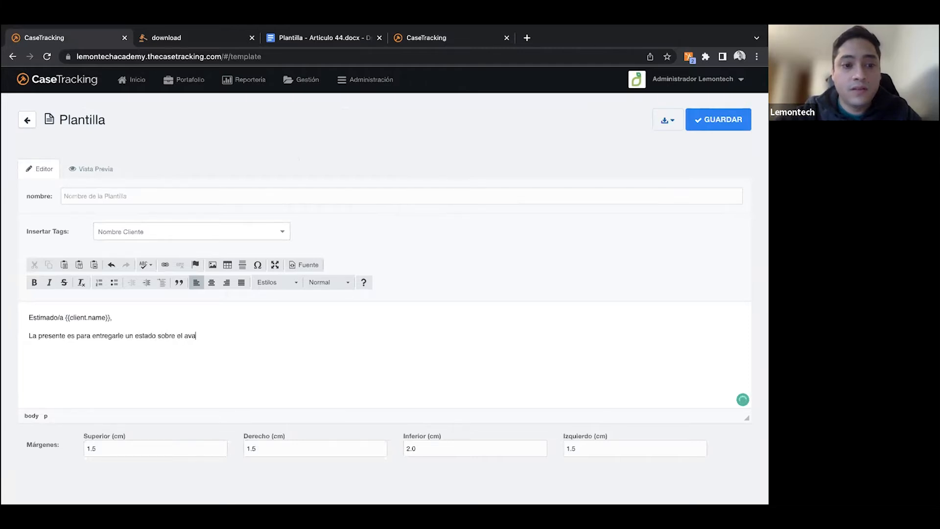
type("nce de la")
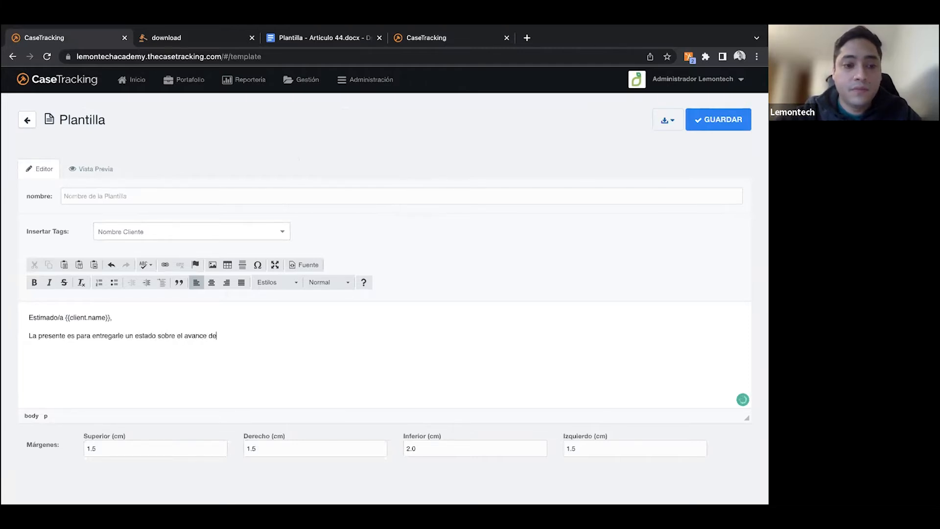
key("BackSpace")
key("BackSpace")
key("BackSpace")
key("BackSpace")
type("l proceso")
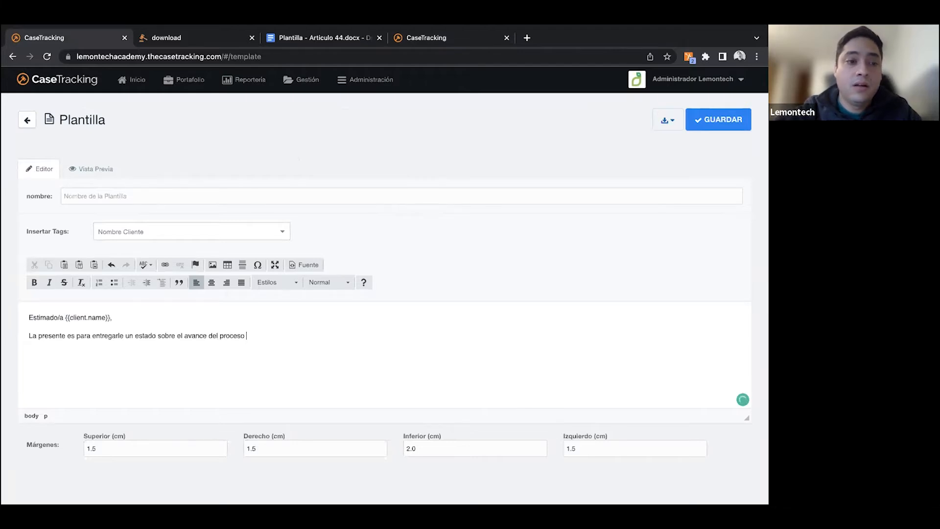
- Complete the sentence with the "Código" tag, the word "del", the "Juzgado" tag and a period
left_click(161, 234)
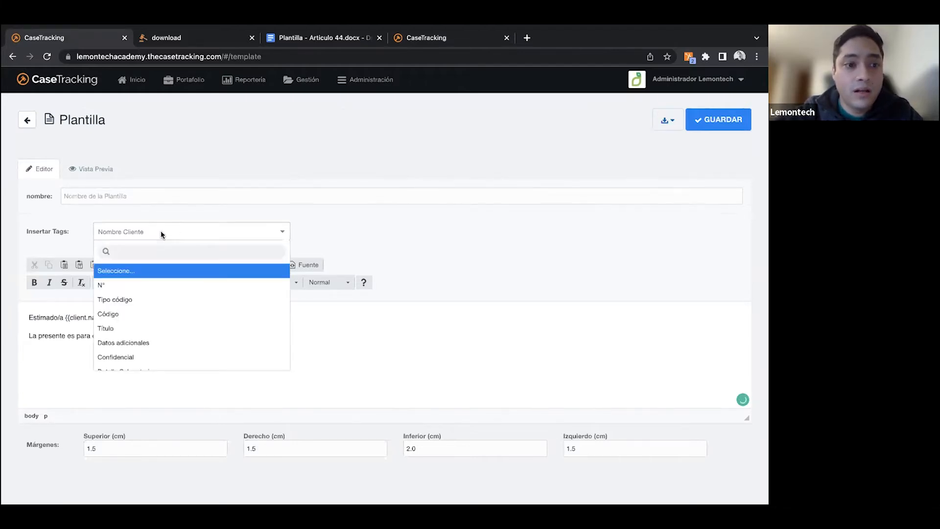
left_click(145, 314)
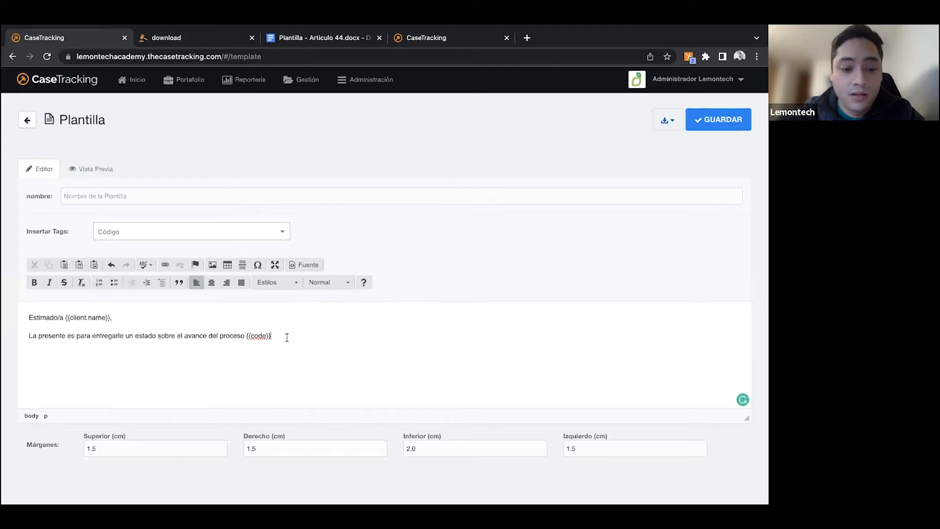
type("del")
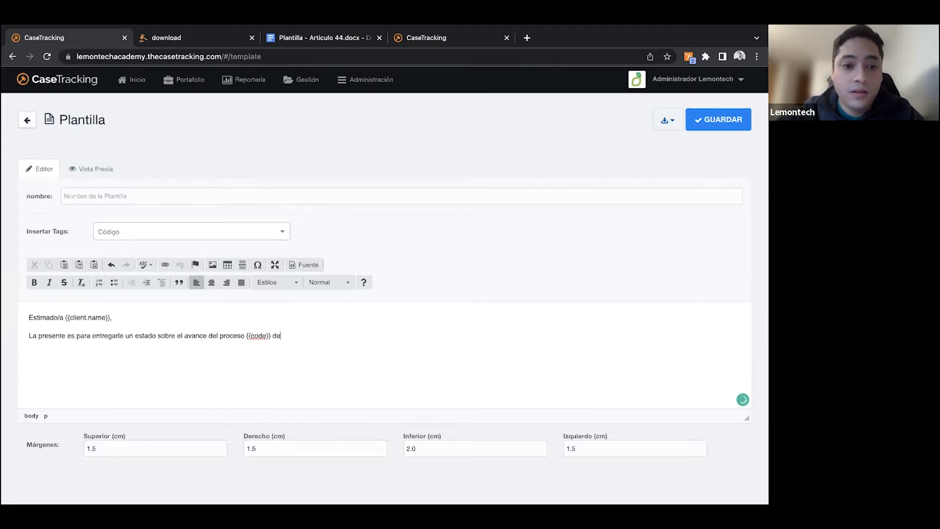
left_click(239, 235)
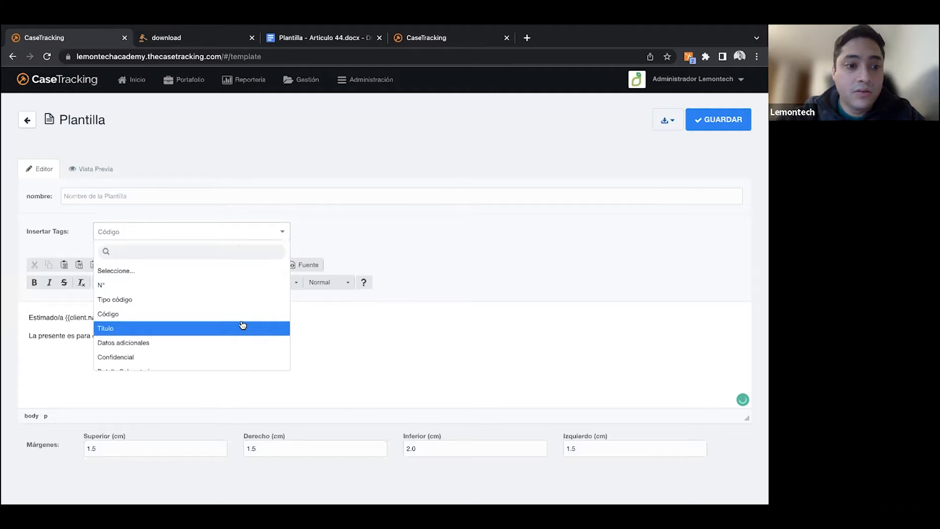
scroll(242, 325, "down", 1)
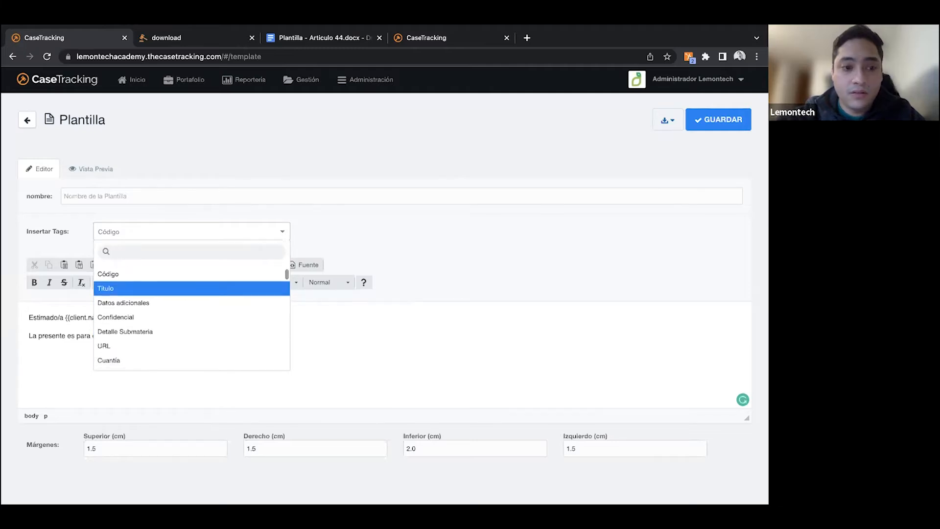
type("j")
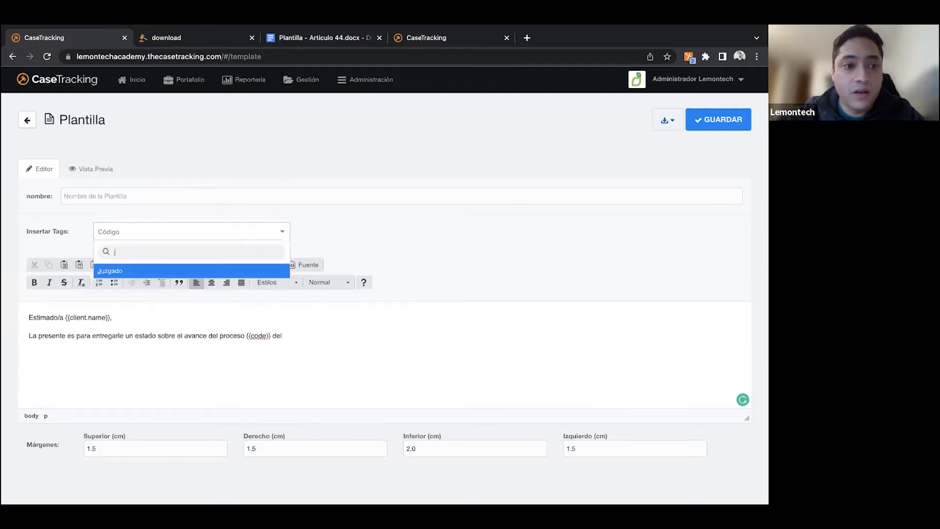
left_click(183, 272)
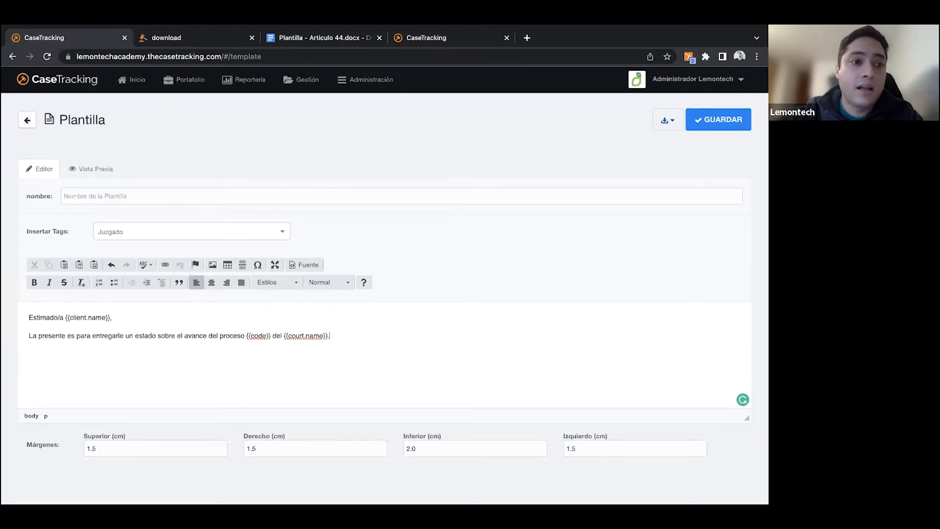
- Name the template "Carta de ejemplo"
left_click(194, 192)
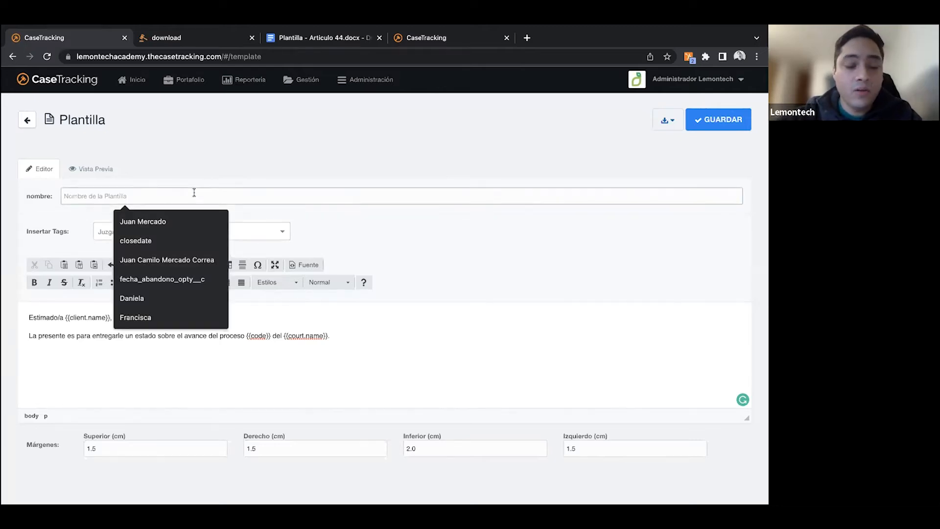
type("Carta de ejemplo")
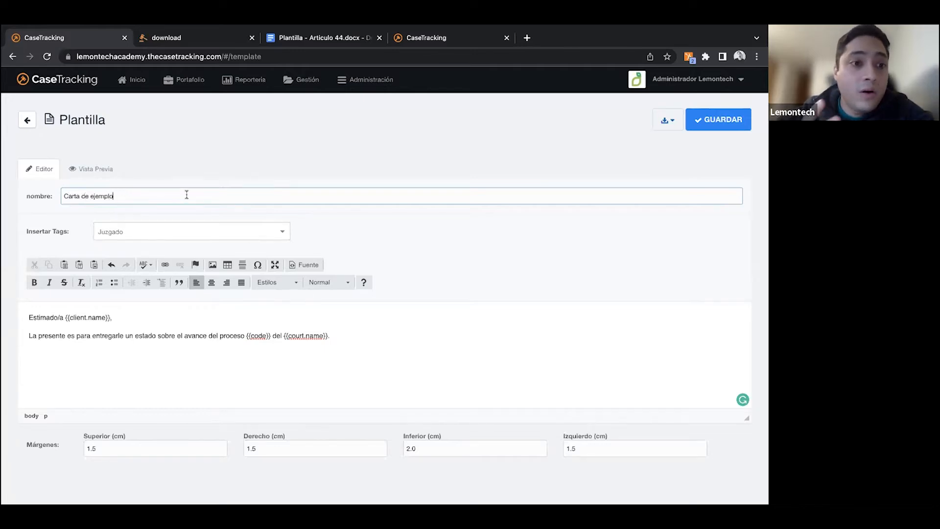
- Preview the template with the real data of process number 25
left_click(90, 175)
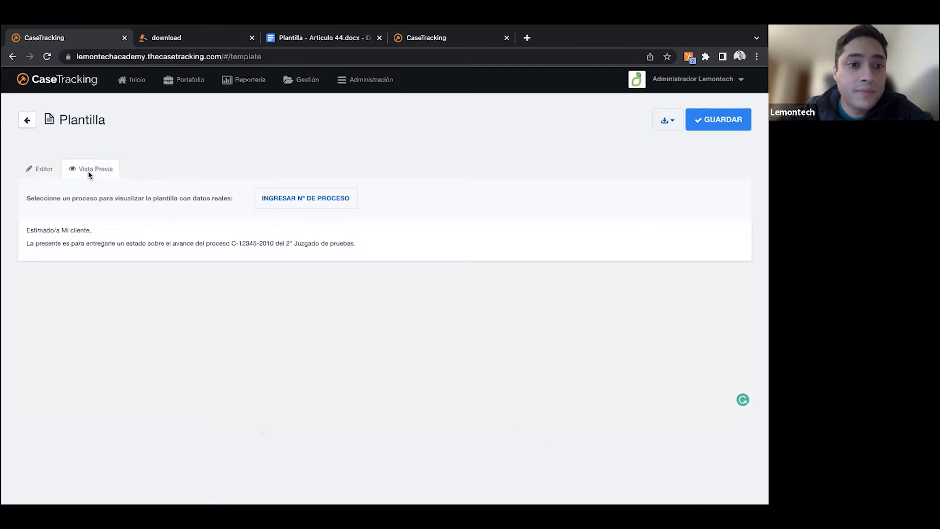
left_click(306, 202)
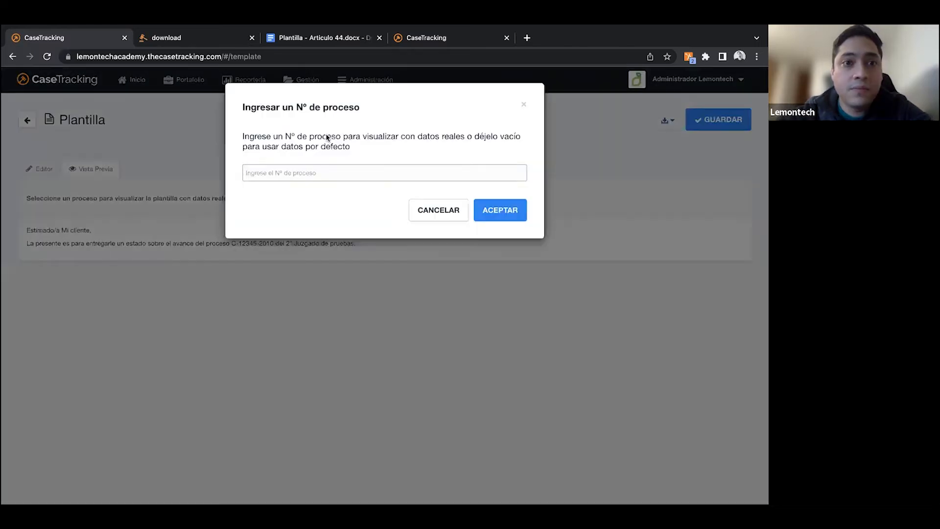
left_click(424, 40)
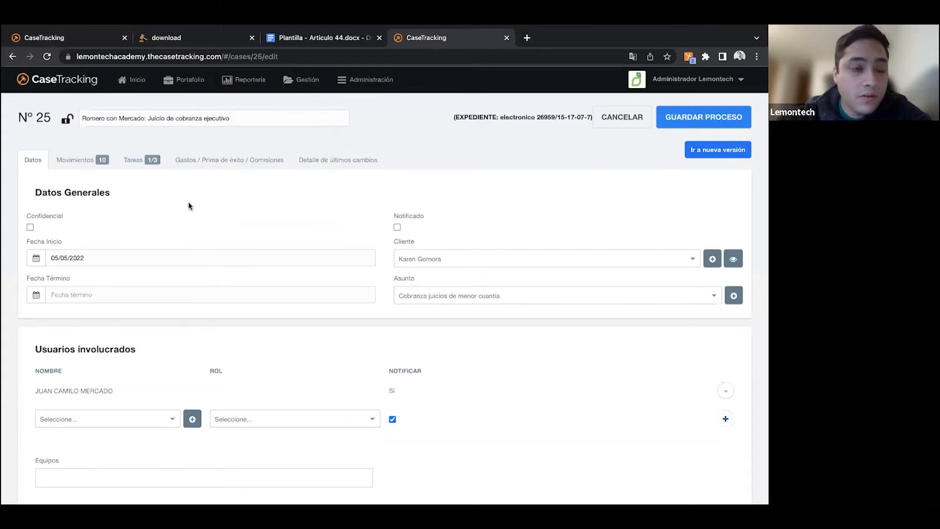
left_click(76, 37)
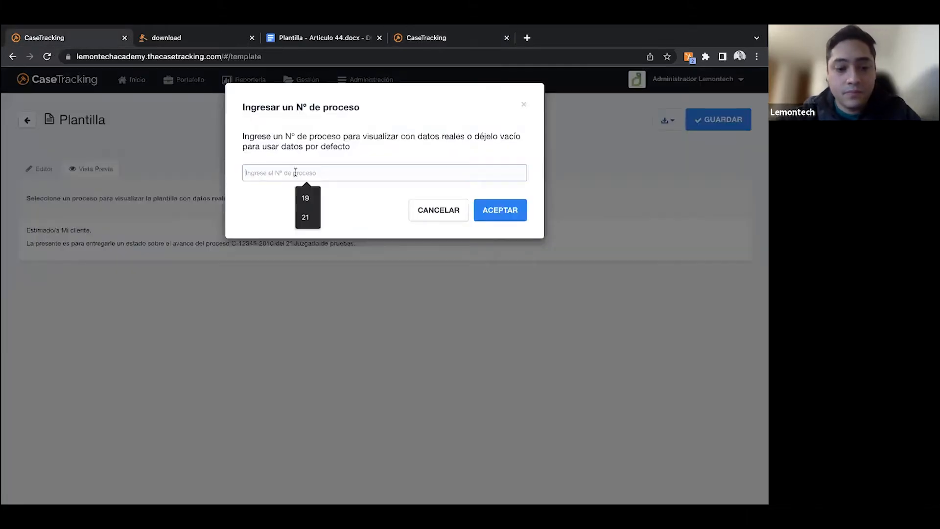
type("25")
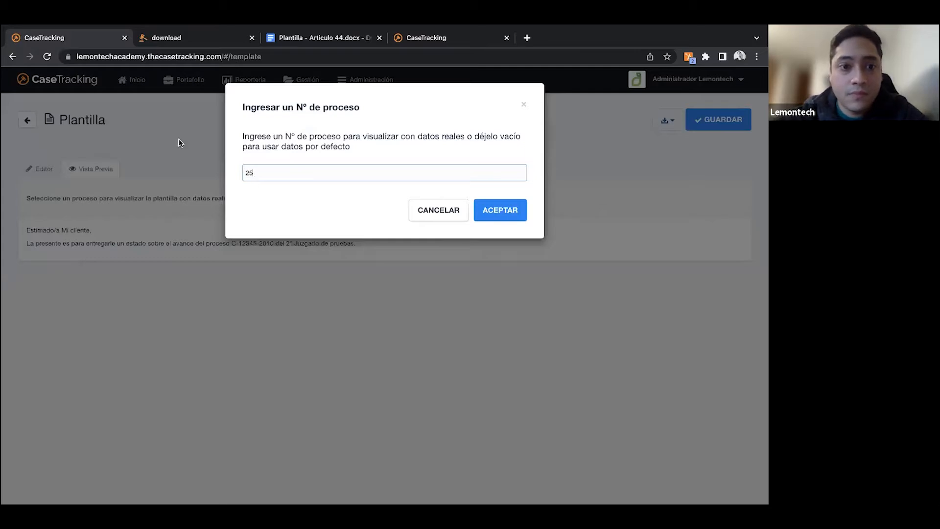
left_click(502, 214)
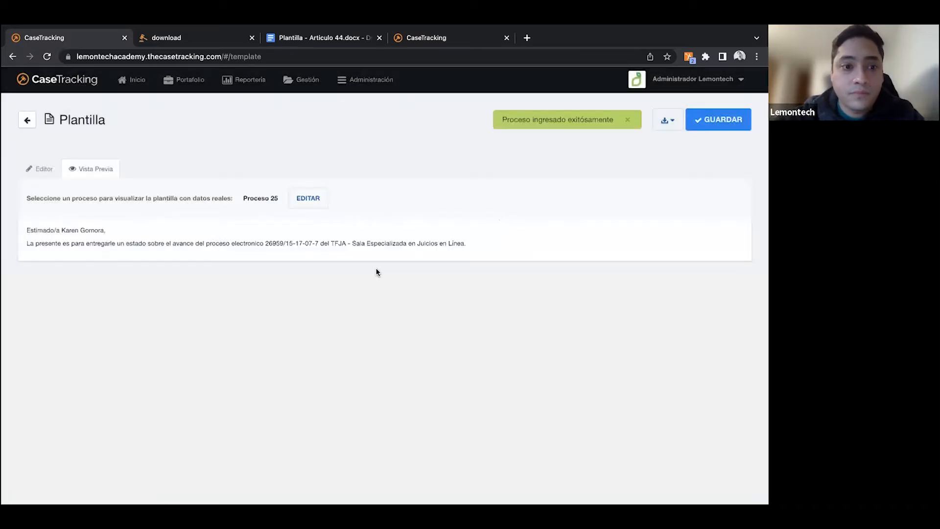
- Examine the client name, case code and court that the tags fill into the previewed letter
left_click_drag(24, 232, 233, 255)
left_click(109, 242)
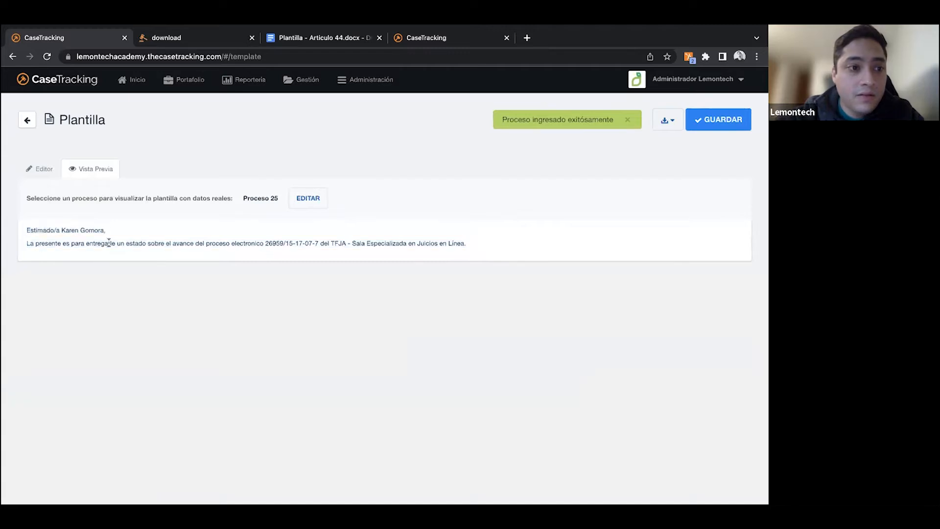
left_click_drag(29, 228, 105, 230)
left_click_drag(28, 244, 93, 243)
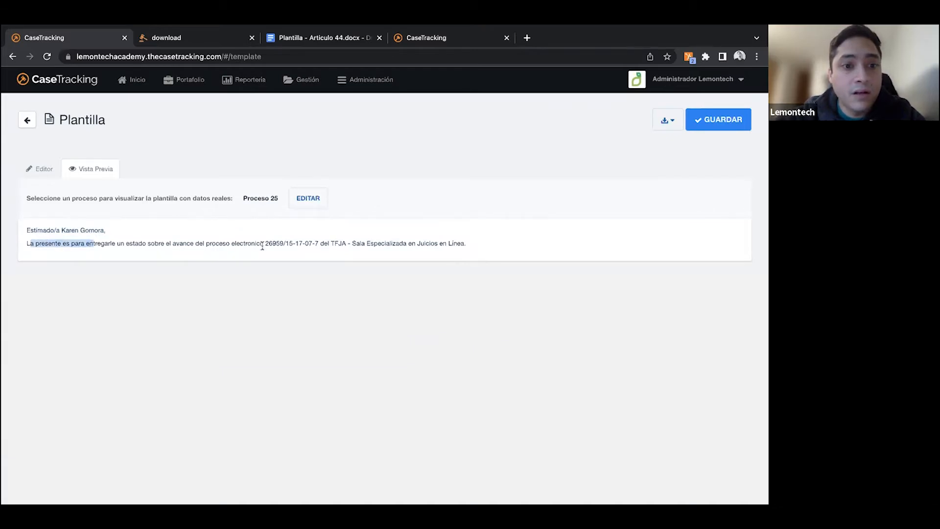
left_click_drag(268, 243, 320, 242)
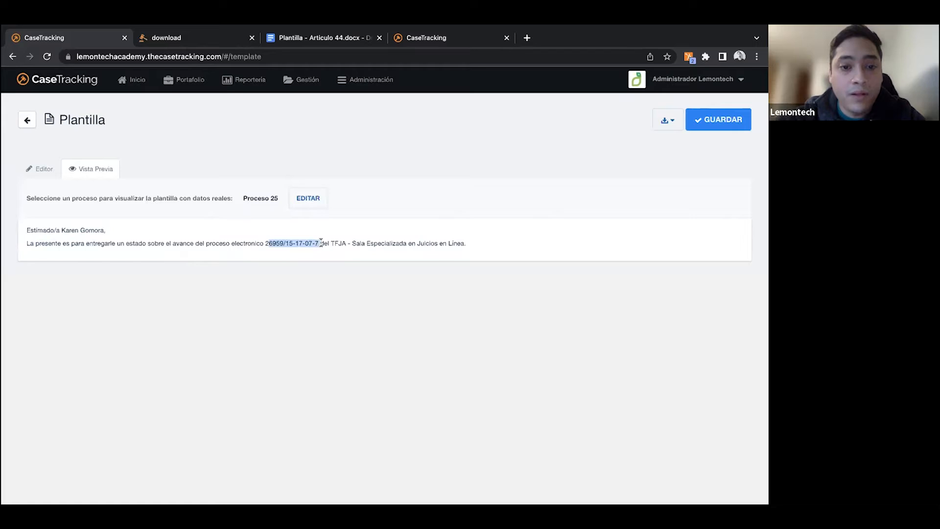
left_click(320, 242)
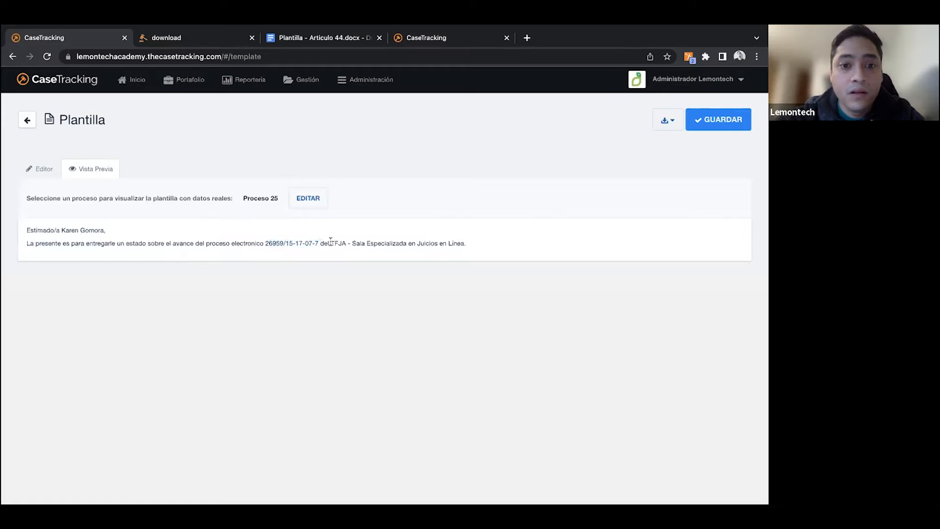
right_click(368, 244)
left_click(395, 235)
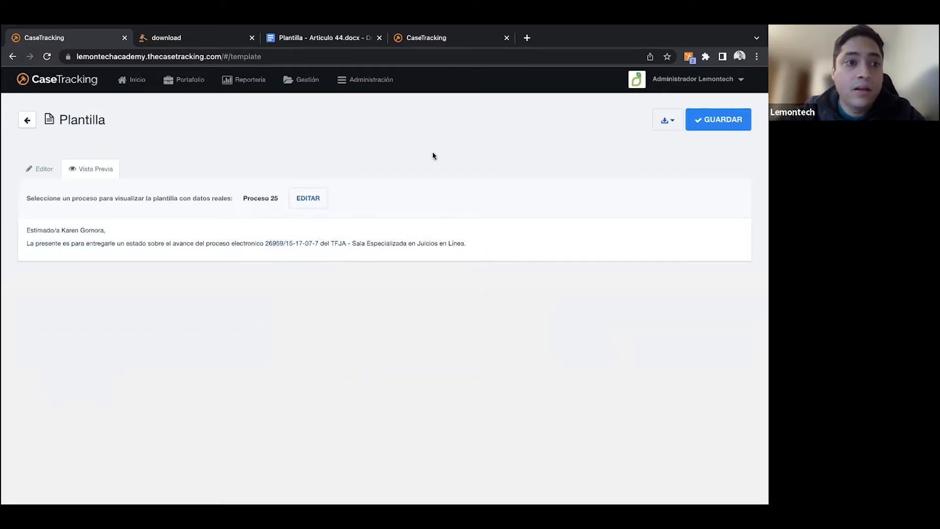
- Return to editing the "Carta de ejemplo" template, save it and reload the page
left_click(40, 168)
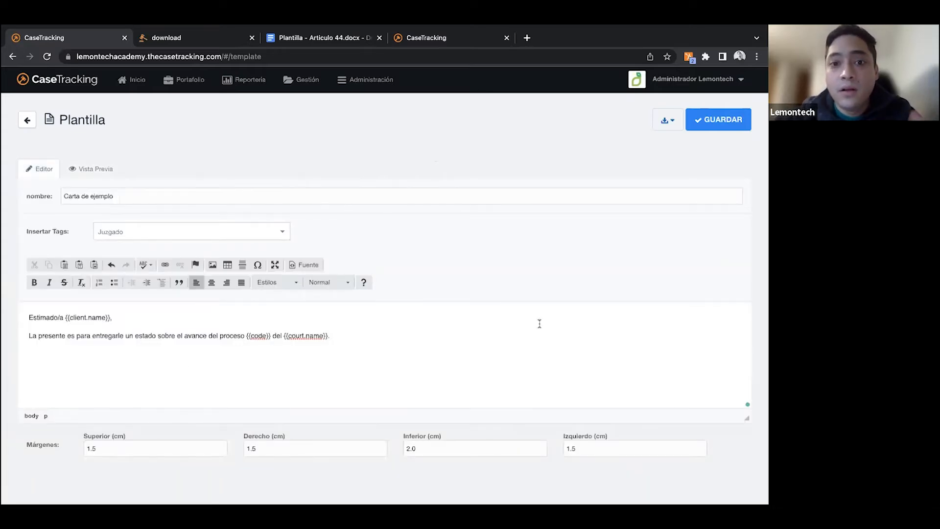
left_click(717, 129)
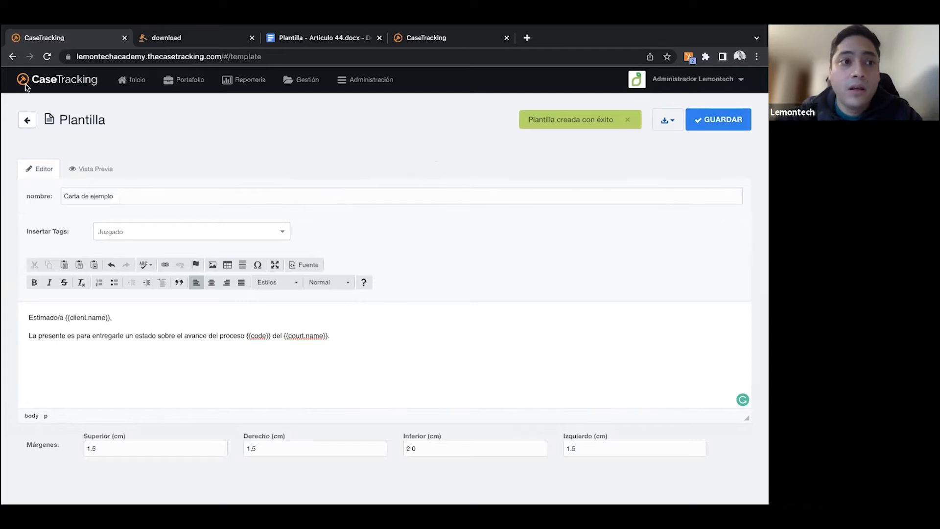
left_click(47, 59)
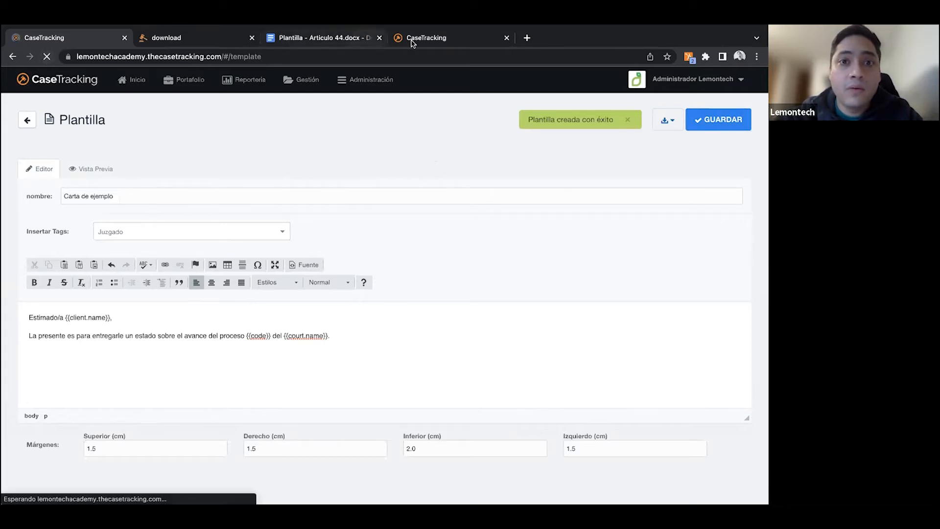
- Open process number 25 from the list of processes
left_click(182, 87)
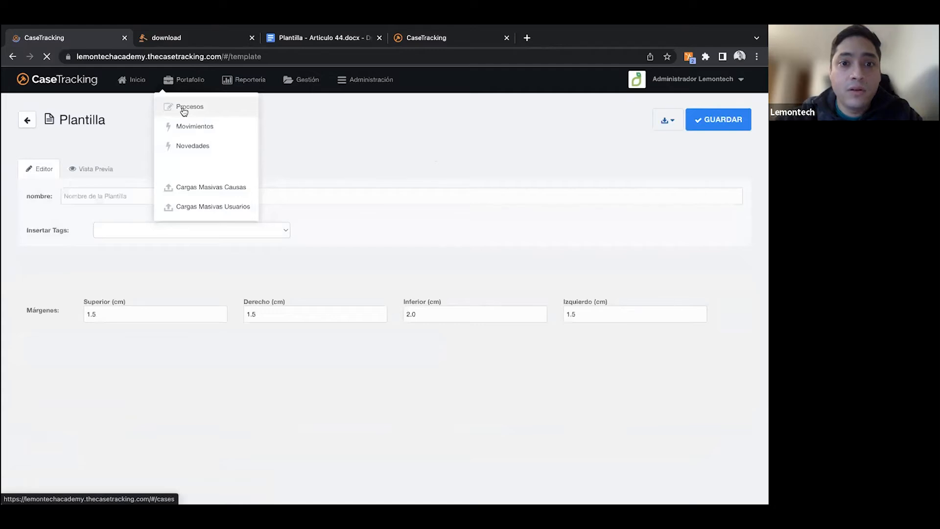
left_click(183, 110)
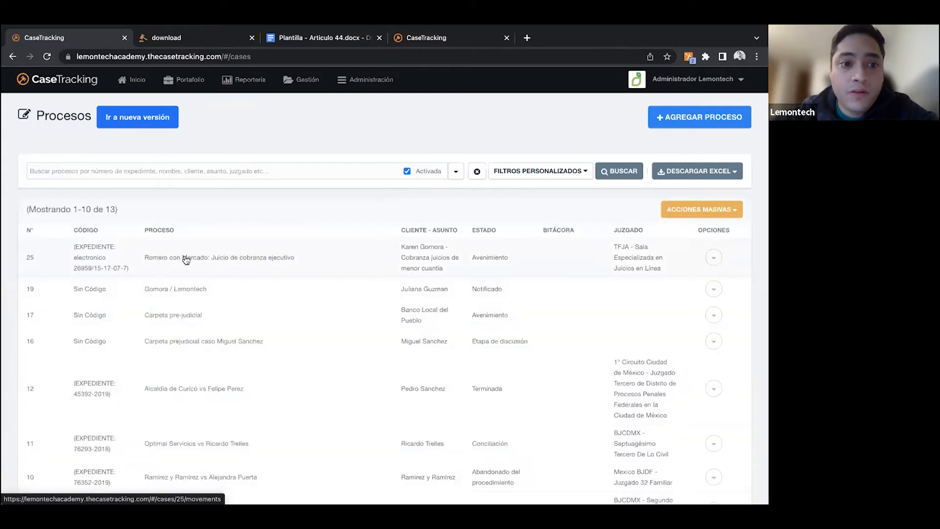
left_click(186, 259)
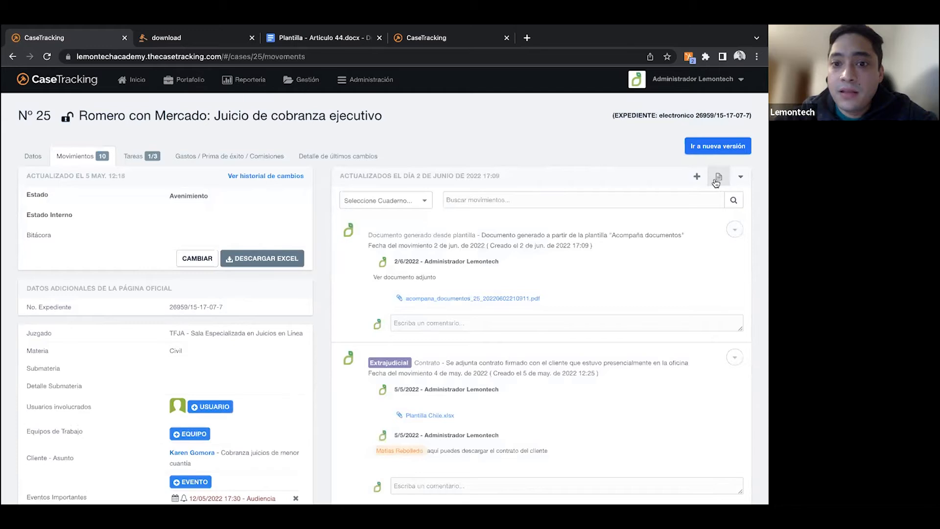
- Generate a PDF in the process's movements from the "Carta de ejemplo" template and open the attached file
left_click(717, 178)
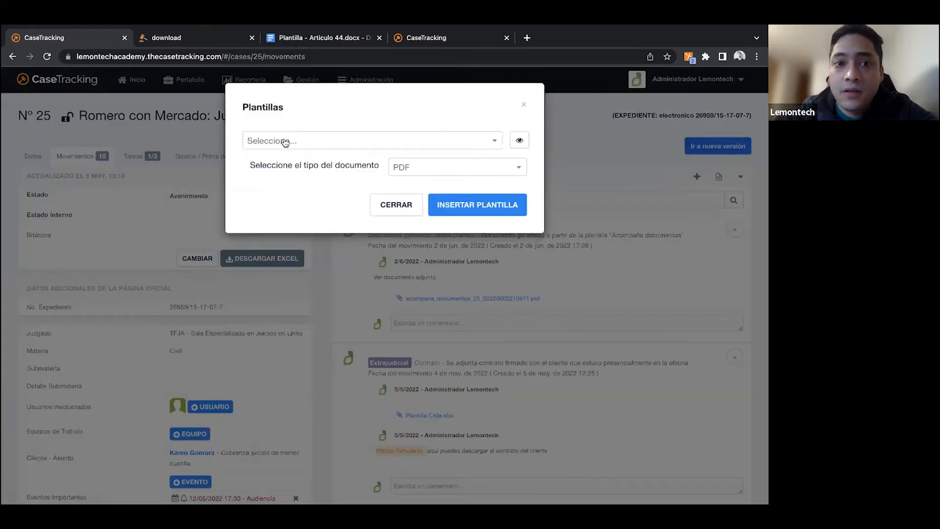
left_click(284, 142)
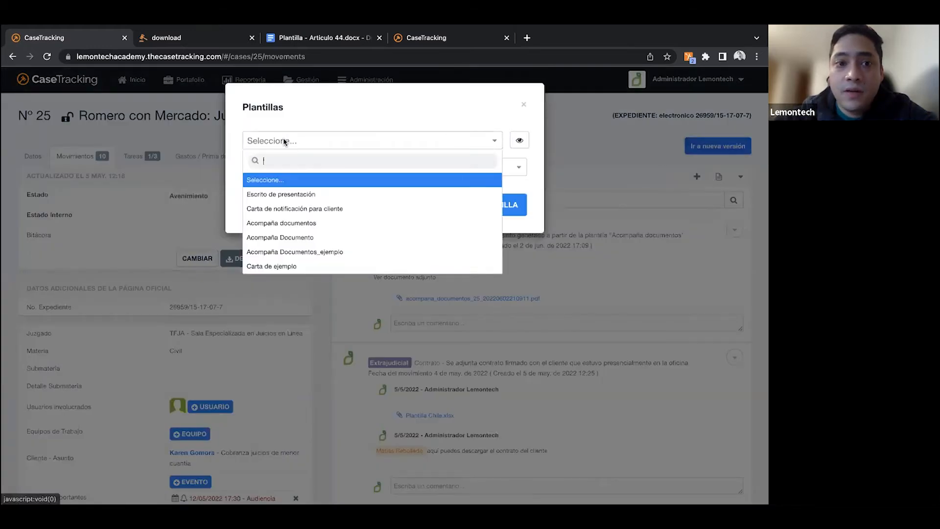
left_click(270, 269)
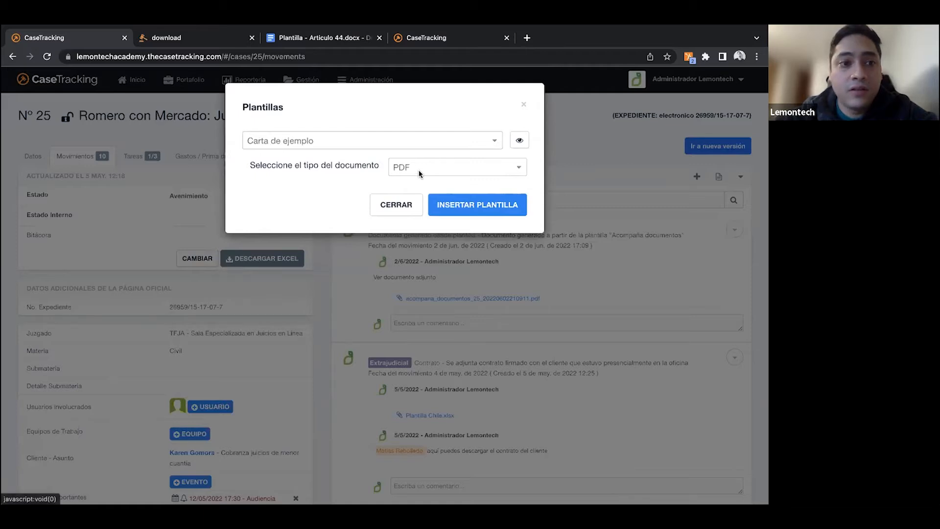
left_click(458, 203)
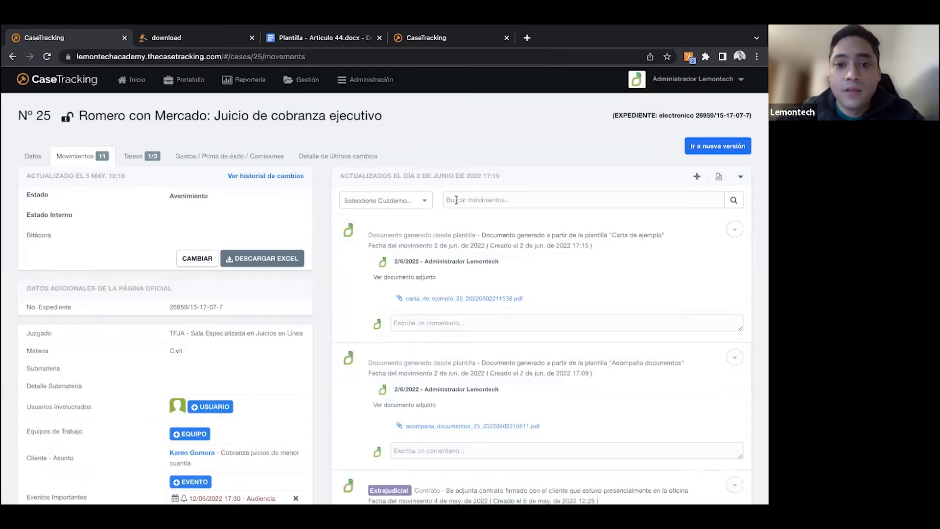
left_click(453, 300)
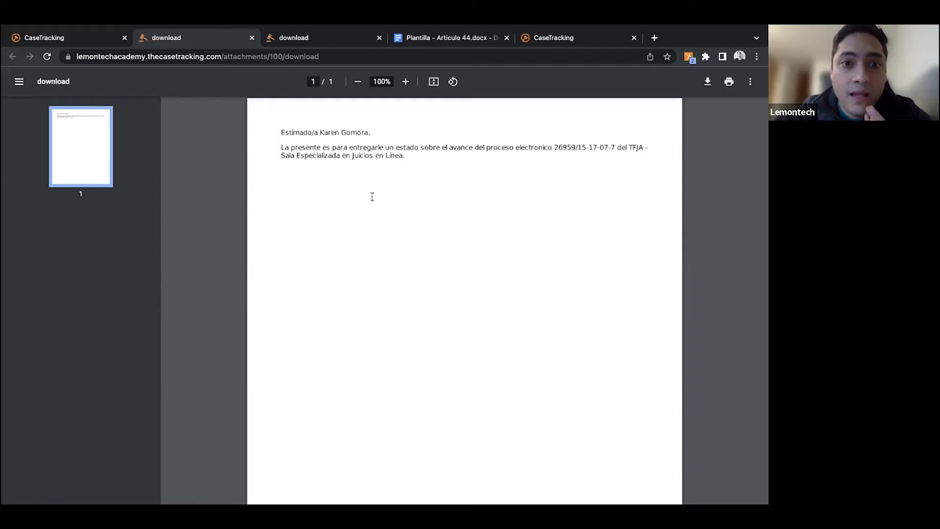
- Return to CaseTracking and start a new blank template from the template list, ready to write its body
left_click(102, 44)
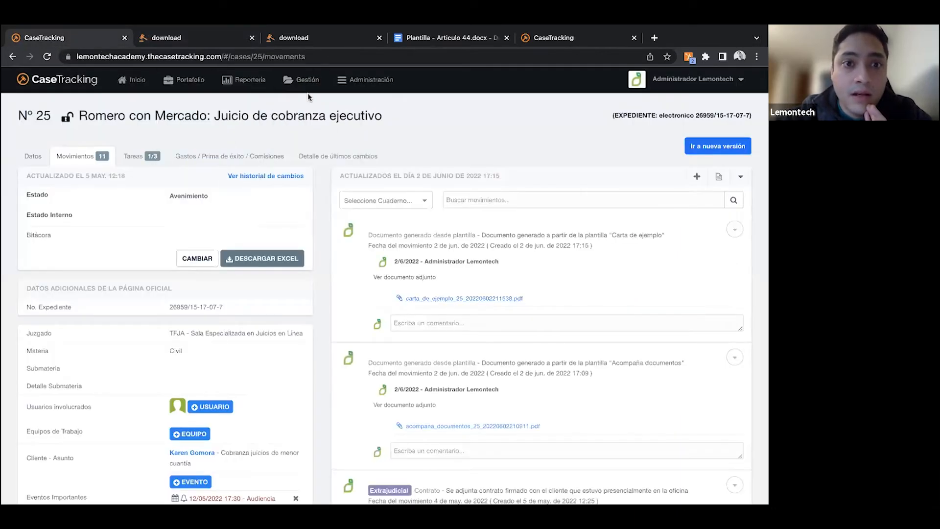
mouse_move(299, 87)
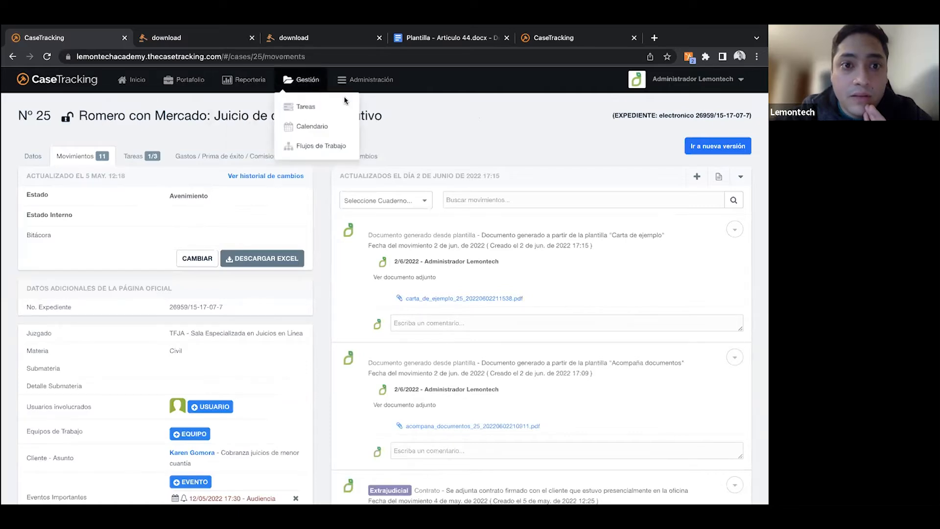
mouse_move(372, 81)
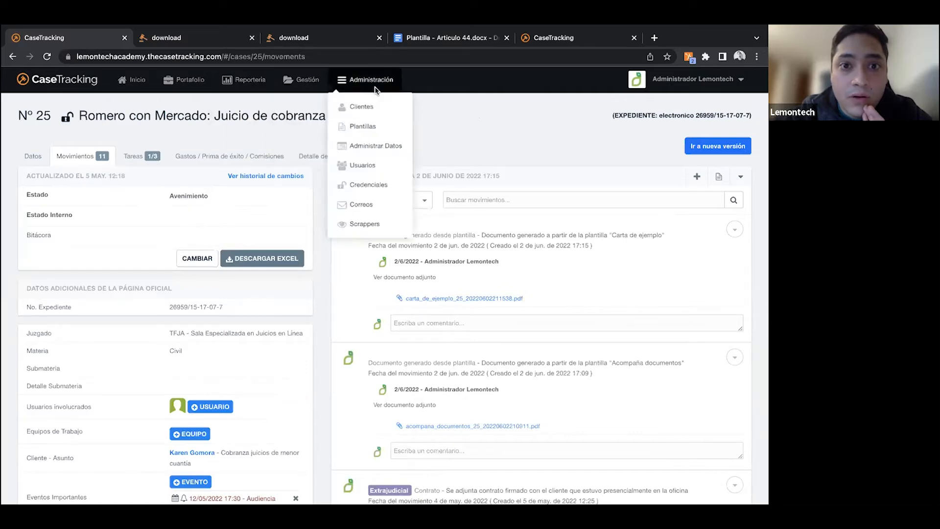
left_click(363, 127)
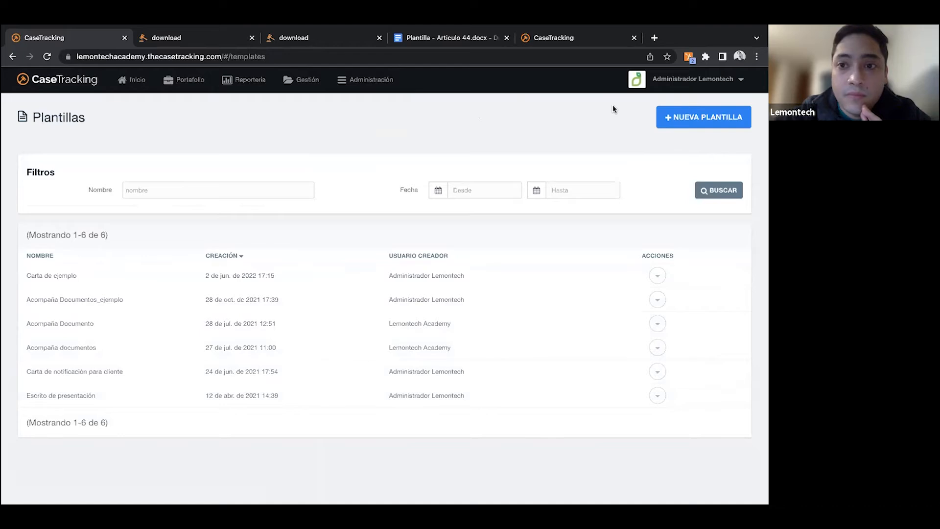
left_click(708, 122)
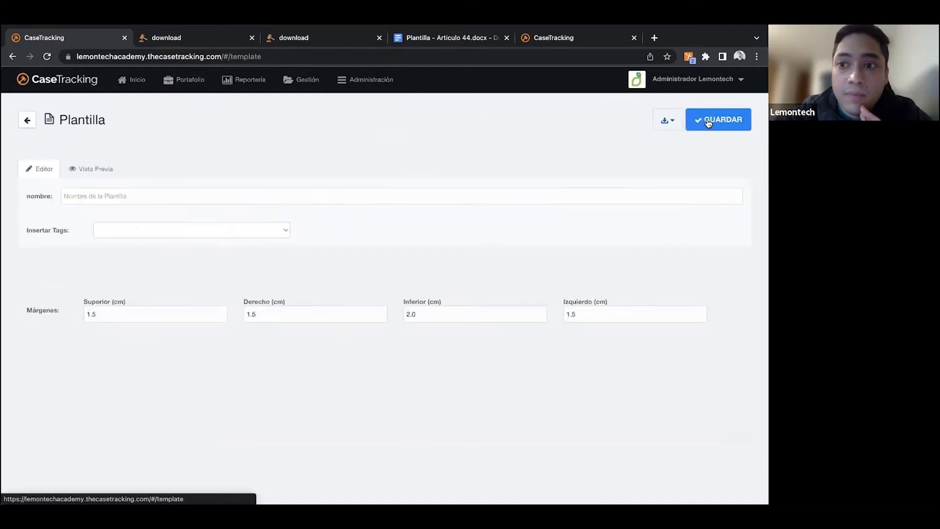
left_click(180, 344)
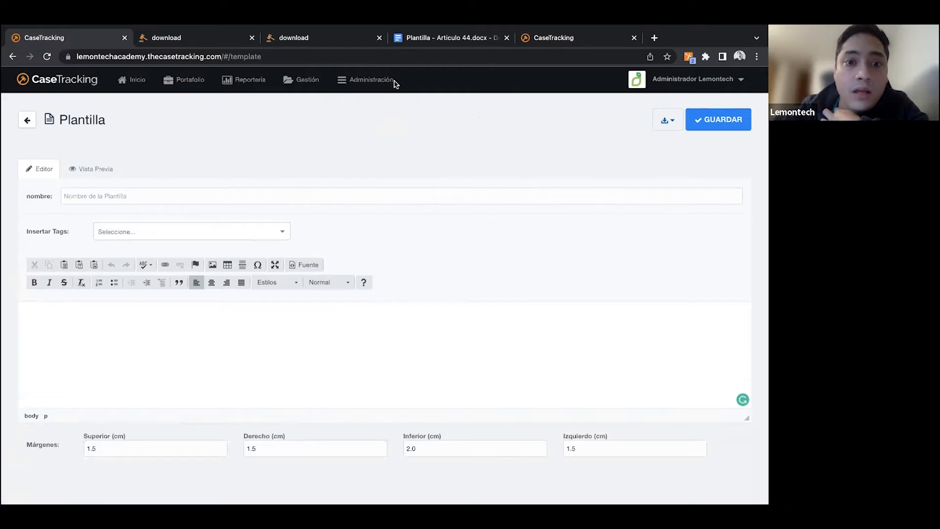
- Switch to the Google Docs file "Plantilla - Articulo 44.docx" and examine the court, code and title tags and the body text
left_click(417, 36)
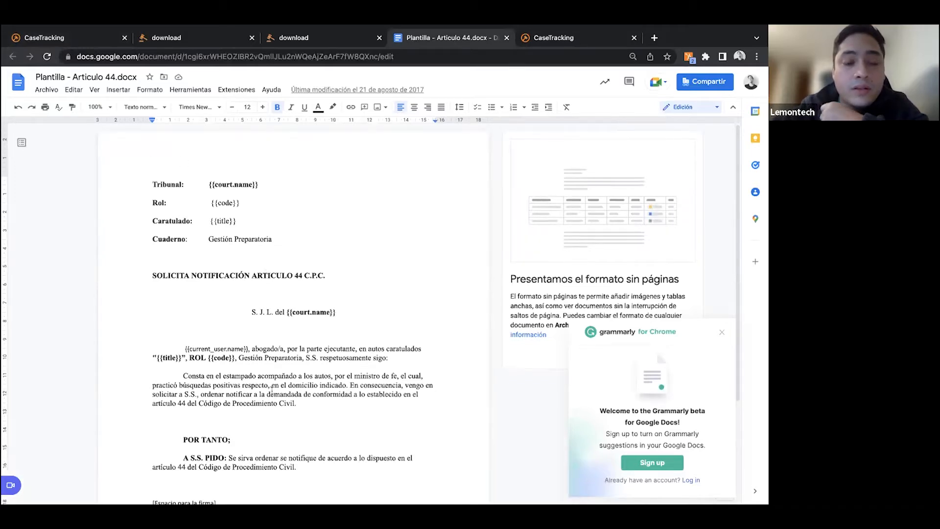
scroll(257, 389, "down", 1)
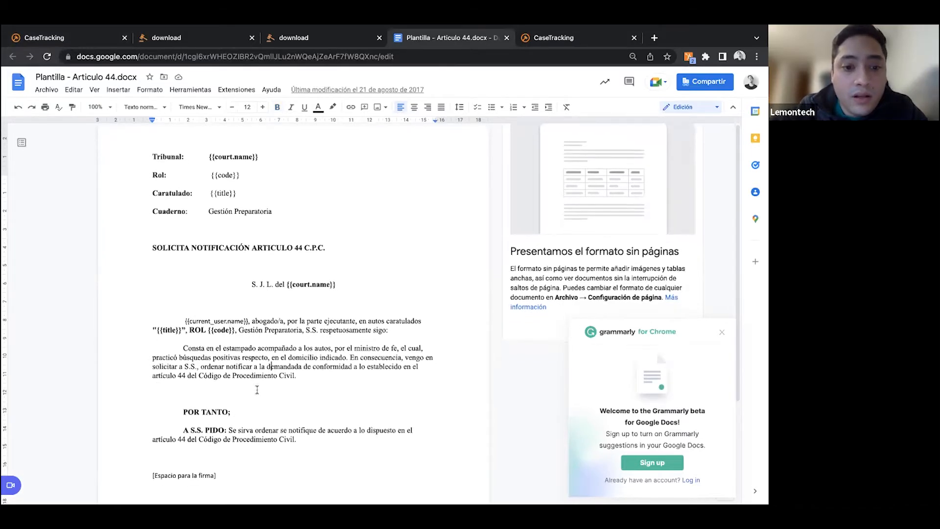
scroll(257, 389, "down", 1)
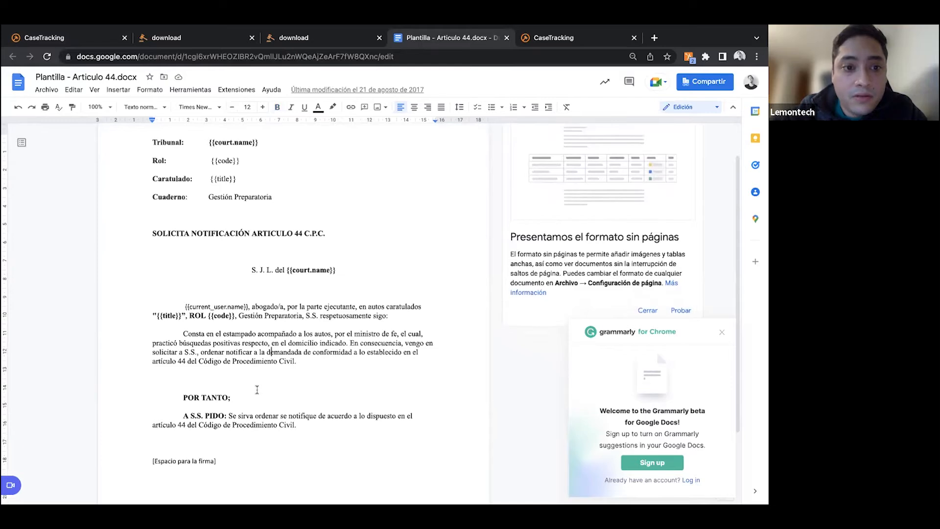
scroll(257, 390, "up", 2)
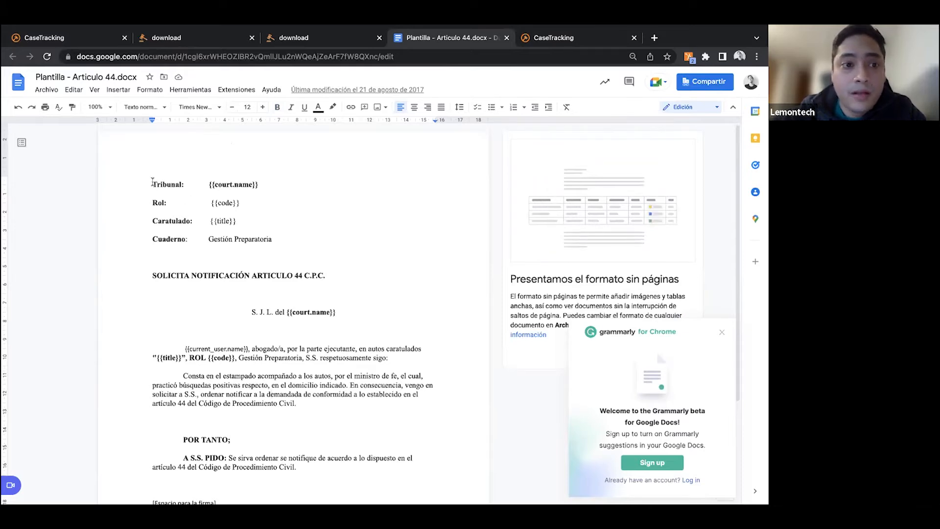
left_click(153, 183)
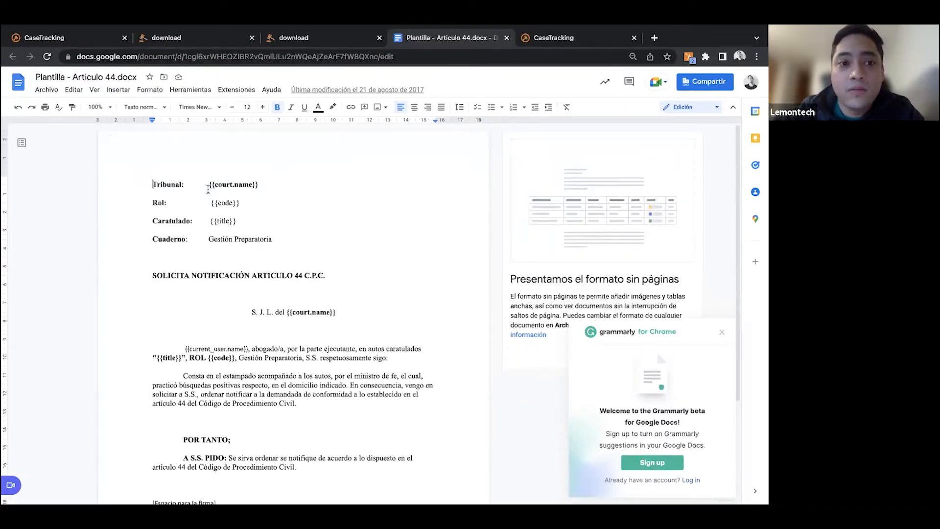
left_click(208, 186)
left_click_drag(207, 186, 259, 186)
left_click(221, 205)
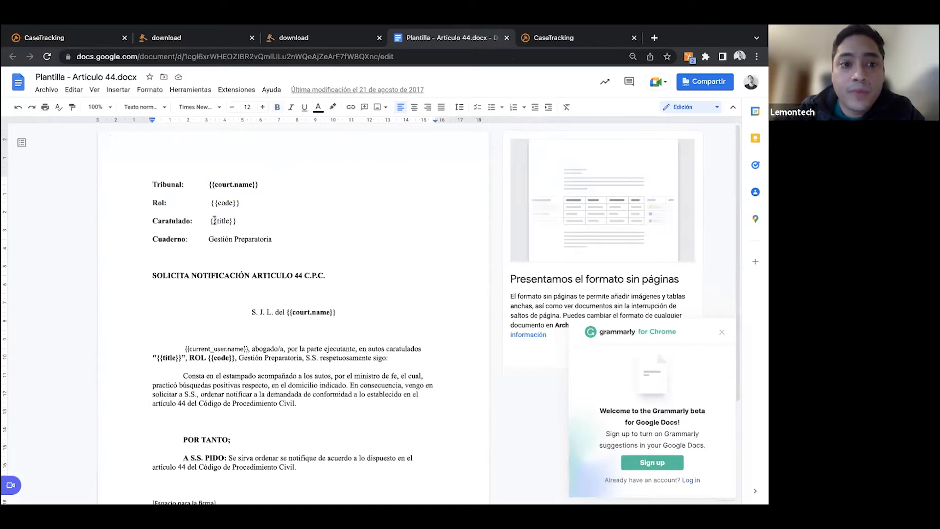
left_click(214, 221)
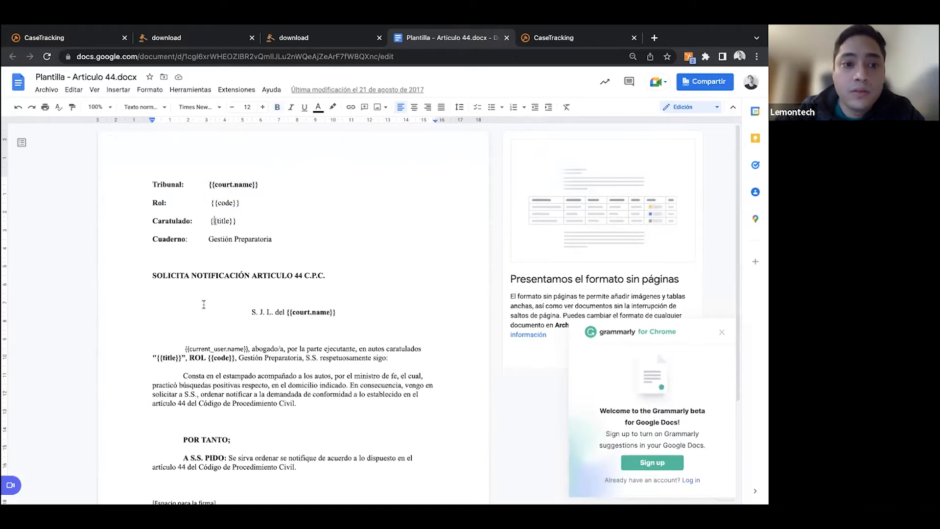
scroll(206, 309, "down", 1)
scroll(205, 315, "down", 1)
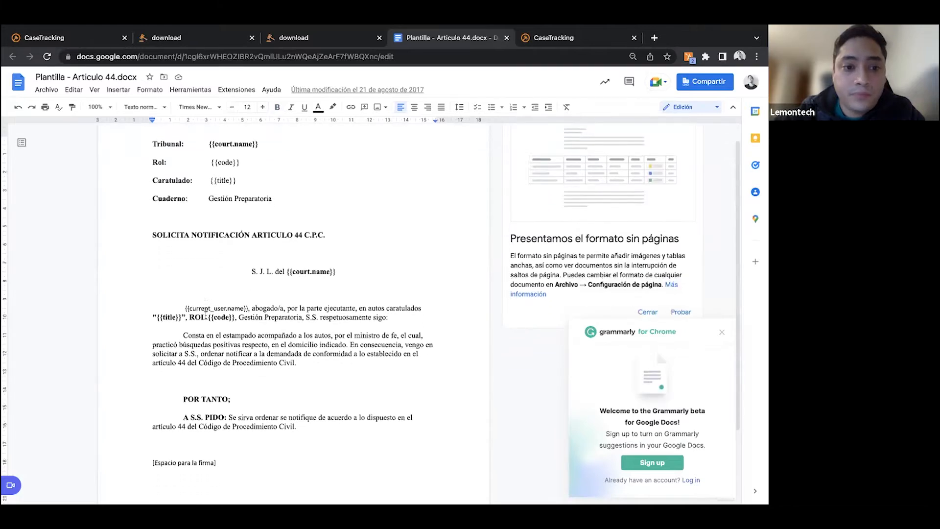
- Copy the document's text from "Tribunal" through the "A S.S. PIDO" paragraph into the new CaseTracking template's body and check it
left_click(233, 453)
left_click_drag(313, 424, 214, 351)
left_click_drag(177, 256, 152, 139)
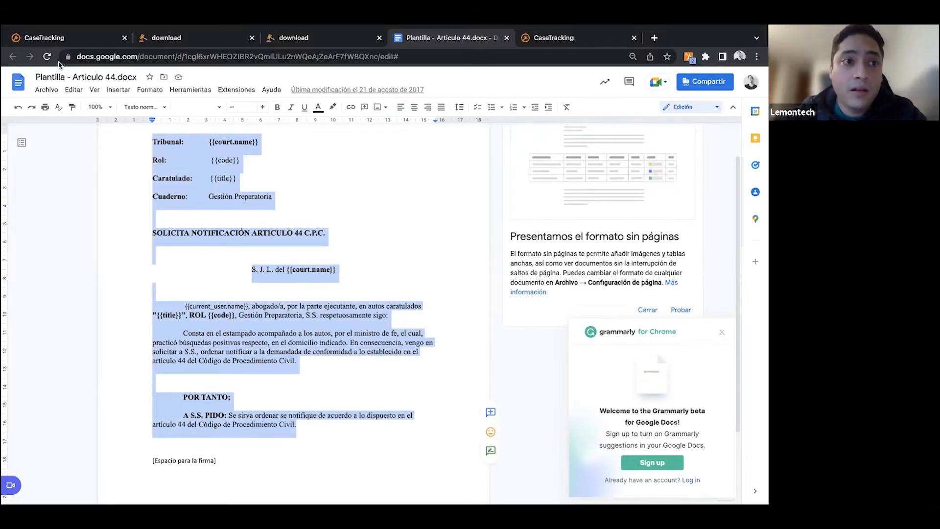
left_click(70, 39)
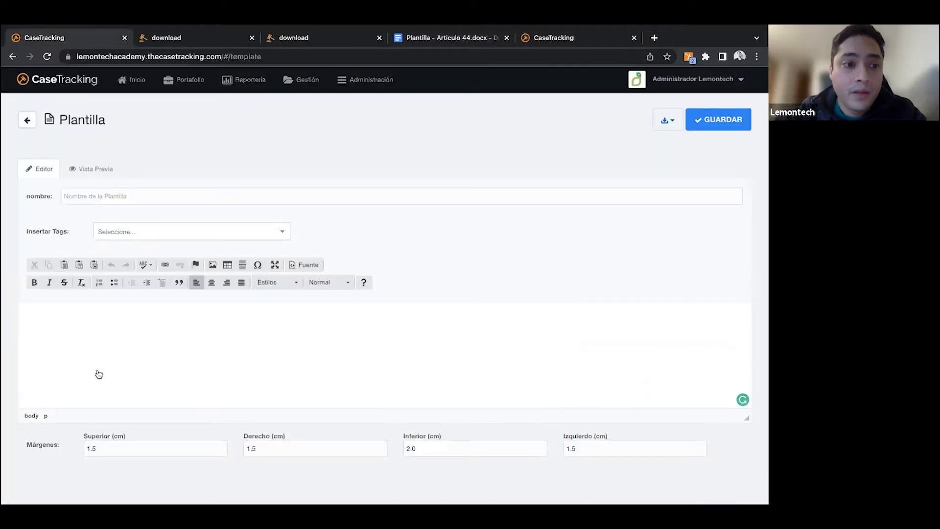
type("{{current_user.name}}, abogado/a, por la parte ejecutante, en autos caratulados \"{{title}}\", ROL {{code}}. Gestión Preparatoria, S.S. respetuosamente sigo: Consta en el estampado acompañado a los autos, por el ministro de fe, el cual, practicó búsquedas positivas respecto, en el domicilio indicado. En consecuencia, vengo en solicitar a S.S., ordenar notificar a la demandada de conformidad a lo establecido en el artículo 44 del Código de Procedimiento Civil.  POR TANTO; A S.S. PIDO: Se sirva ordenar se notifique de acuerdo a lo dispuesto en el artículo 44 del Código de Procedimiento Civil.")
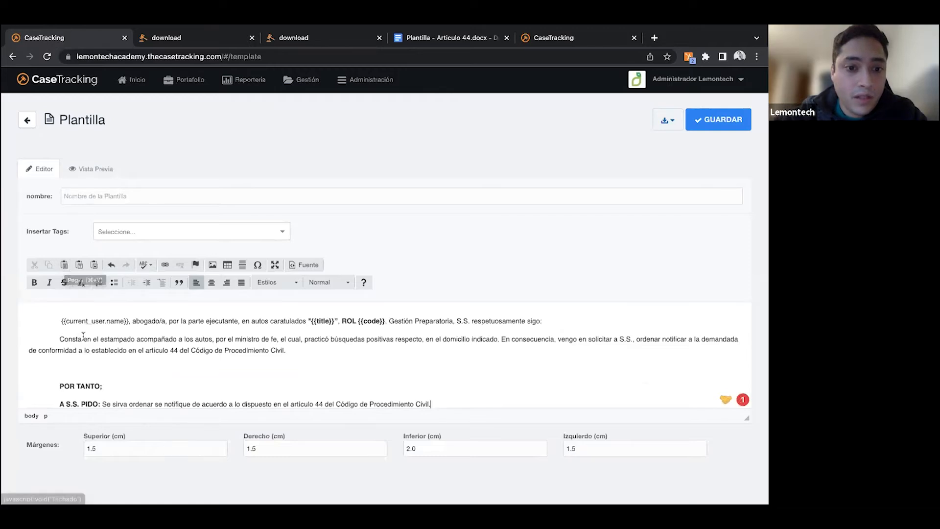
scroll(84, 336, "down", 1)
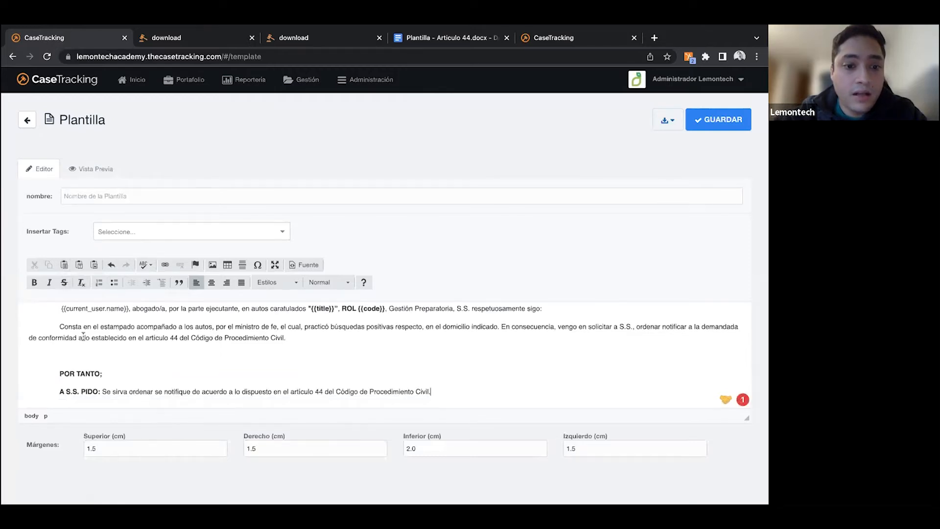
scroll(83, 336, "up", 5)
scroll(83, 336, "up", 3)
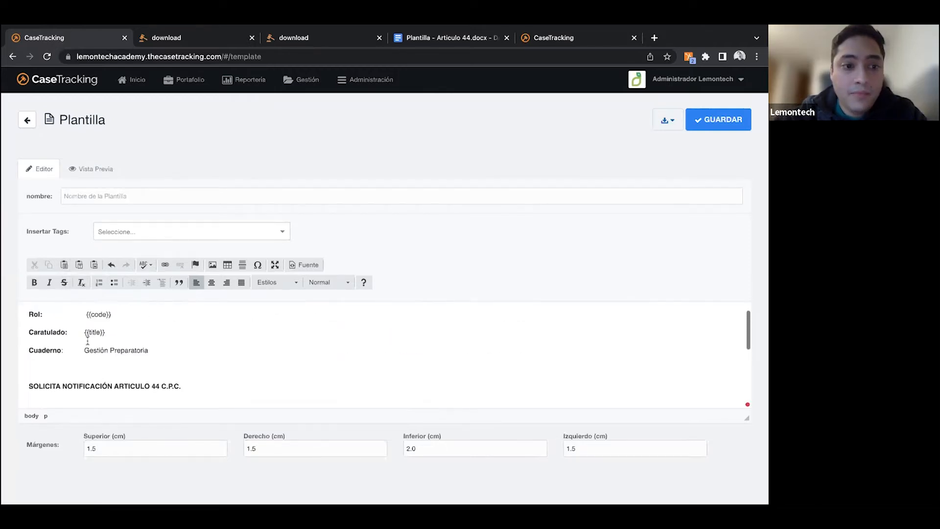
left_click_drag(149, 372, 85, 370)
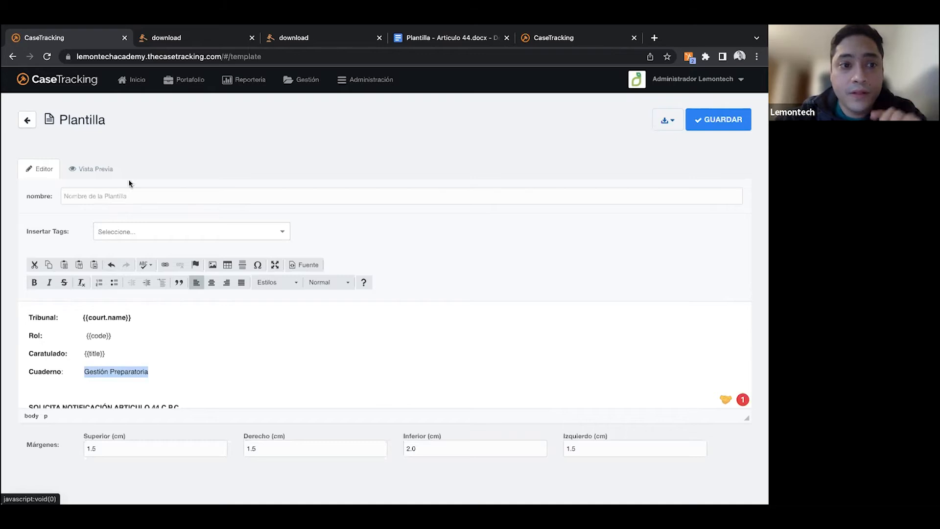
- Name the new template "Artículo 44" and save it
left_click(125, 195)
type("Artíc")
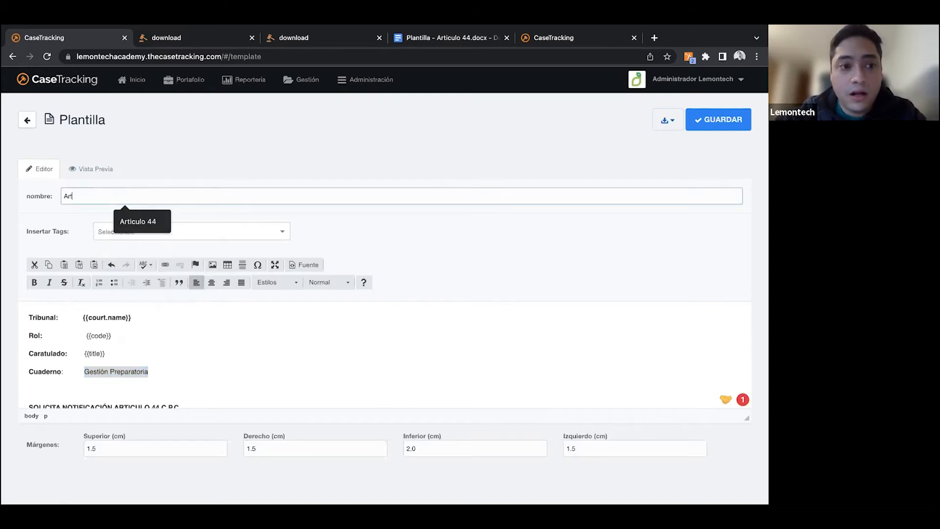
type("ulo 44")
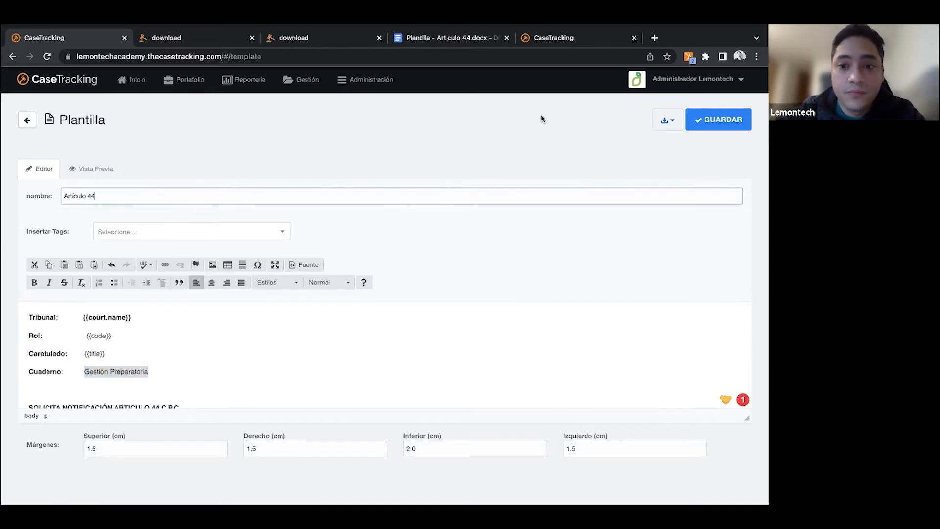
left_click(727, 119)
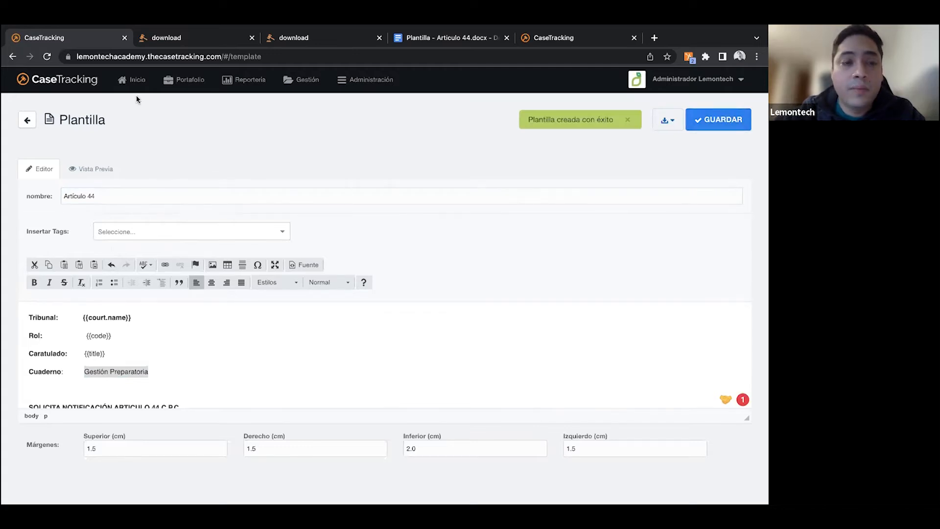
- Open the "Juicio de cobranza ejecutivo" case from the process list and reload its movements page
left_click(177, 80)
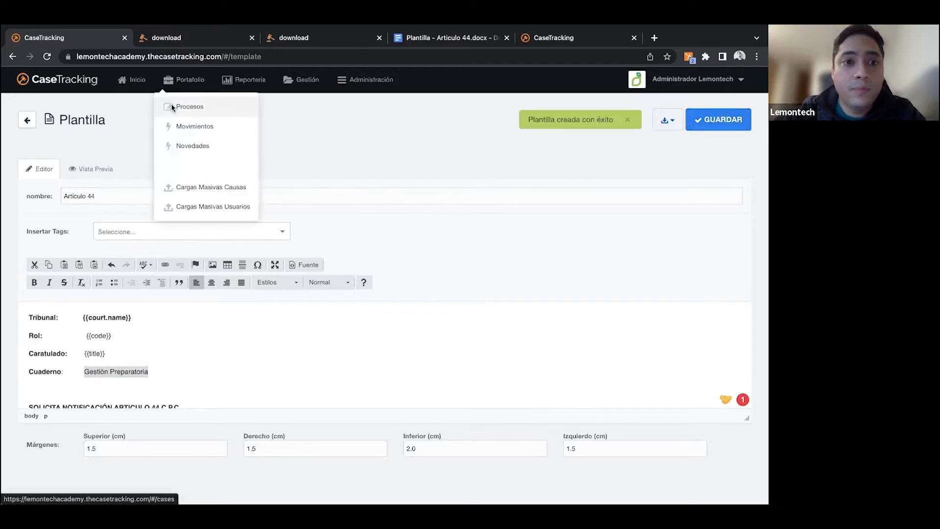
left_click(172, 107)
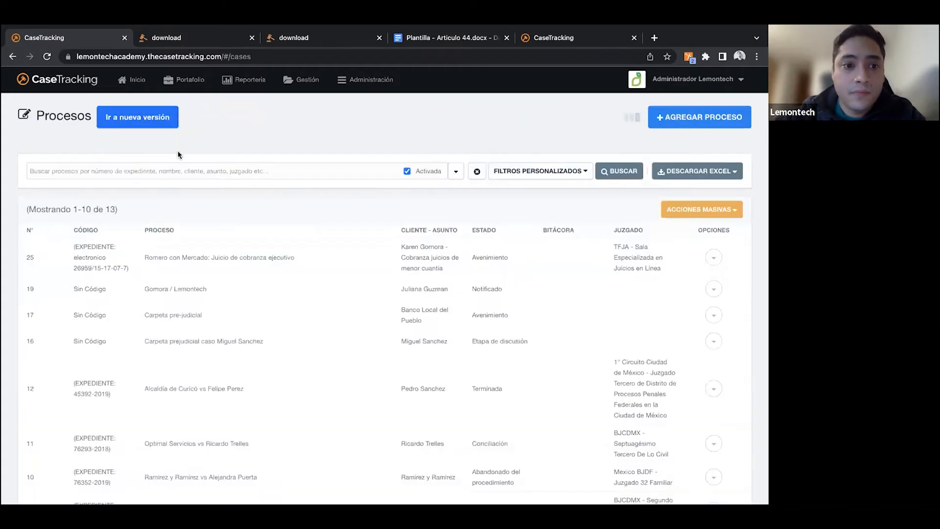
left_click(222, 258)
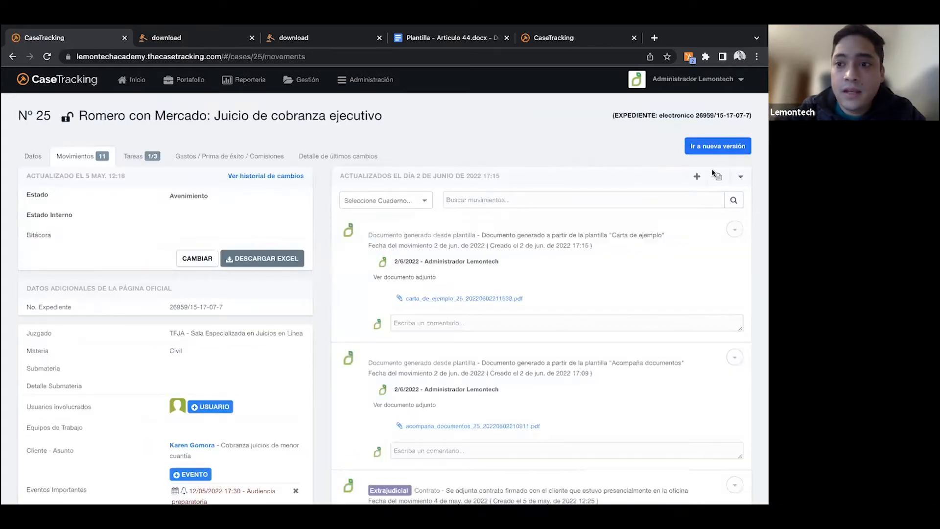
left_click(47, 57)
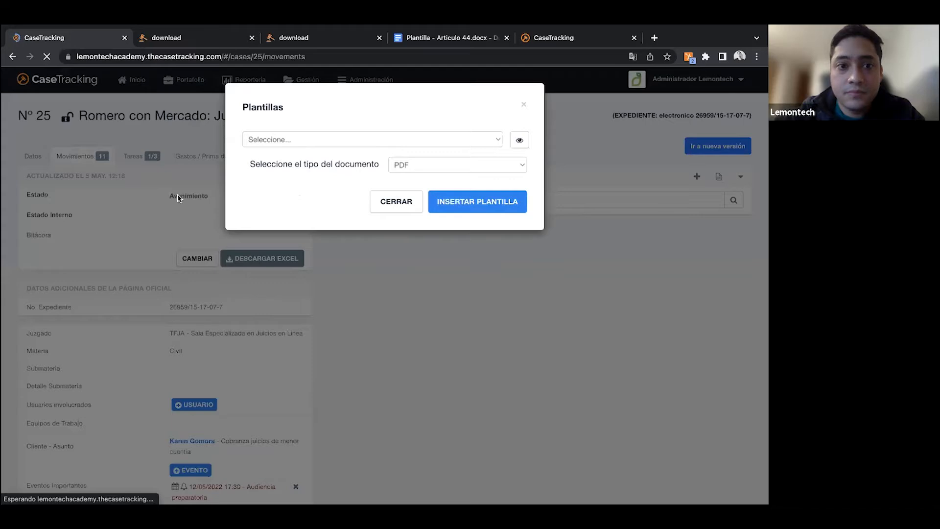
- Generate a PDF document in the case from the "Artículo 44" template
left_click(306, 137)
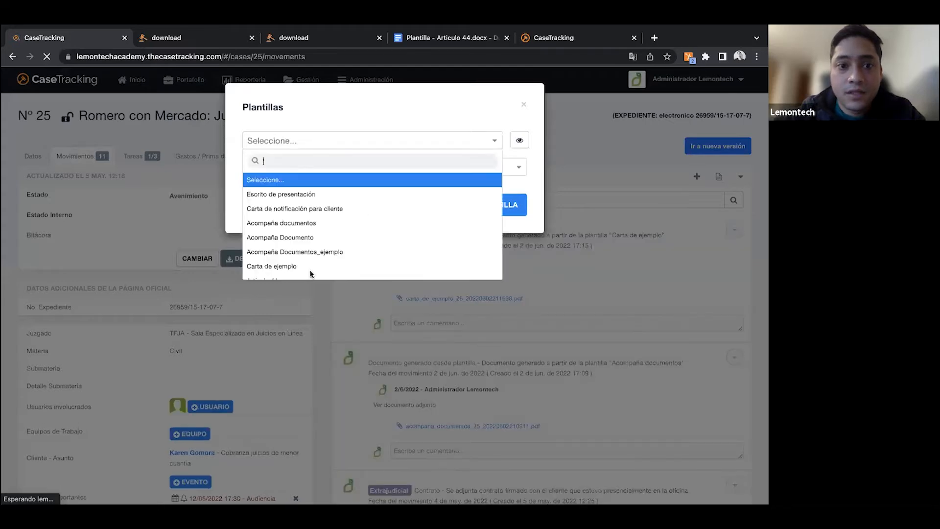
scroll(292, 273, "down", 1)
left_click(291, 272)
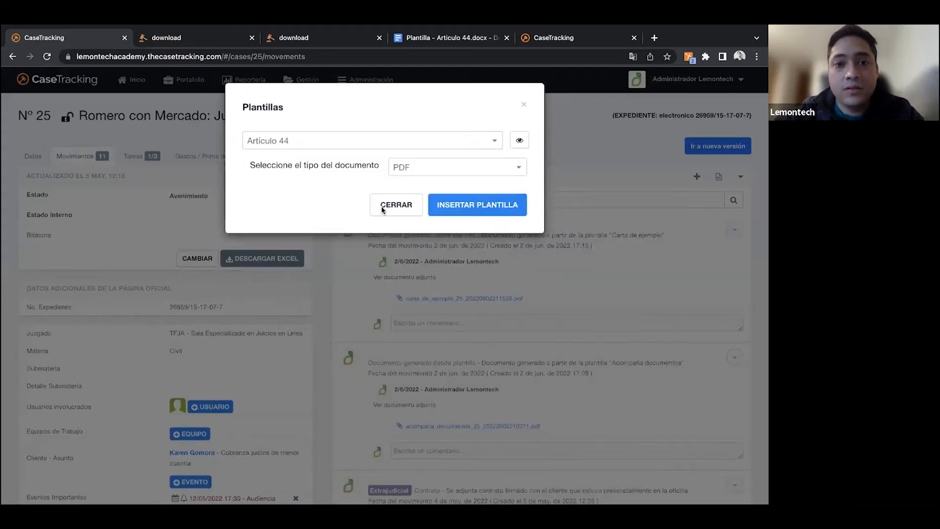
left_click(455, 212)
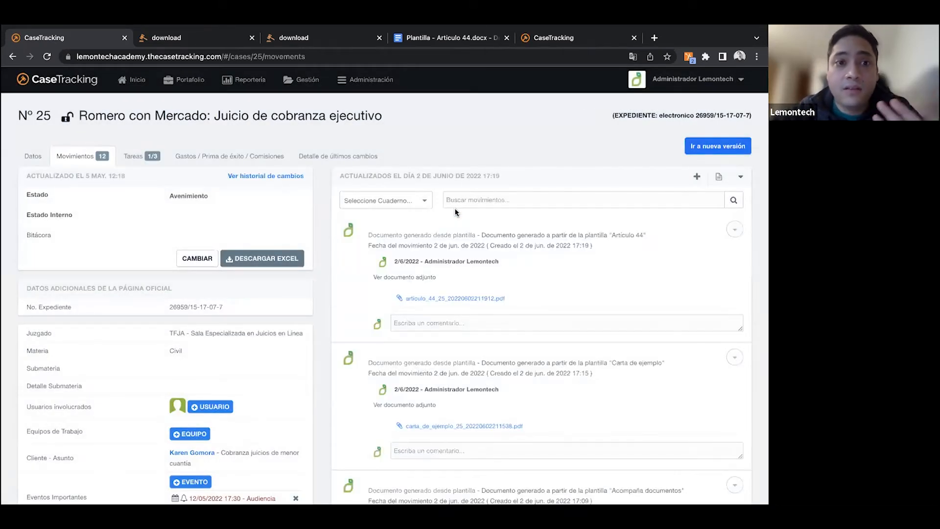
- Open the PDF generated from "Artículo 44" and check how the court, code, title and user tags were filled in
left_click(456, 302)
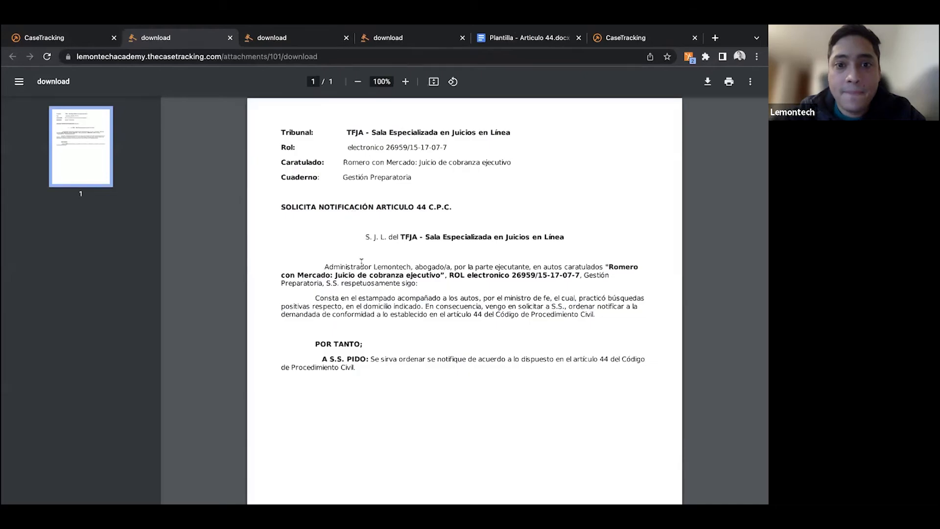
scroll(374, 333, "down", 1)
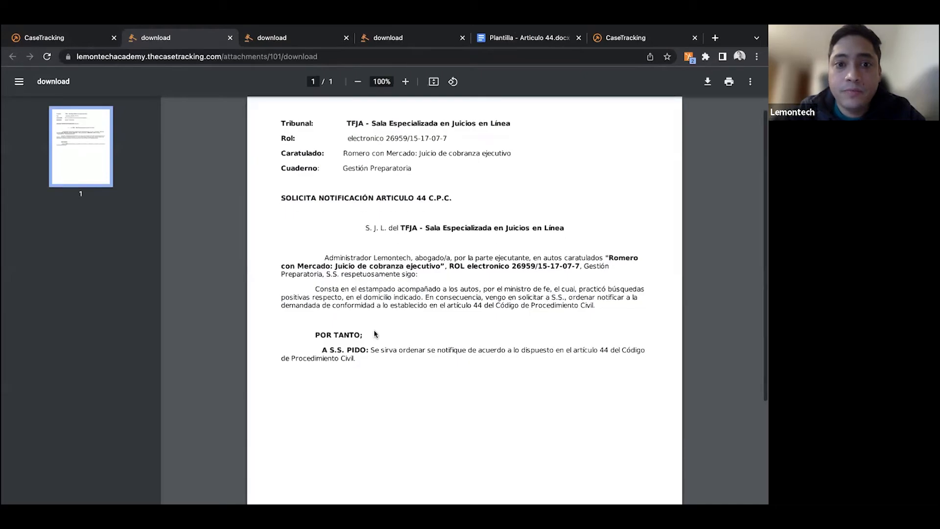
scroll(374, 334, "up", 1)
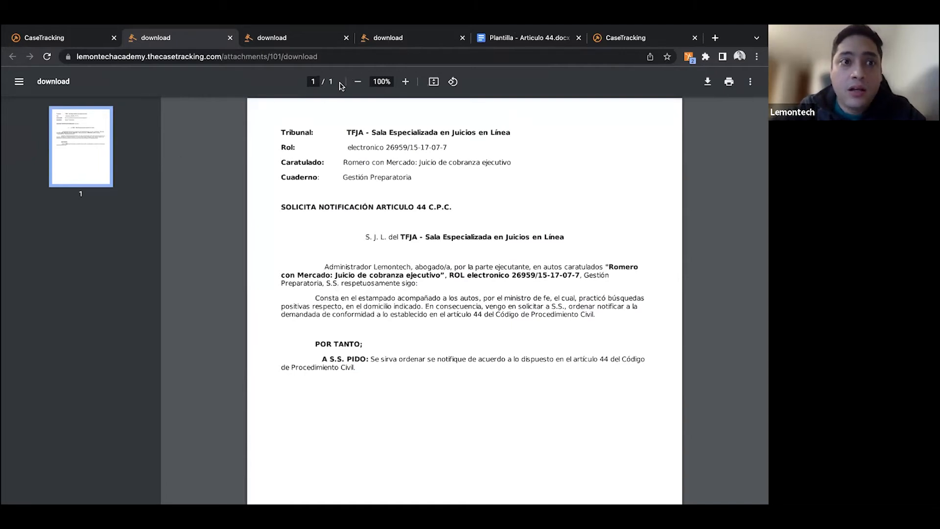
- Return to the case system, open the "Artículo 44" template for editing from the template list and review its body text
left_click(59, 41)
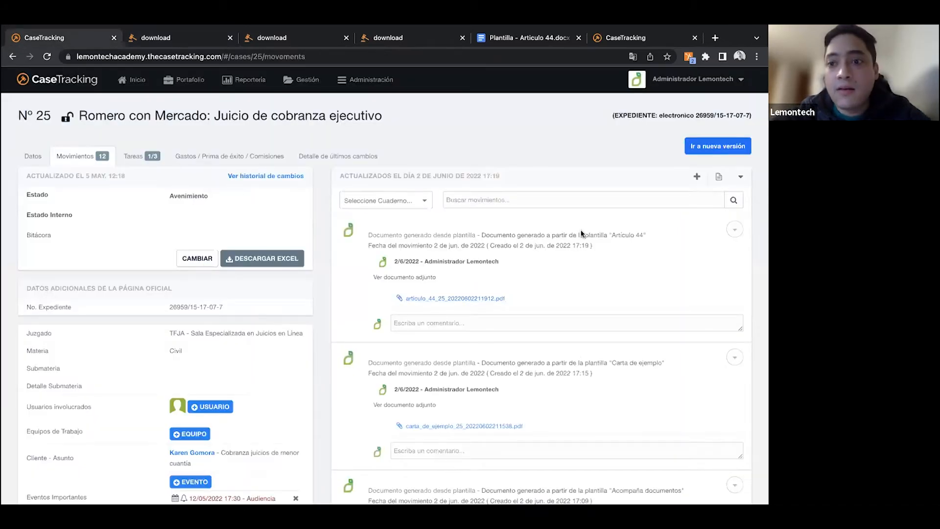
left_click(365, 91)
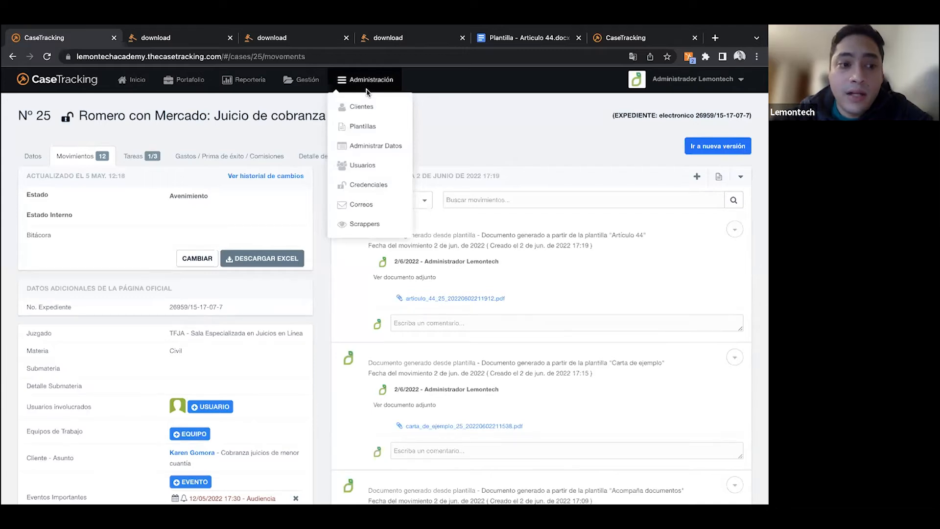
left_click(368, 128)
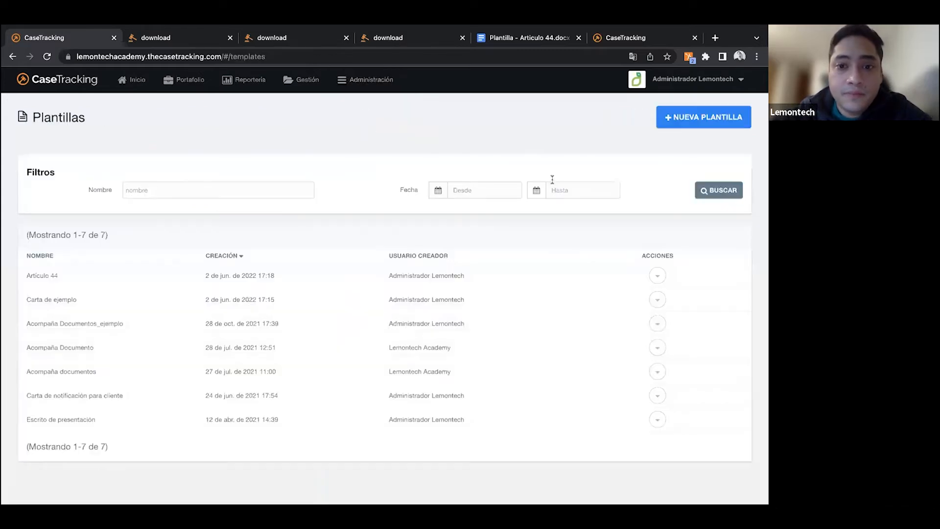
left_click(657, 276)
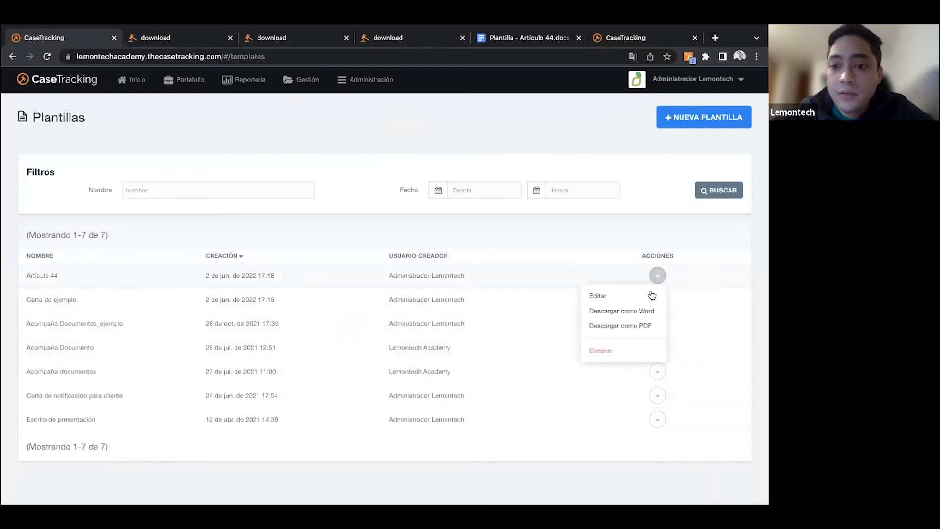
left_click(646, 294)
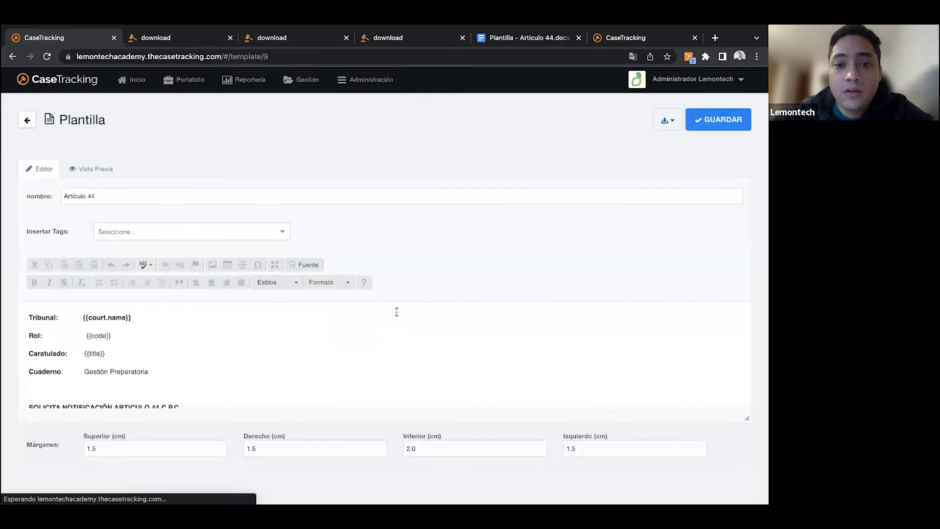
scroll(409, 365, "down", 1)
scroll(410, 365, "down", 5)
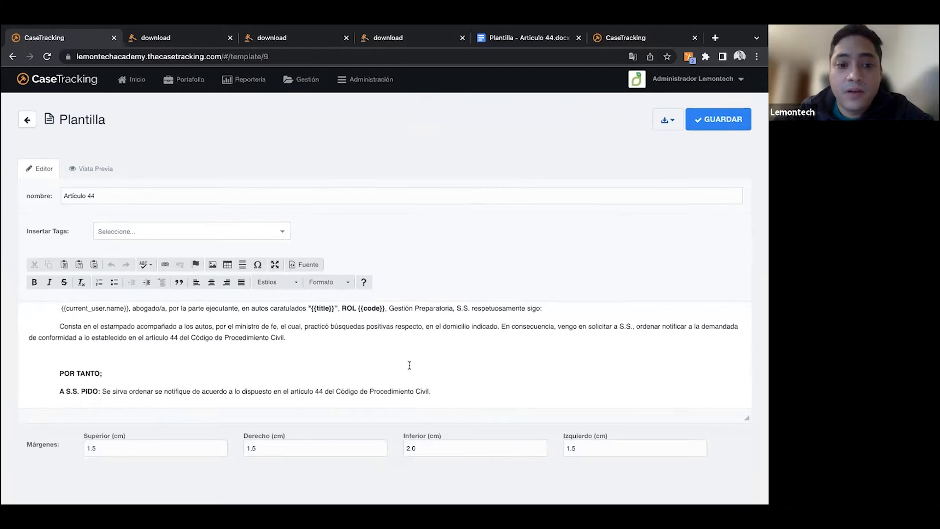
scroll(409, 365, "up", 1)
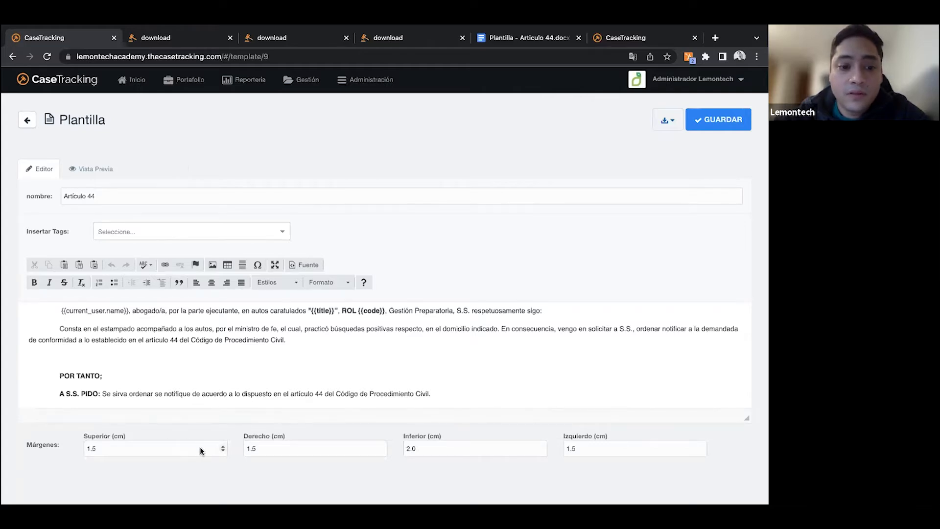
- Look at the template's right margin setting and try the paste-from-Word option in its body
left_click(300, 449)
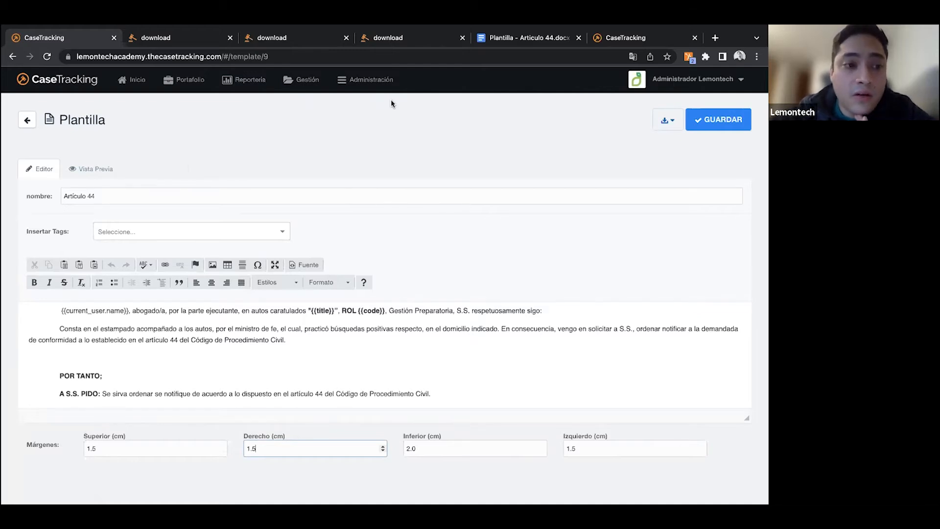
left_click(93, 269)
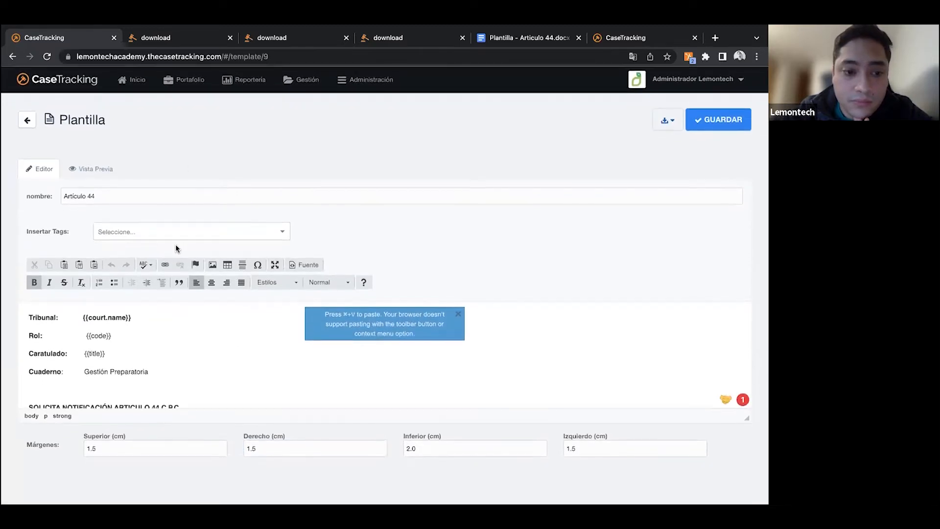
scroll(175, 372, "down", 5)
scroll(175, 371, "up", 5)
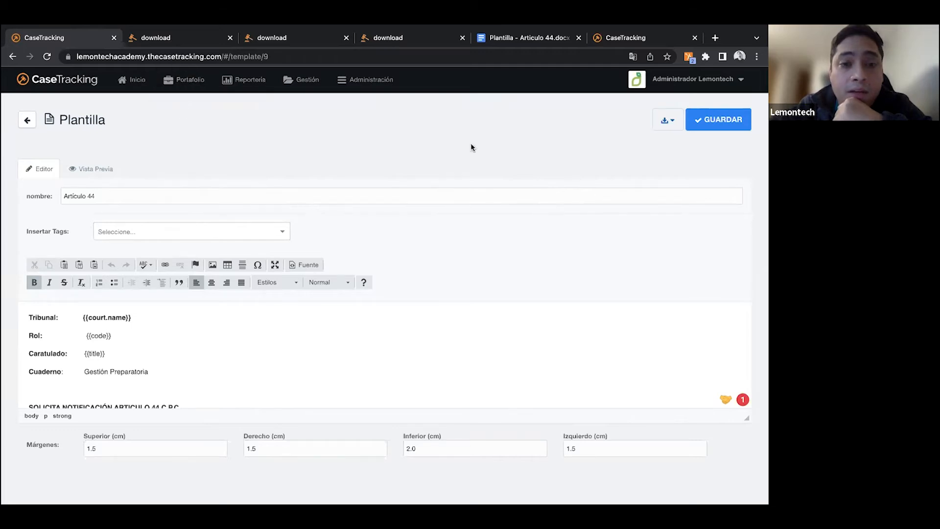
- Open the tasks of the "Juicio de cobranza ejecutivo" case and review its workflow stages and other tasks
mouse_move(184, 85)
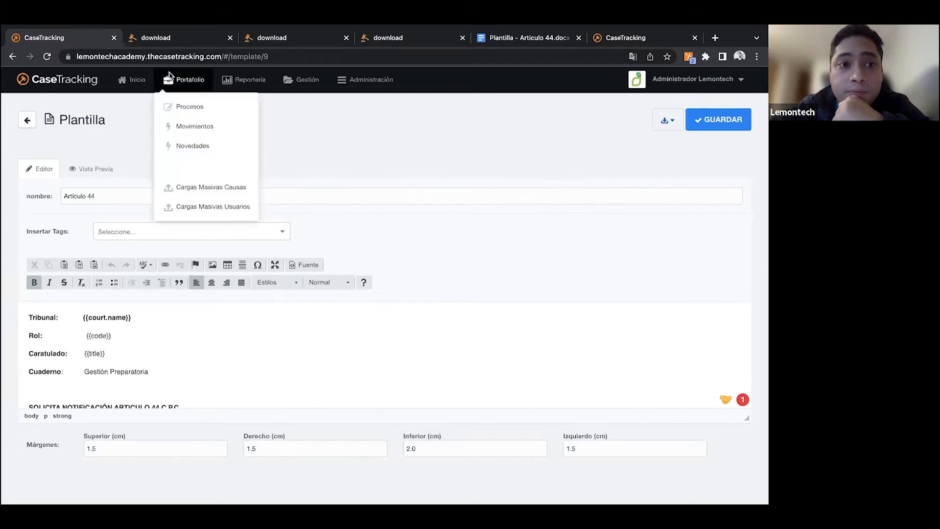
left_click(184, 108)
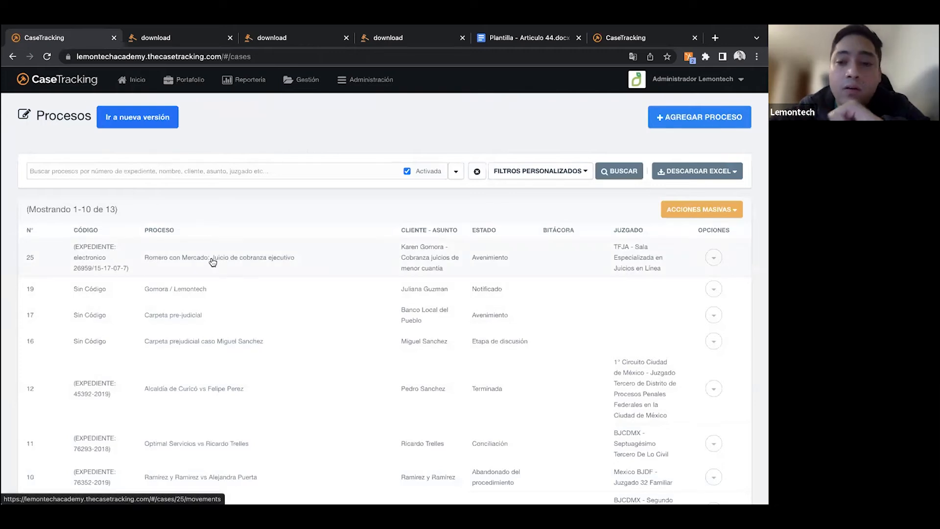
left_click(212, 261)
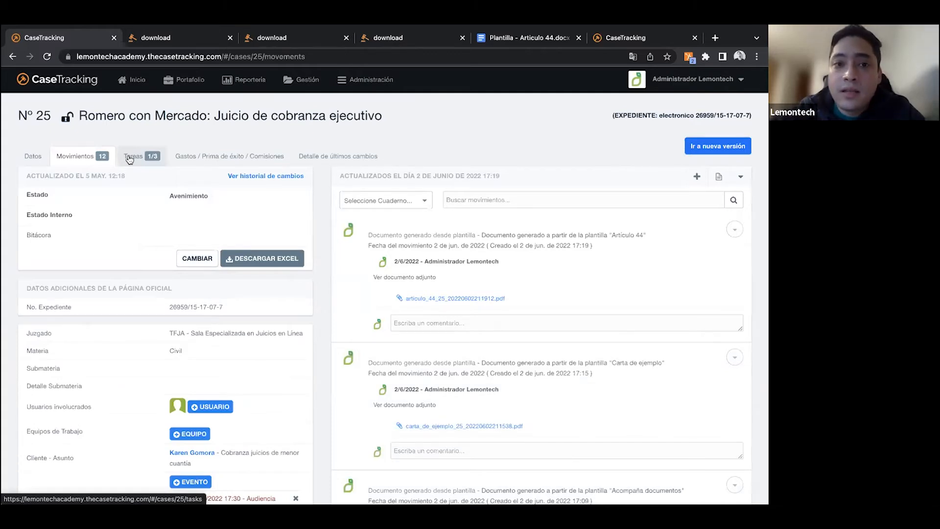
left_click(129, 159)
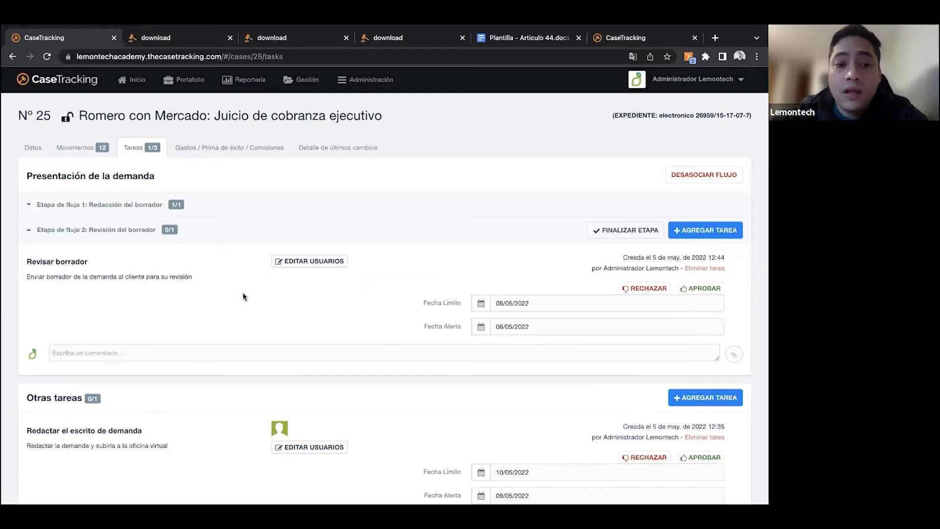
scroll(242, 284, "down", 2)
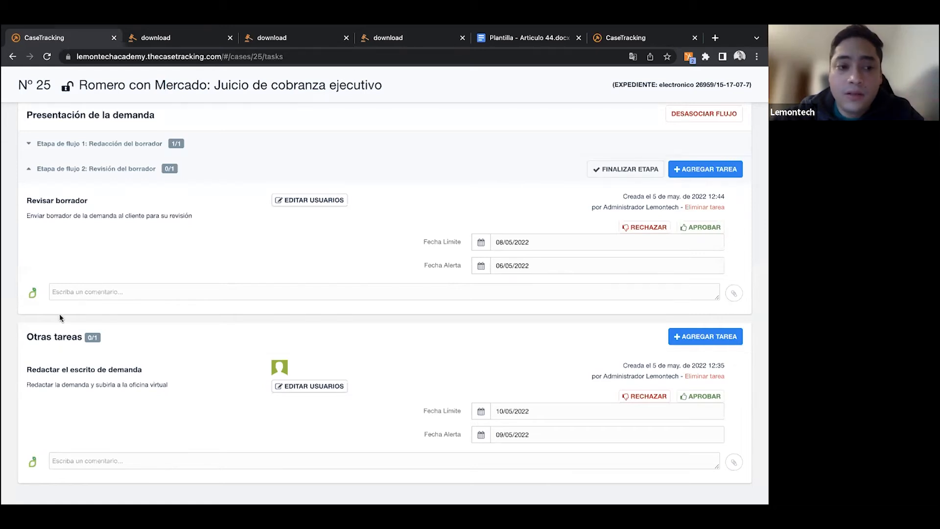
scroll(45, 196, "up", 2)
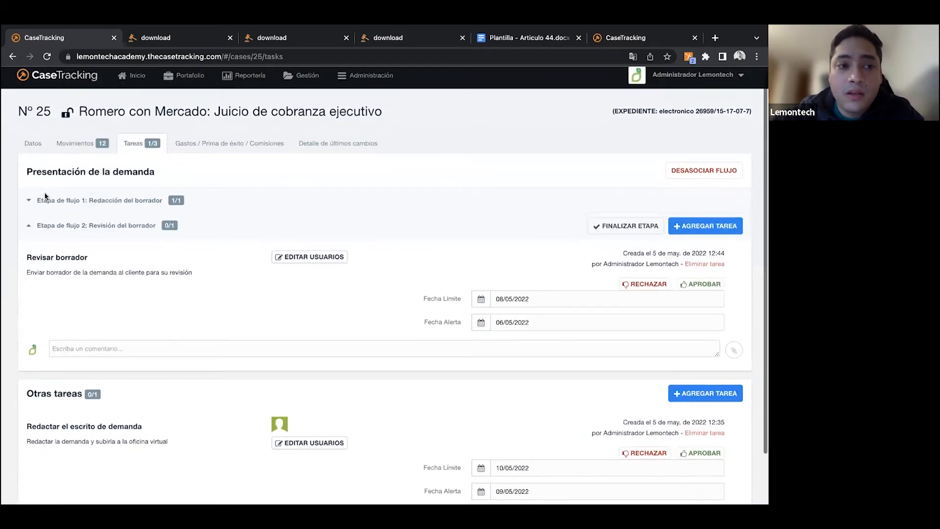
scroll(45, 196, "down", 2)
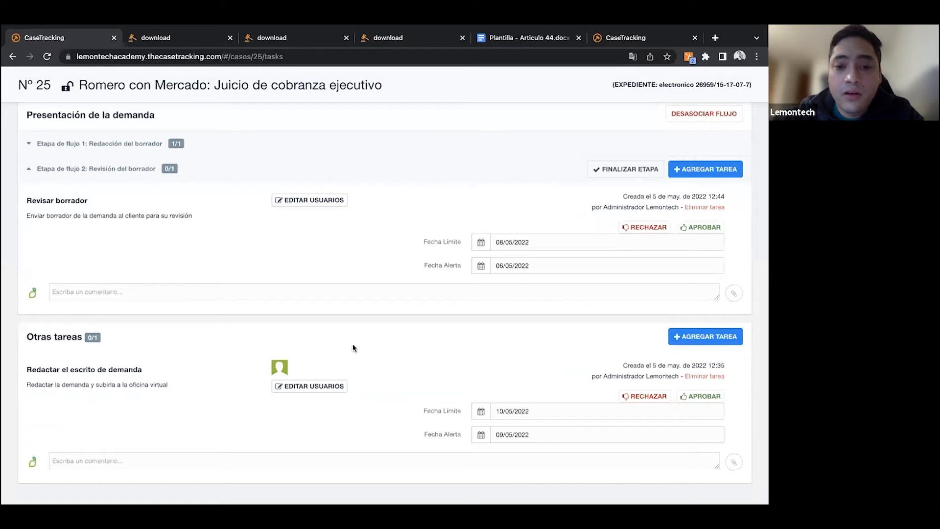
- Add a task "Llamada" under Otras tareas, described as "Llamar al cliente para pedirle los antecedentes de la deuda", and assign the listed user
left_click(705, 339)
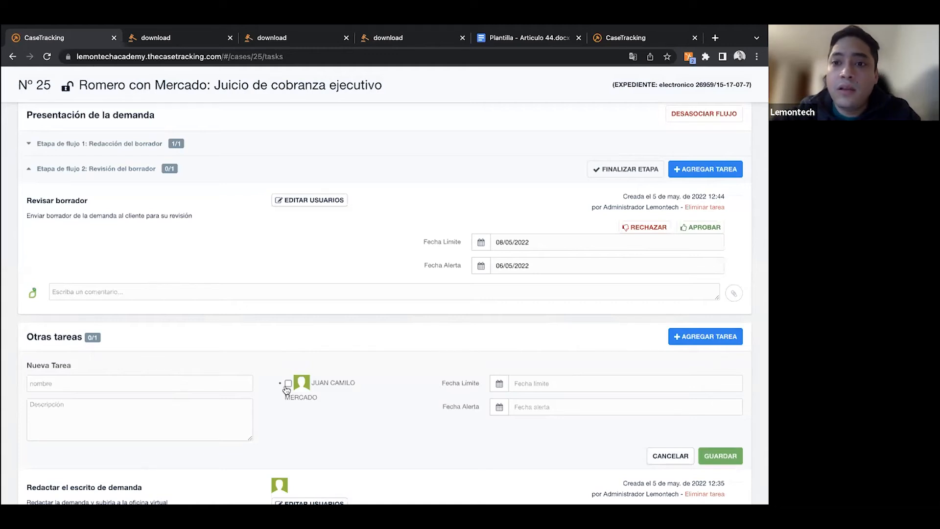
left_click(195, 390)
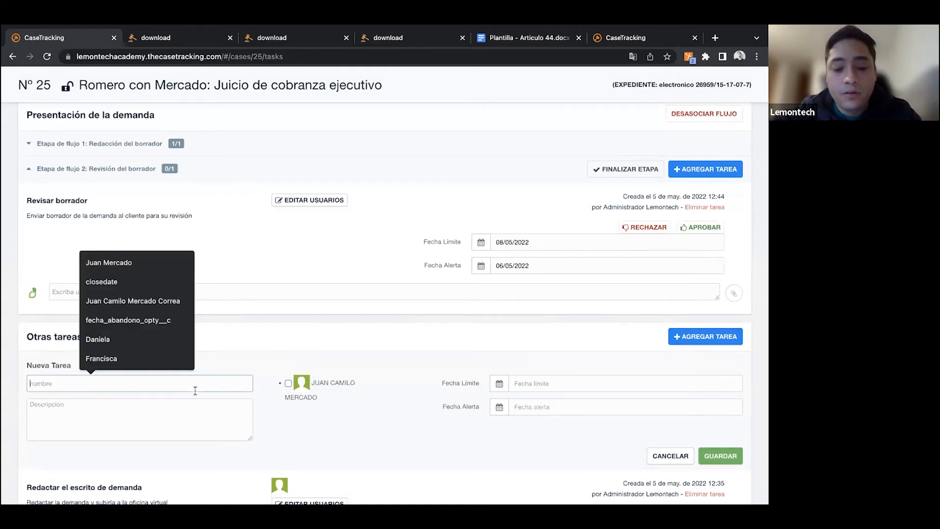
type("Llamada")
left_click(126, 422)
type("Llamar al cliente para pedirle los antecedentes de la deuda")
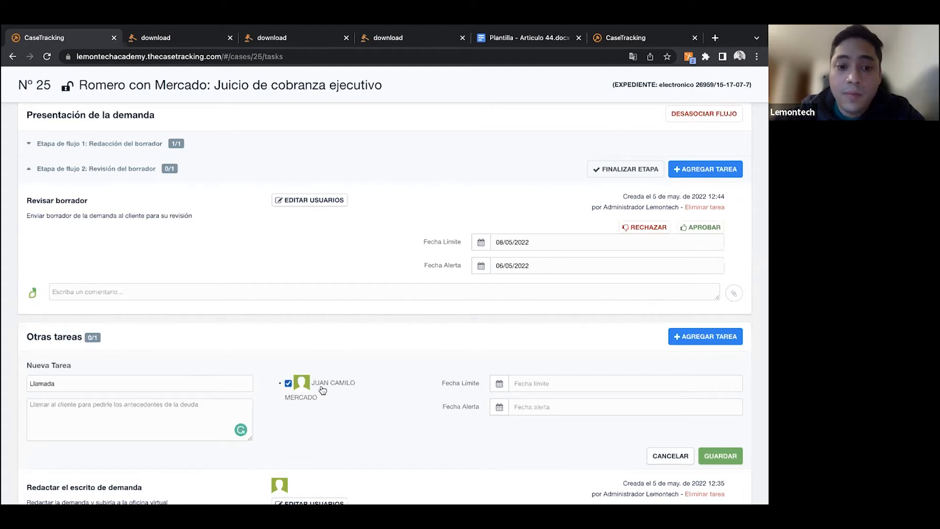
- Set the "Llamada" task's deadline to 20/06/2022 and its alert date to 06/06/2022, and save the task
left_click(533, 385)
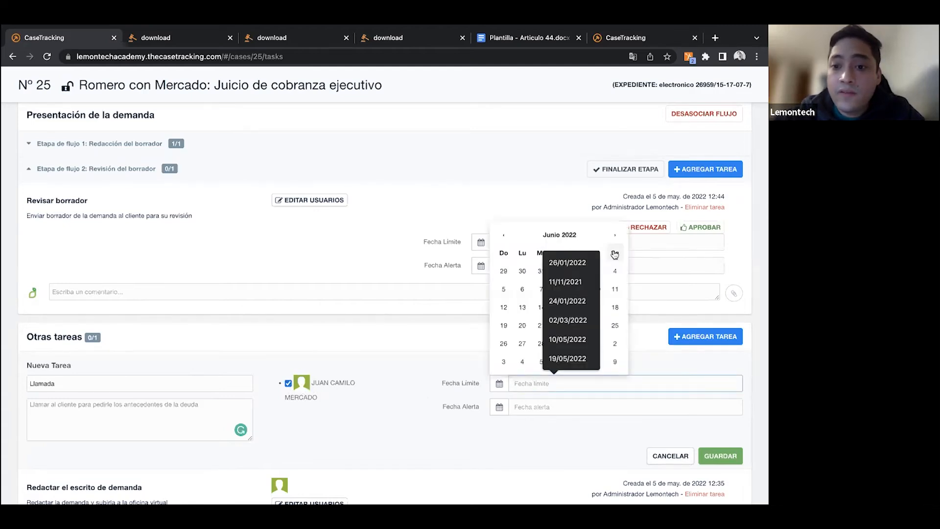
left_click(538, 419)
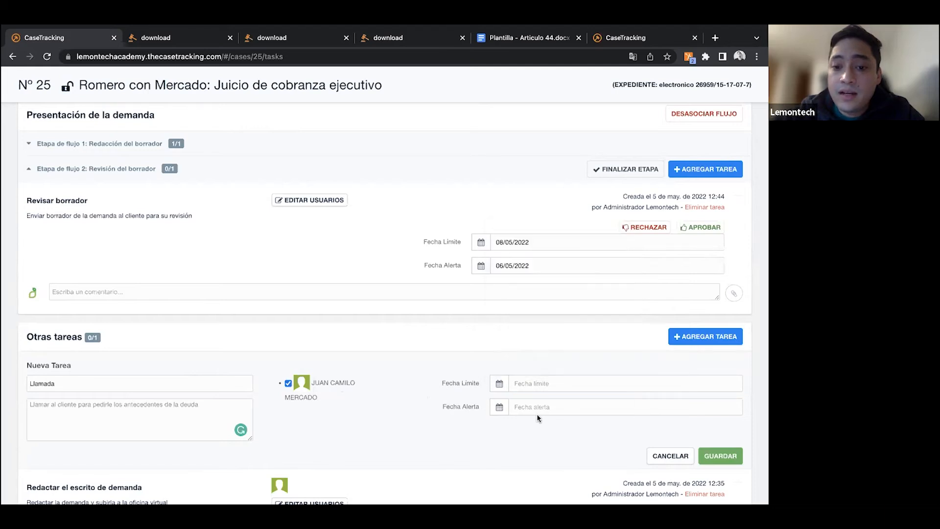
left_click(534, 385)
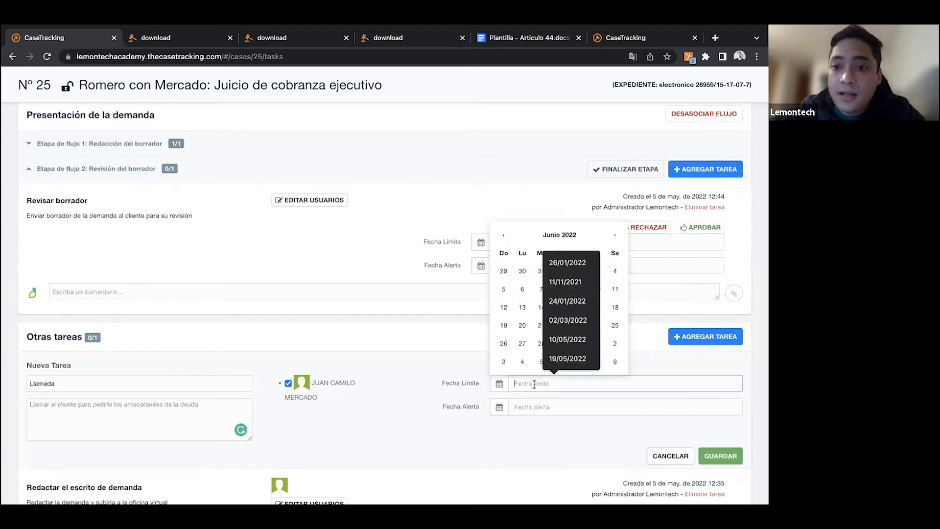
left_click(523, 325)
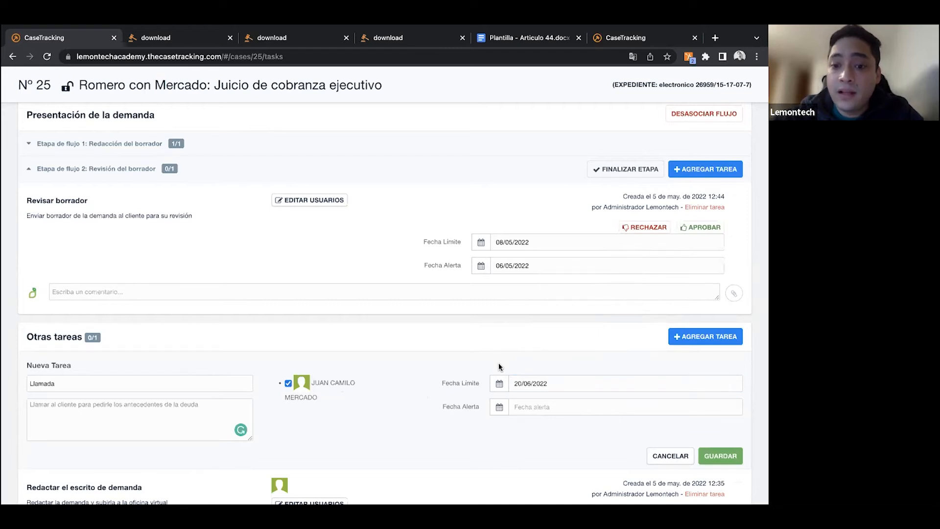
left_click(519, 405)
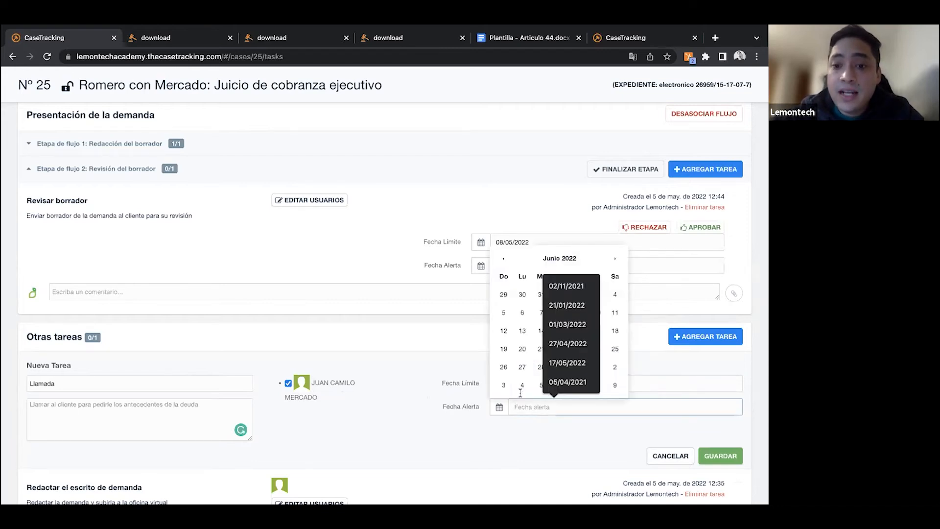
left_click(523, 314)
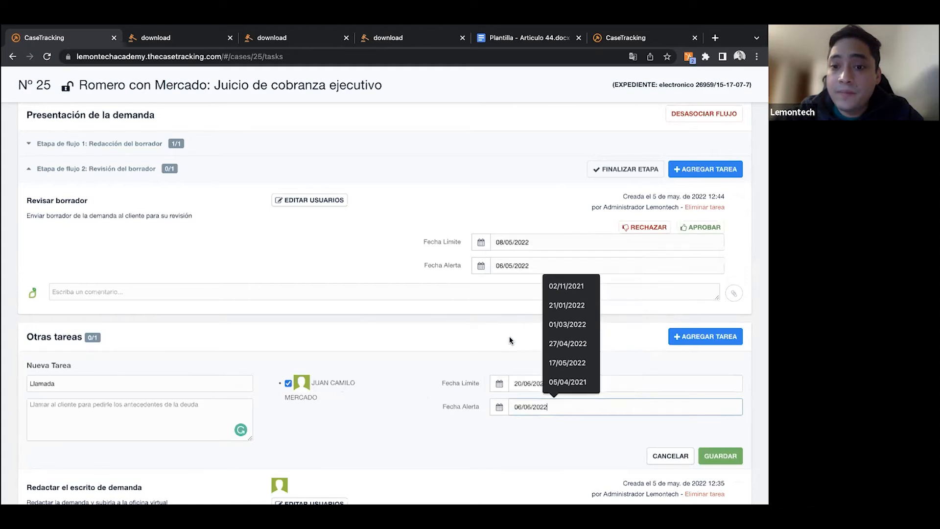
left_click(504, 363)
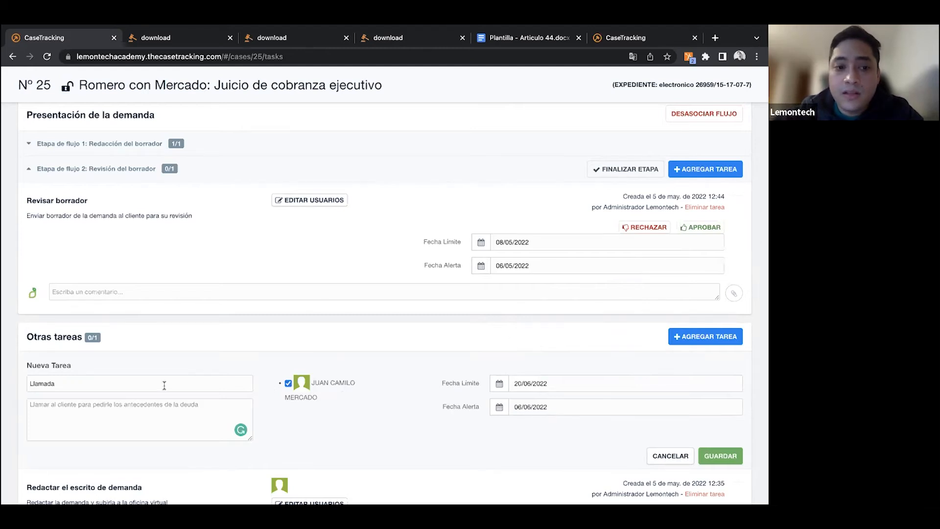
left_click(720, 456)
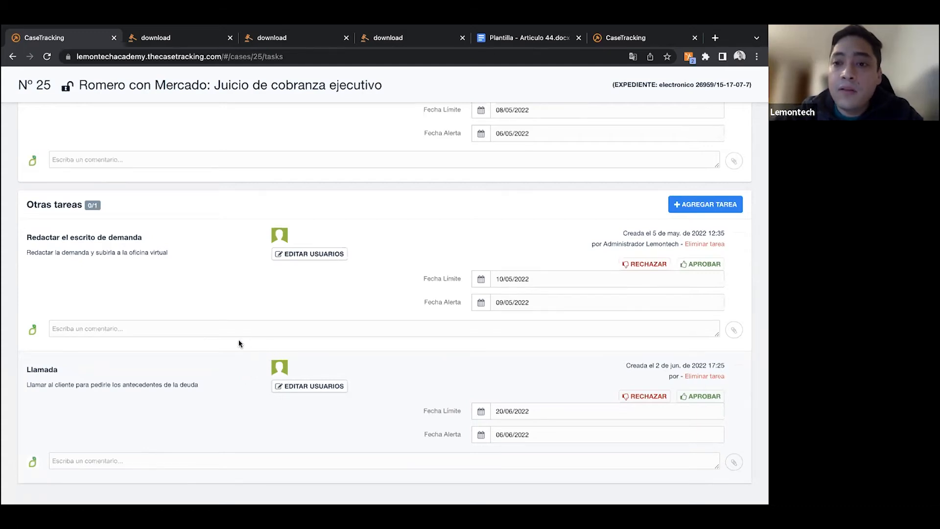
- From the case's movements, open the involved users selection and select the third listed user with the role Encargado
scroll(239, 339, "up", 3)
scroll(239, 343, "up", 2)
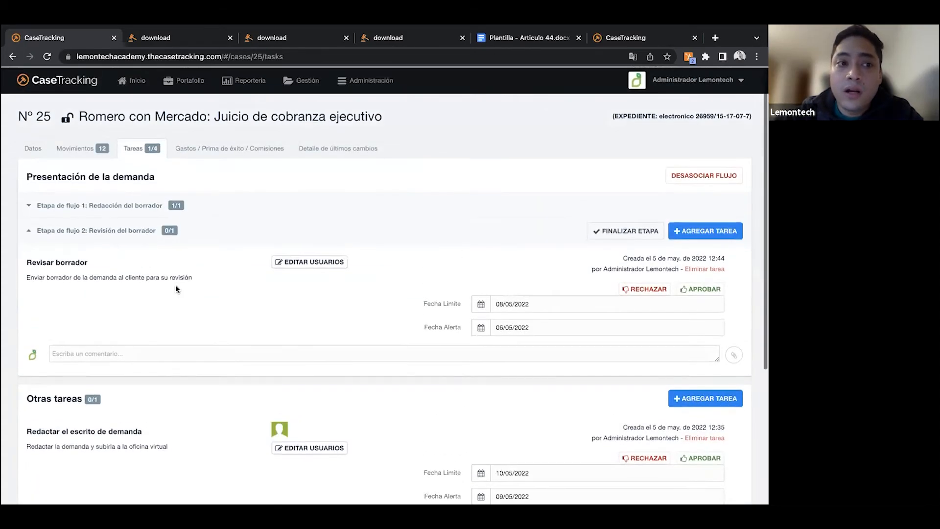
left_click(79, 155)
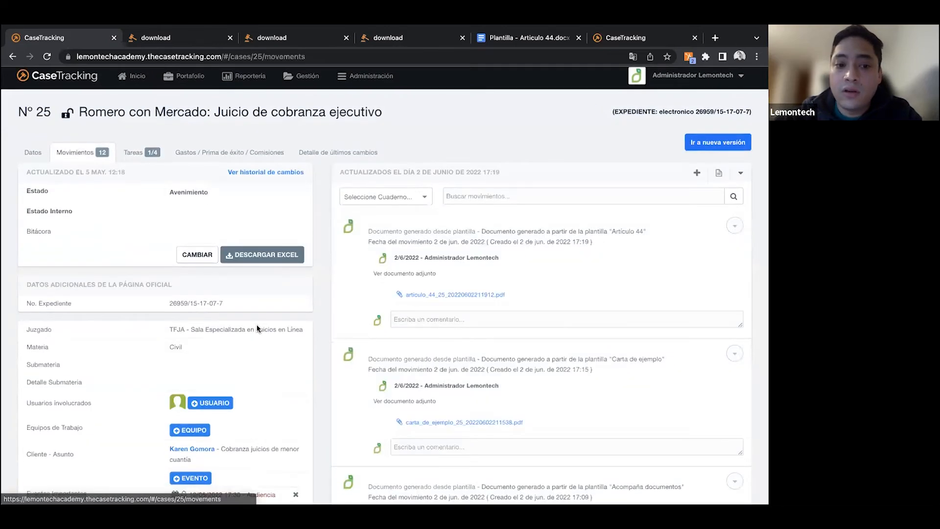
scroll(257, 329, "down", 1)
scroll(245, 321, "up", 1)
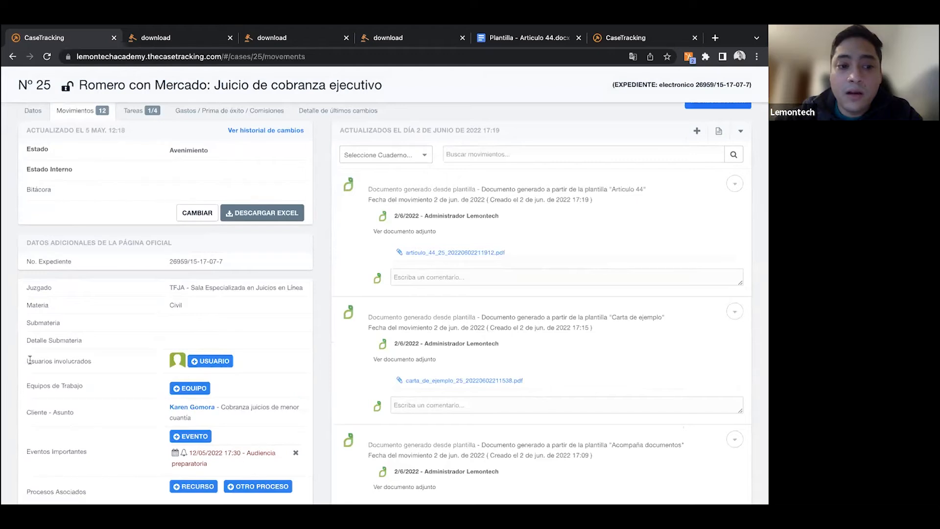
mouse_move(178, 363)
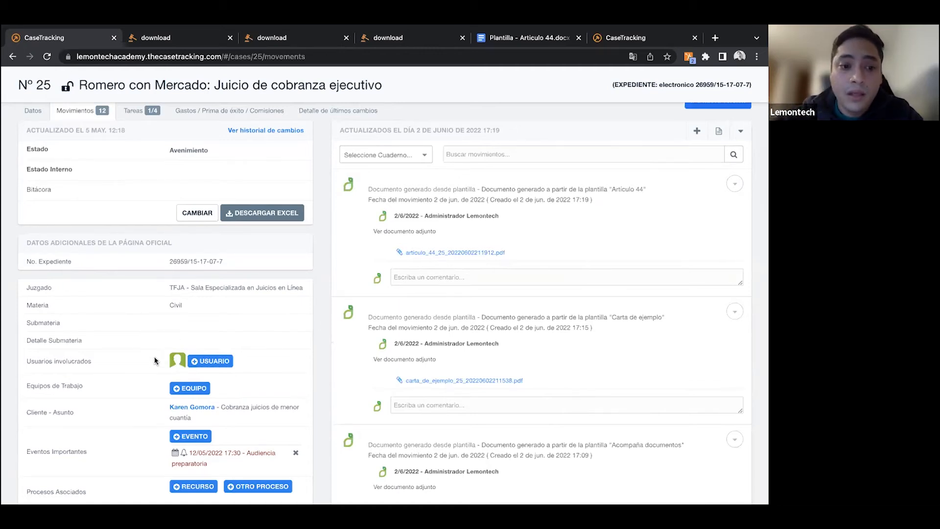
left_click(221, 365)
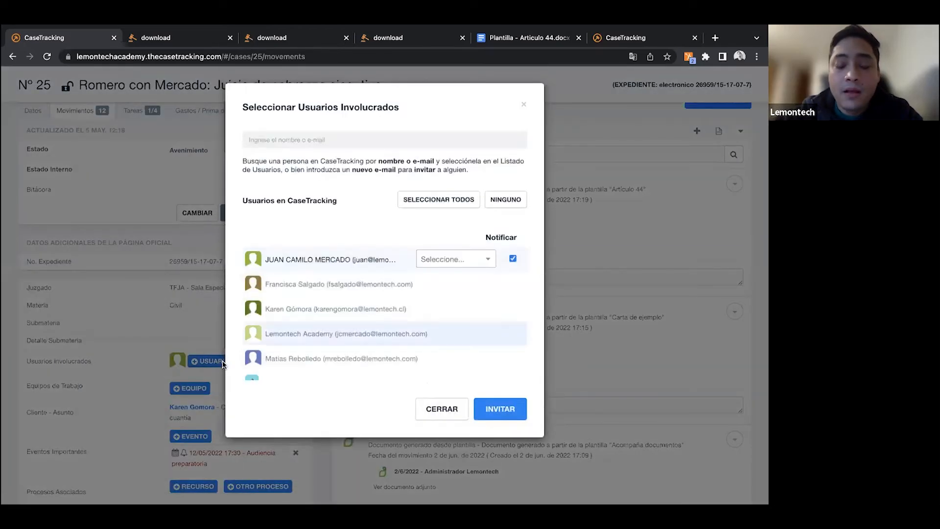
left_click(309, 308)
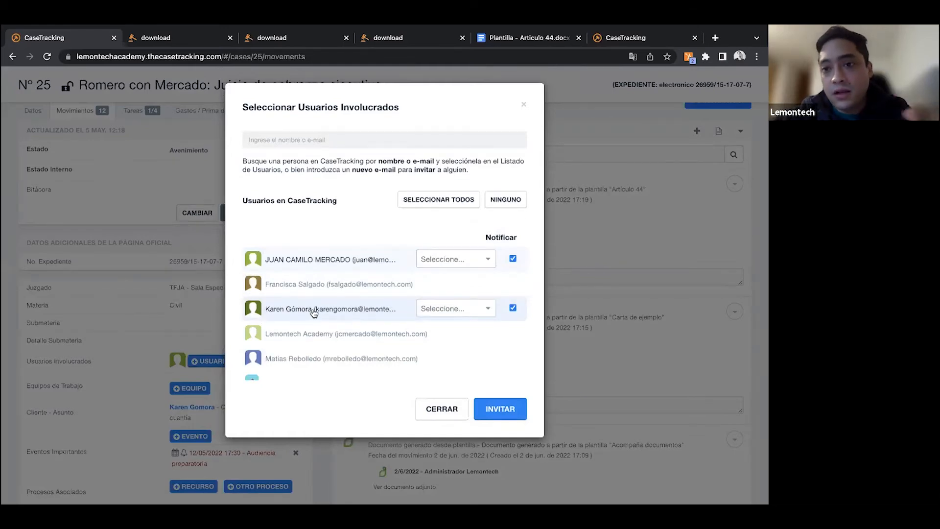
left_click(451, 309)
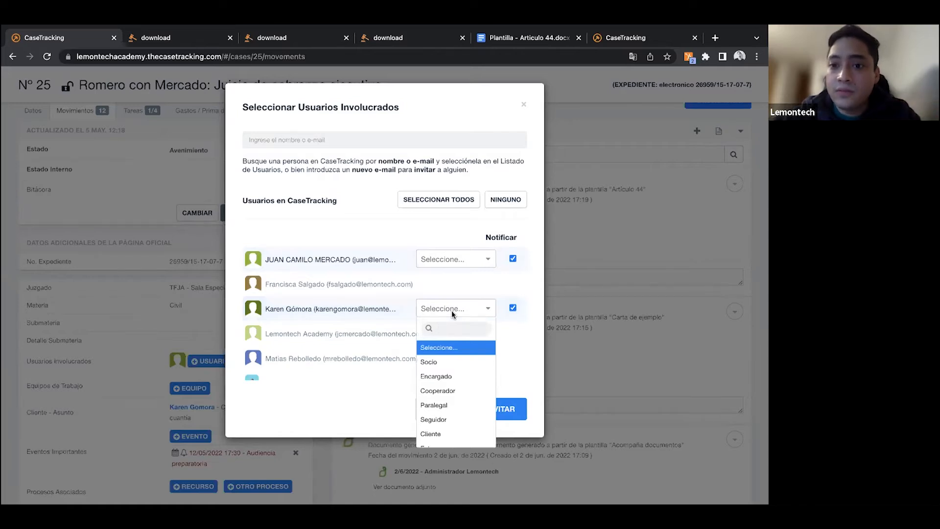
left_click(454, 379)
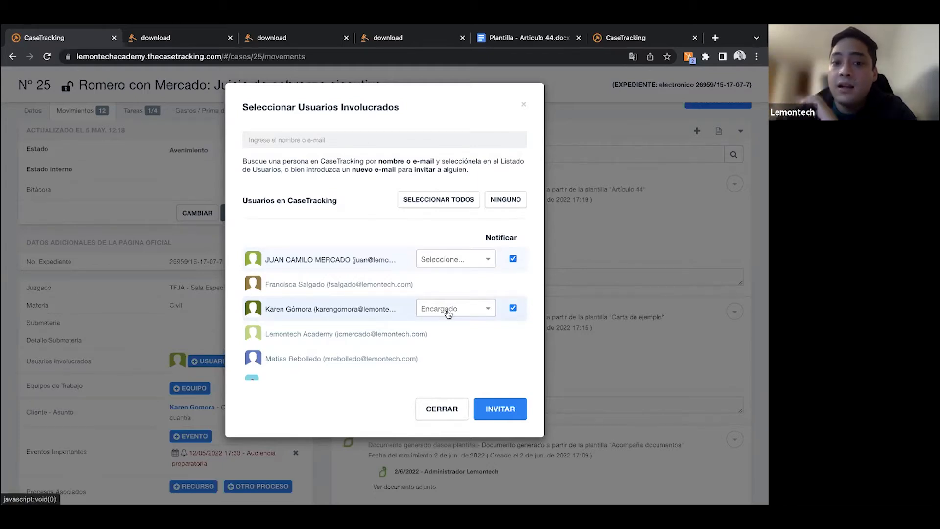
- Select the fifth listed user as Socio, give the first listed user the role Cooperador, and invite the selected users to the case
left_click(323, 362)
left_click(433, 361)
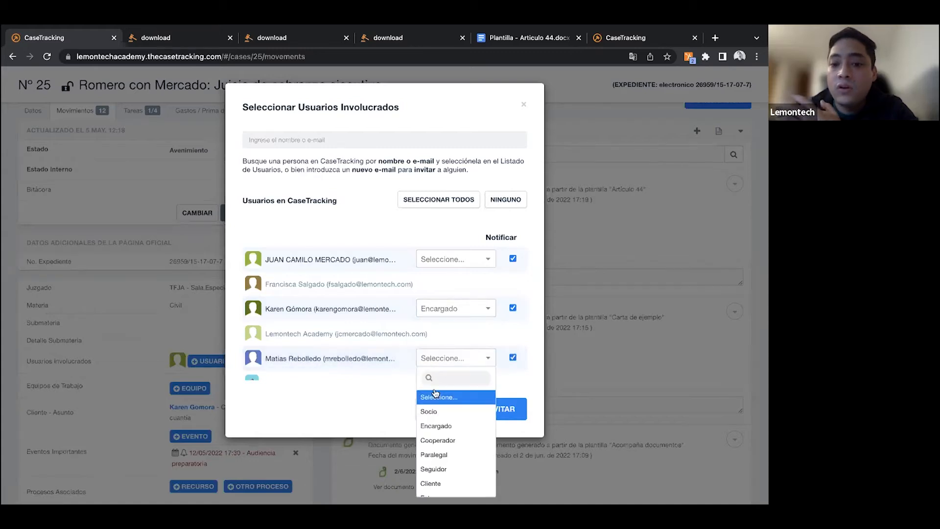
left_click(428, 411)
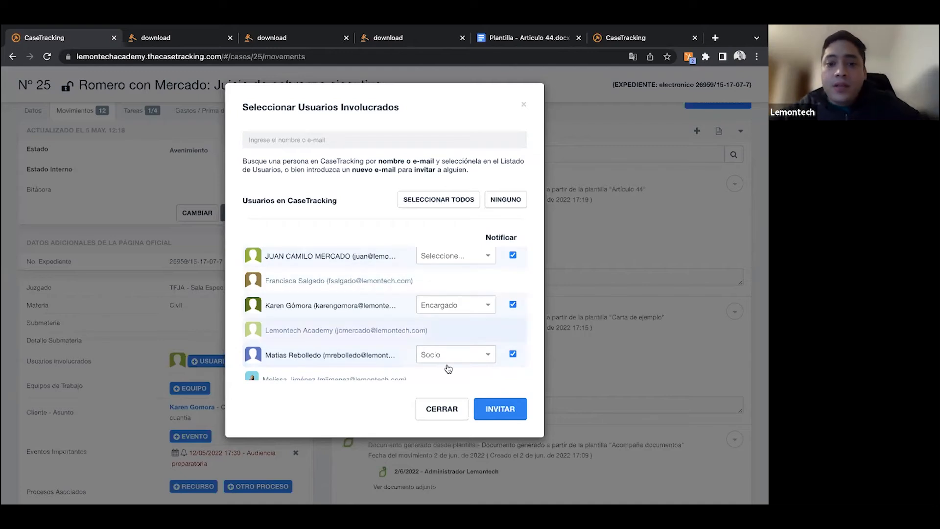
left_click(442, 264)
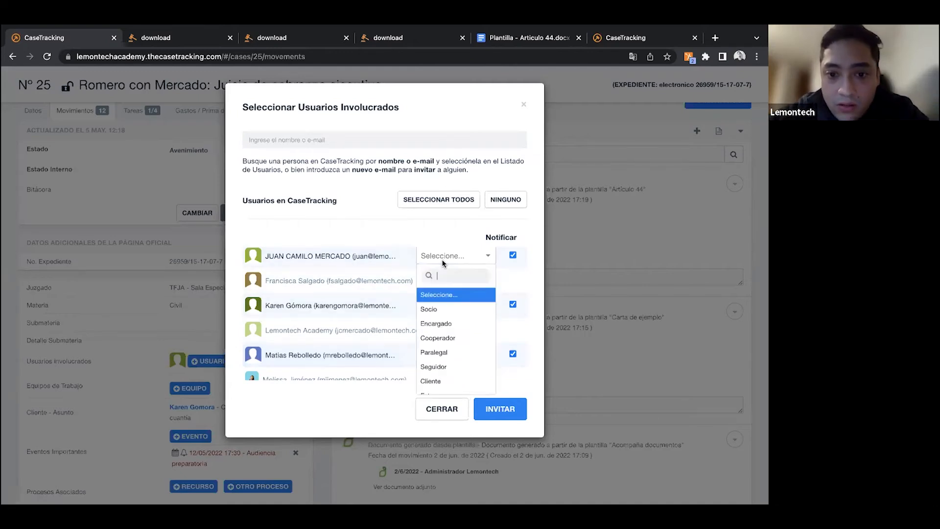
left_click(449, 339)
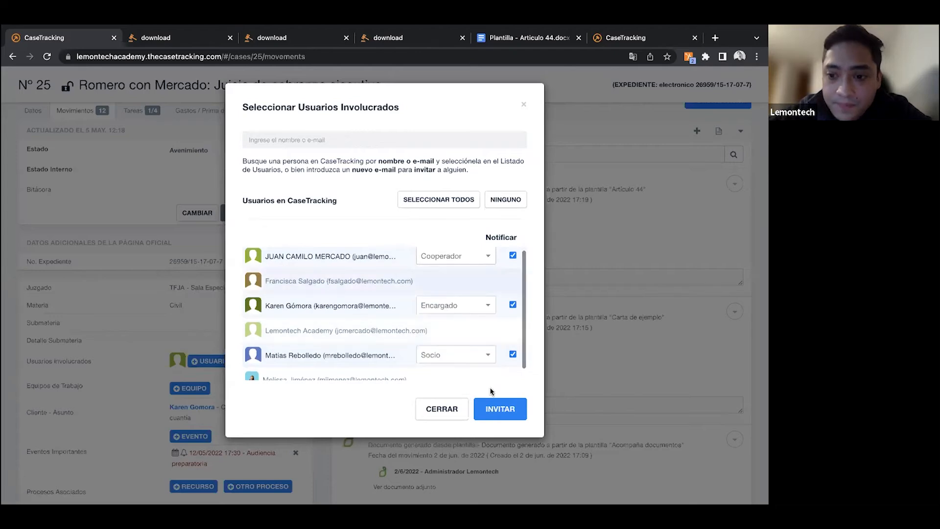
left_click(500, 410)
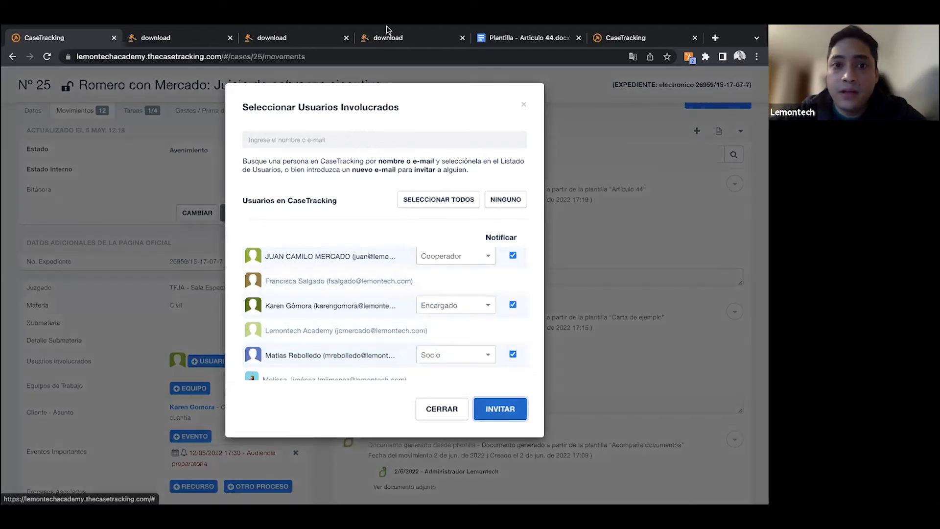
left_click(390, 261)
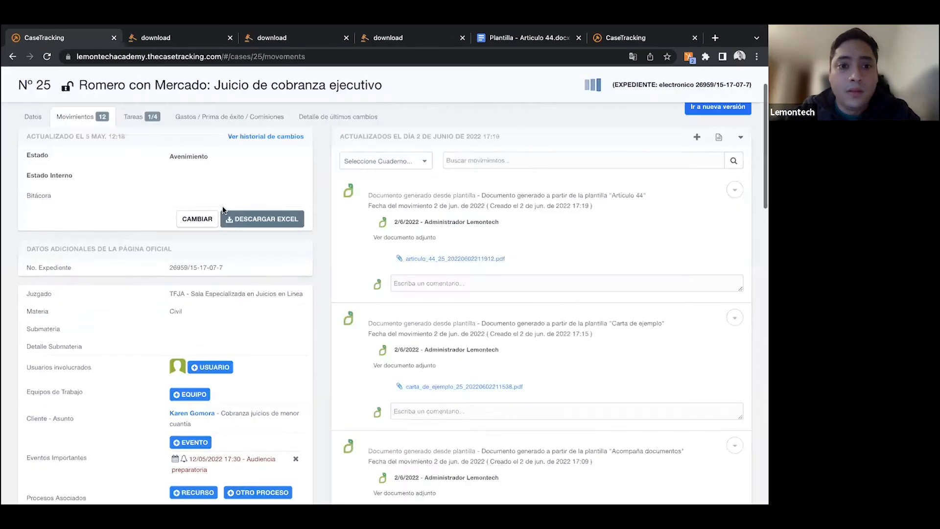
- Return to the case's tasks and open a new task form under Otras tareas to check which users can be assigned
scroll(145, 196, "up", 3)
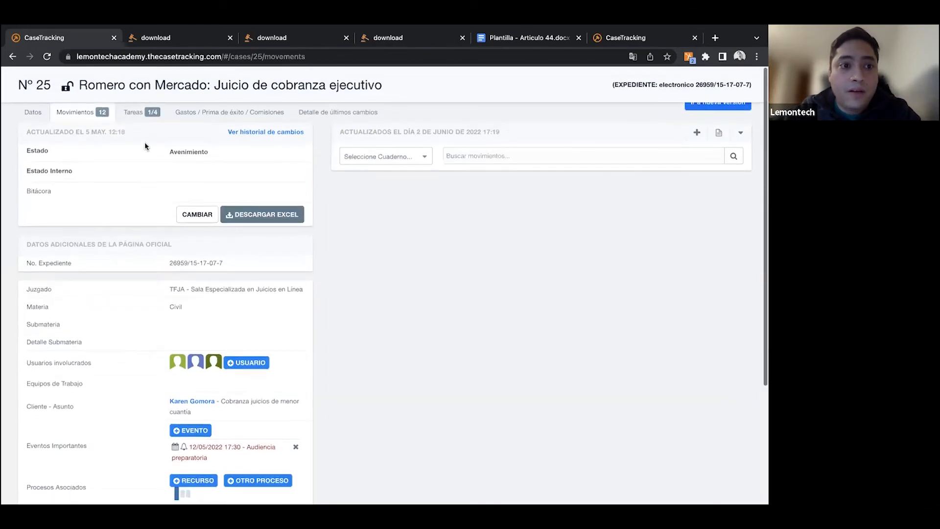
left_click(142, 156)
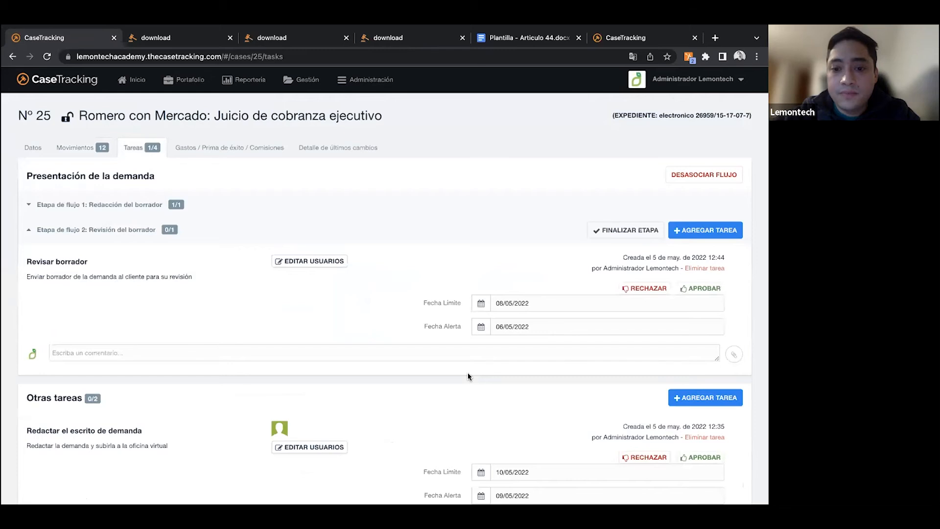
scroll(470, 374, "down", 2)
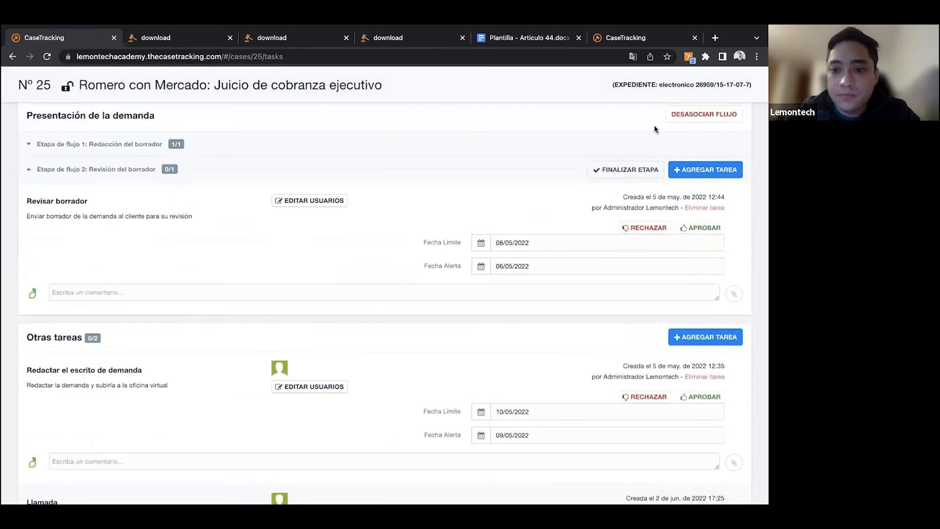
scroll(686, 359, "down", 3)
scroll(686, 360, "up", 4)
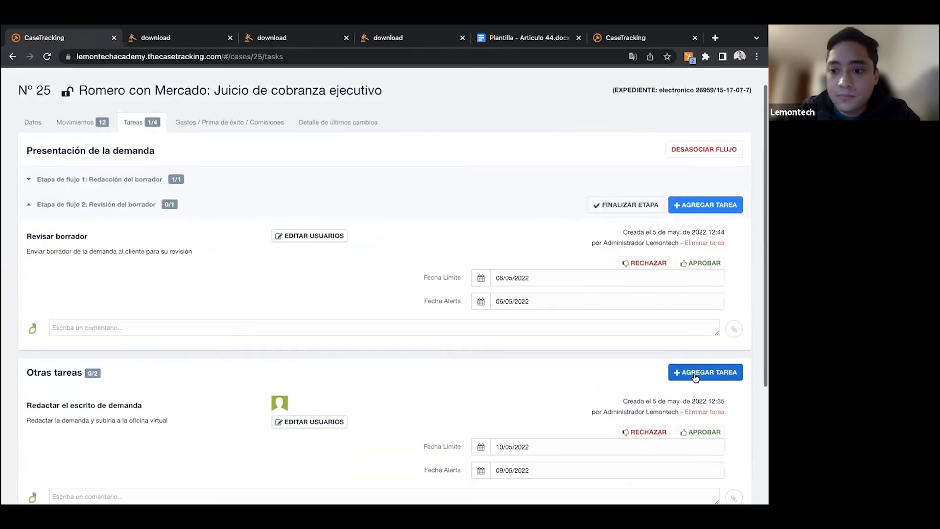
left_click(693, 374)
scroll(410, 387, "down", 1)
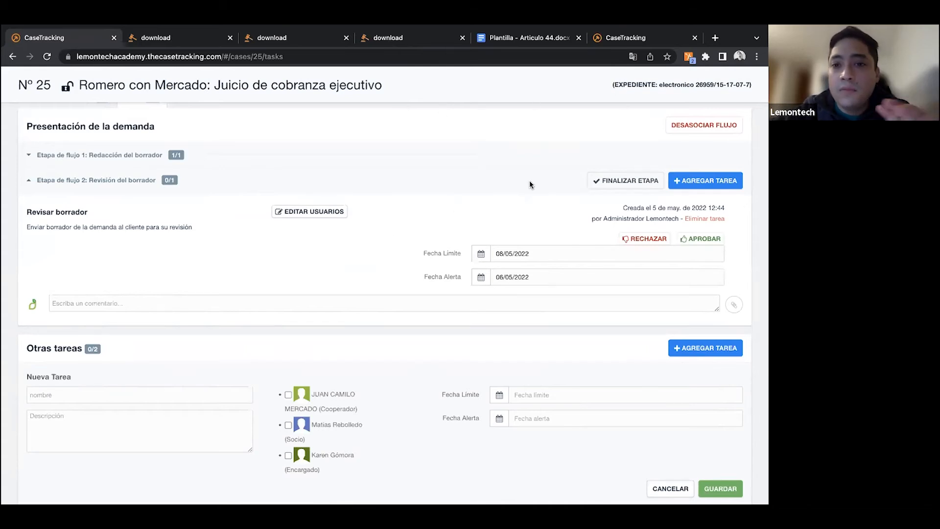
- Dissociate the "Presentación de la demanda" workflow from the case, agreeing to delete its unfinished tasks without comments
scroll(530, 181, "up", 2)
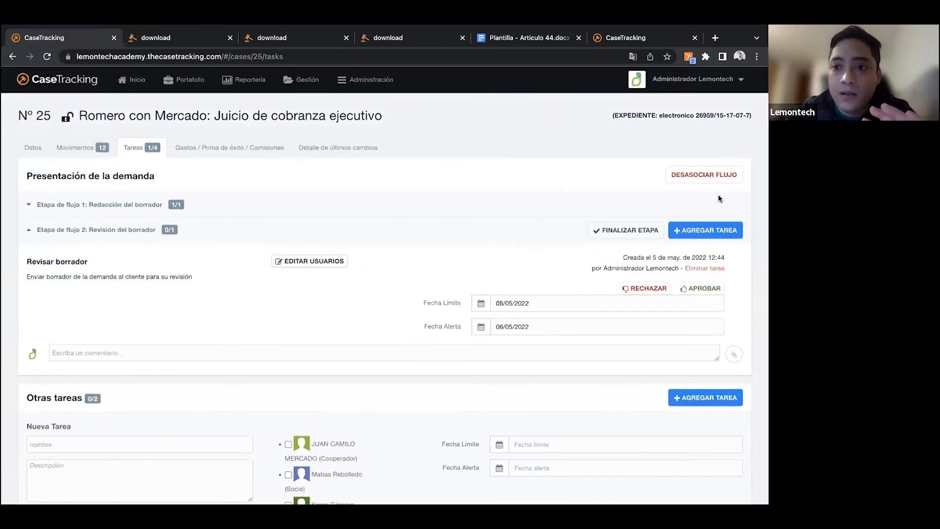
left_click(697, 178)
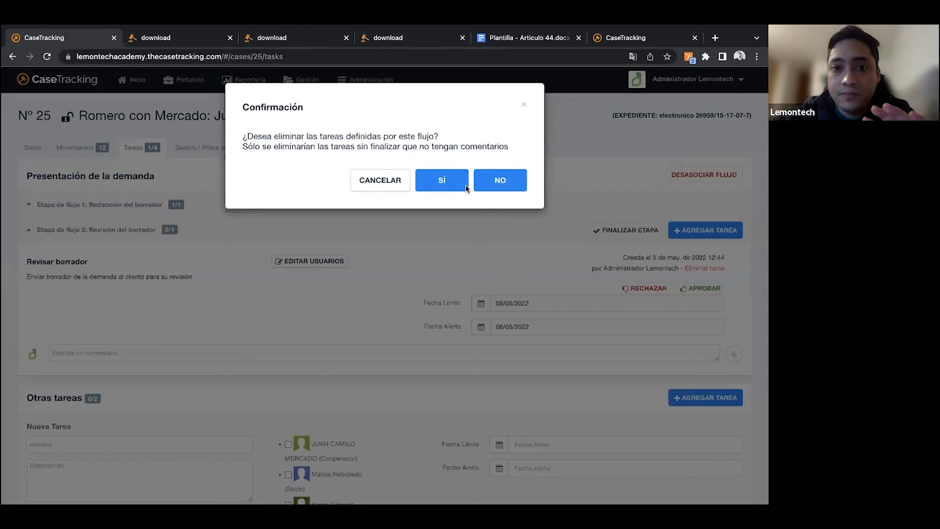
left_click(449, 190)
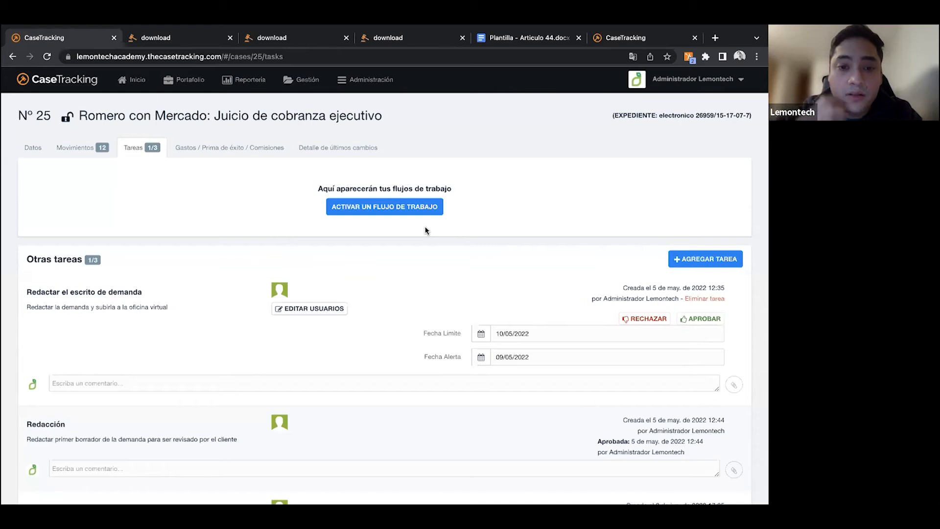
- Activate the "Juicio Ordinario Civil" workflow on the case with "Presentación de demanda" as the initial stage, and review its tasks
left_click(351, 210)
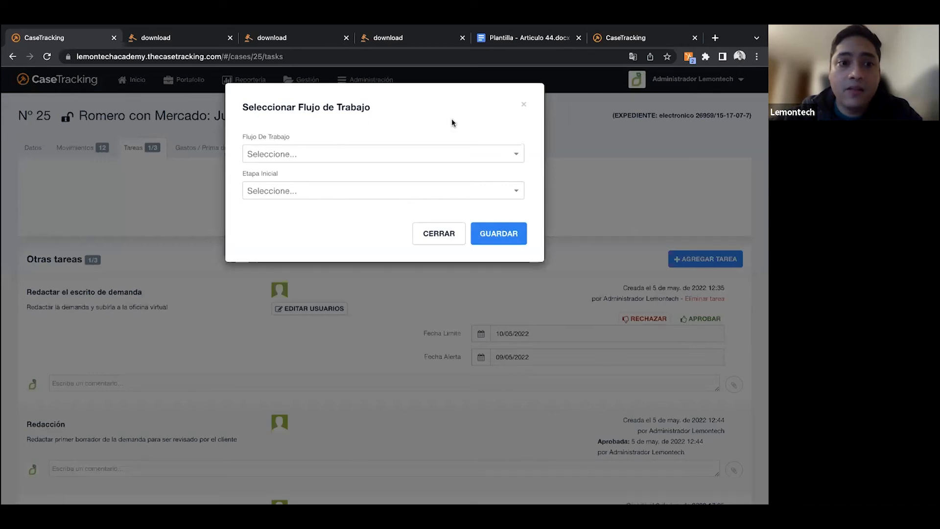
left_click(452, 157)
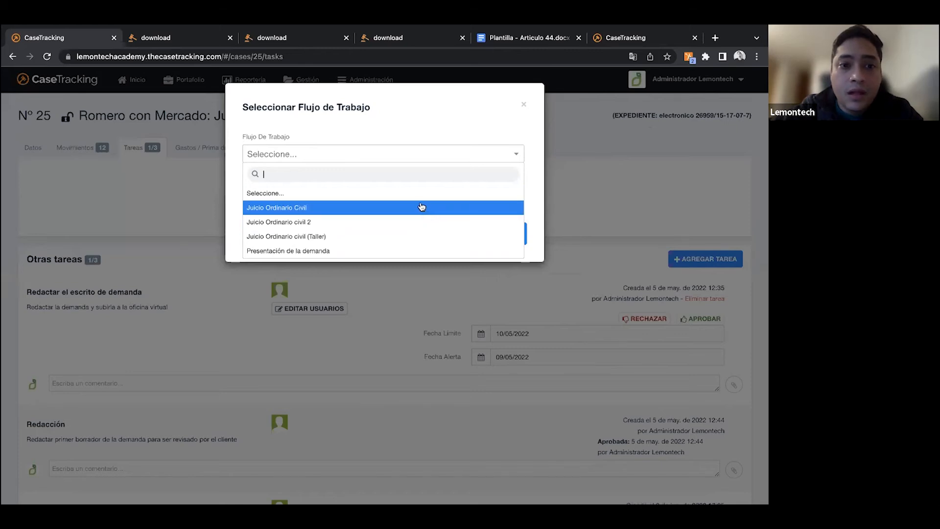
left_click(425, 209)
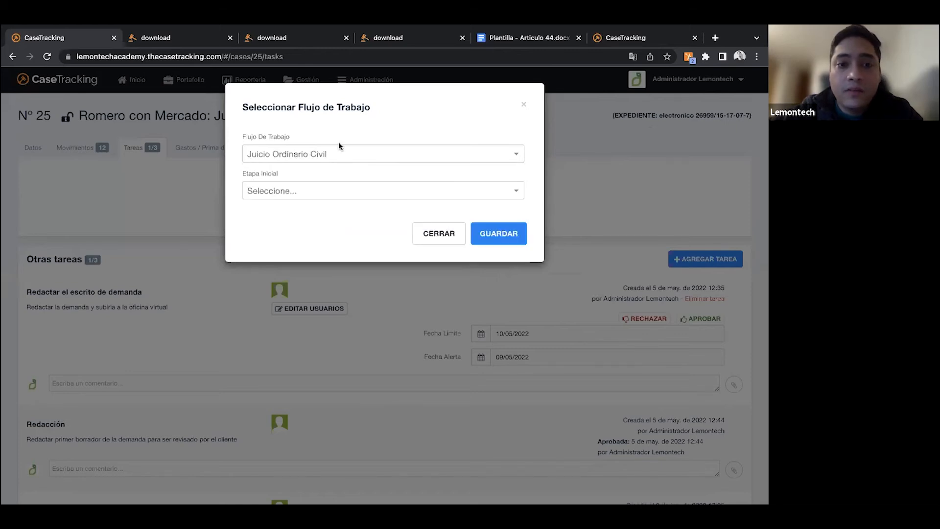
left_click(313, 192)
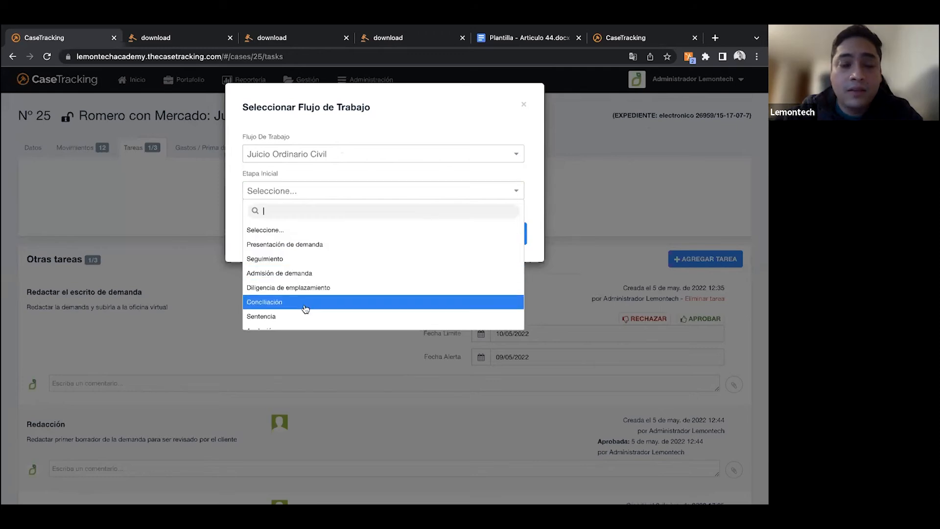
left_click(301, 246)
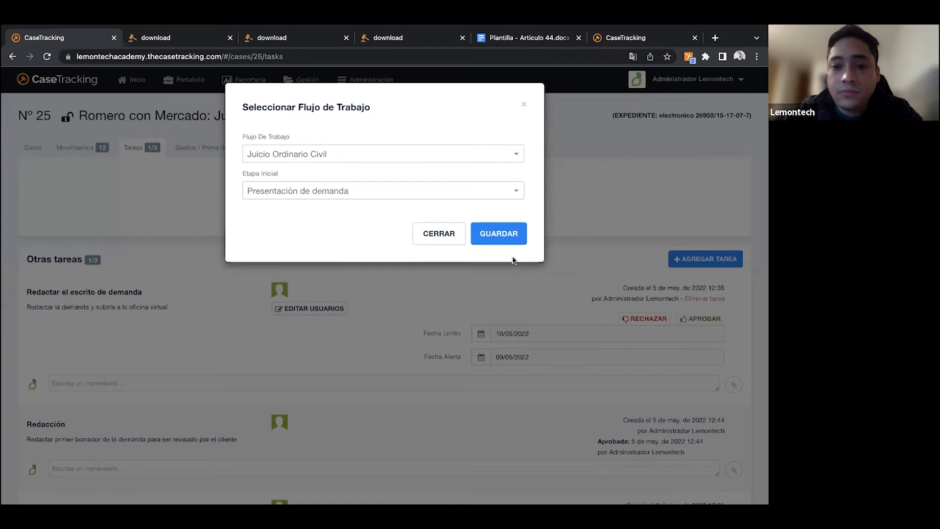
left_click(495, 232)
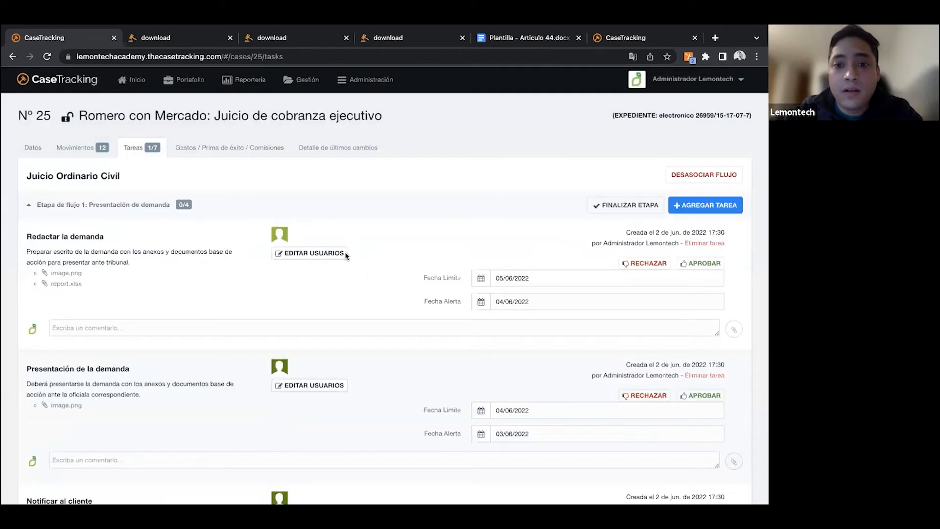
scroll(409, 271, "down", 5)
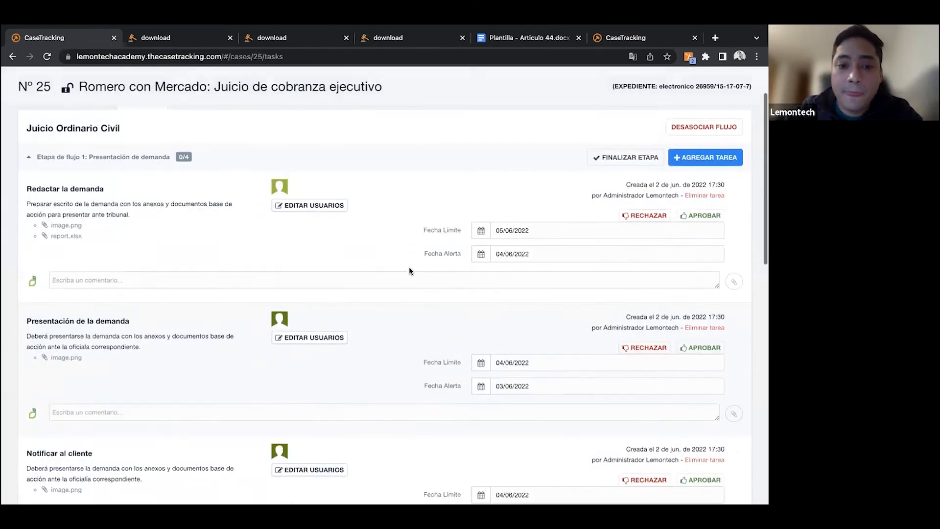
scroll(409, 268, "up", 5)
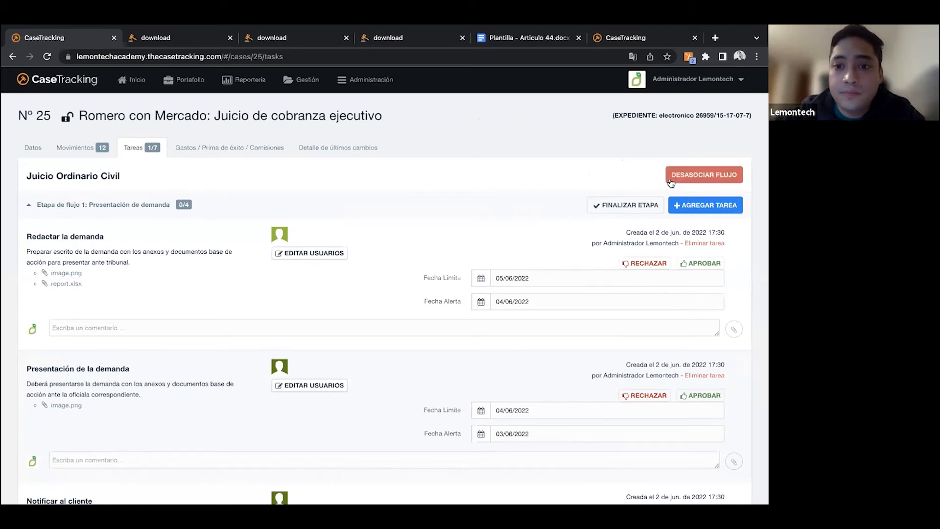
- Dissociate the "Juicio Ordinario Civil" workflow from the case, agreeing to delete its unfinished tasks without comments
left_click(690, 177)
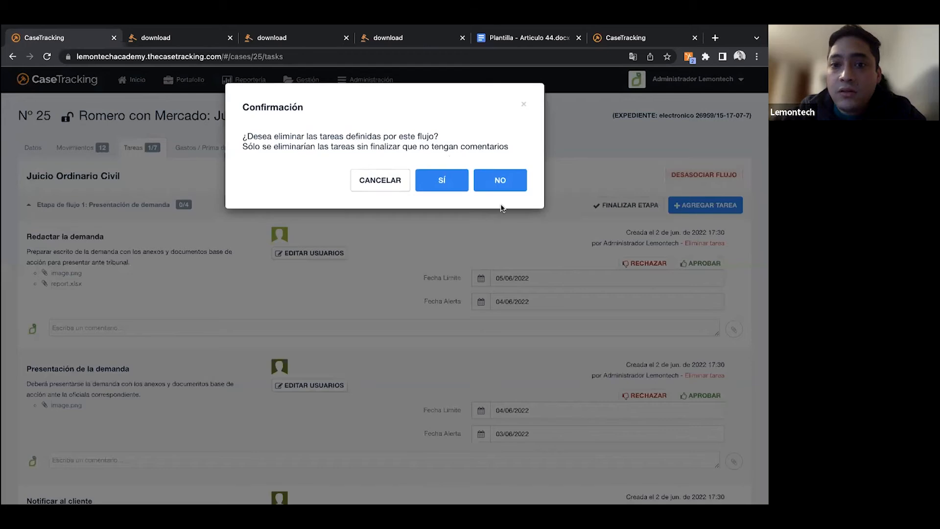
left_click(439, 184)
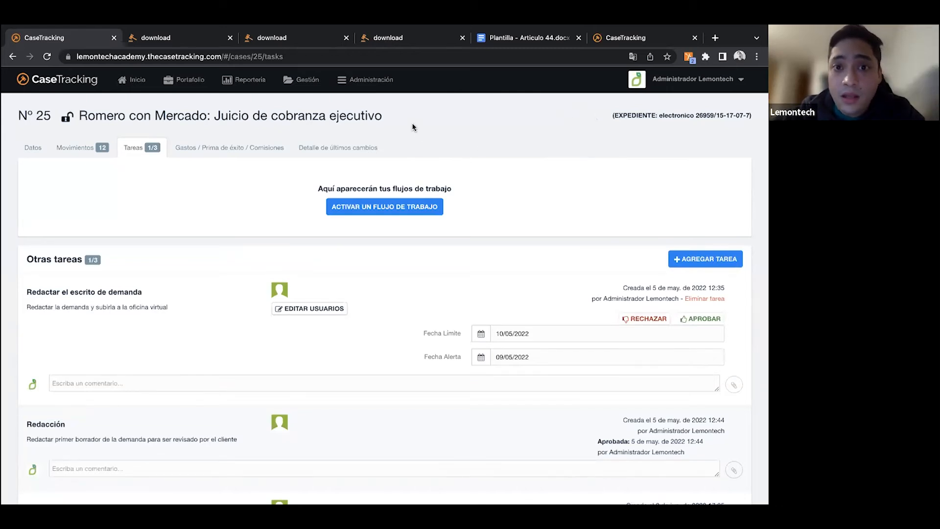
- Go to the workflow management page and create a new workflow named "Flujo para presentación de demanda"
left_click(397, 90)
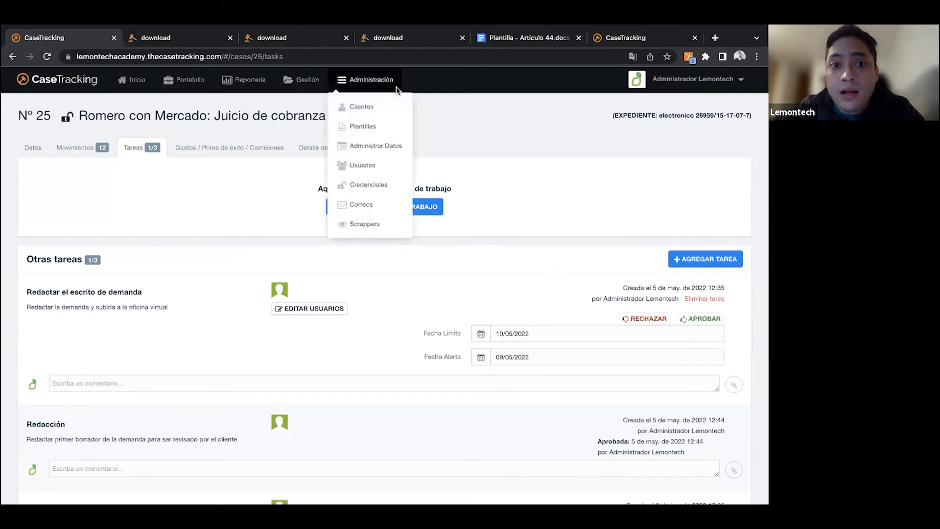
left_click(306, 87)
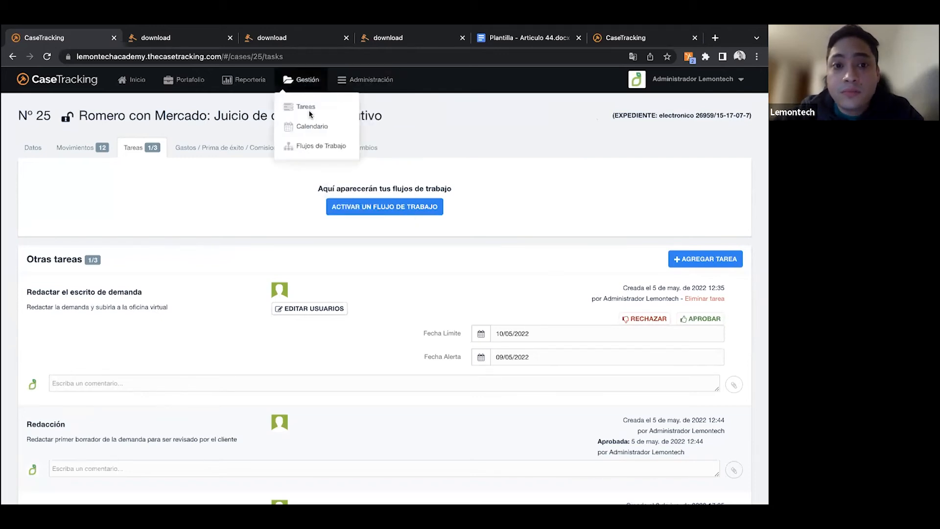
left_click(313, 145)
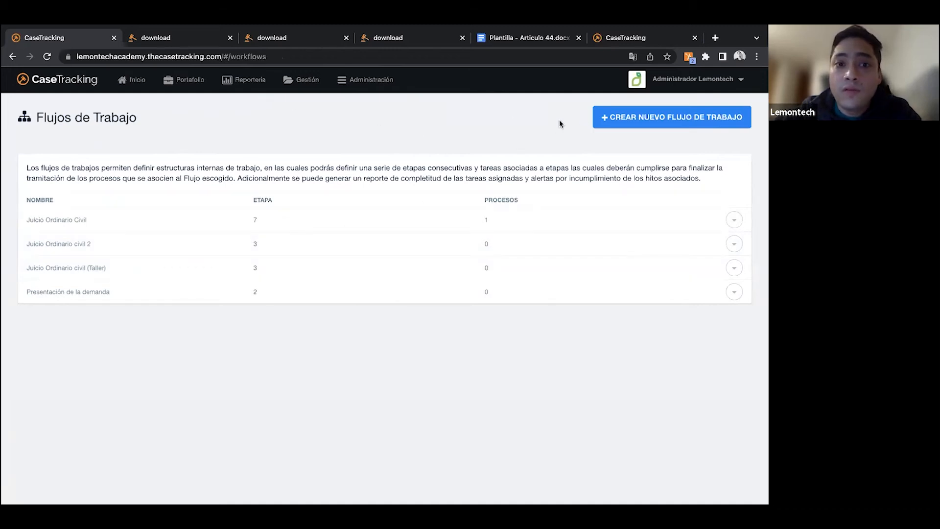
left_click(615, 119)
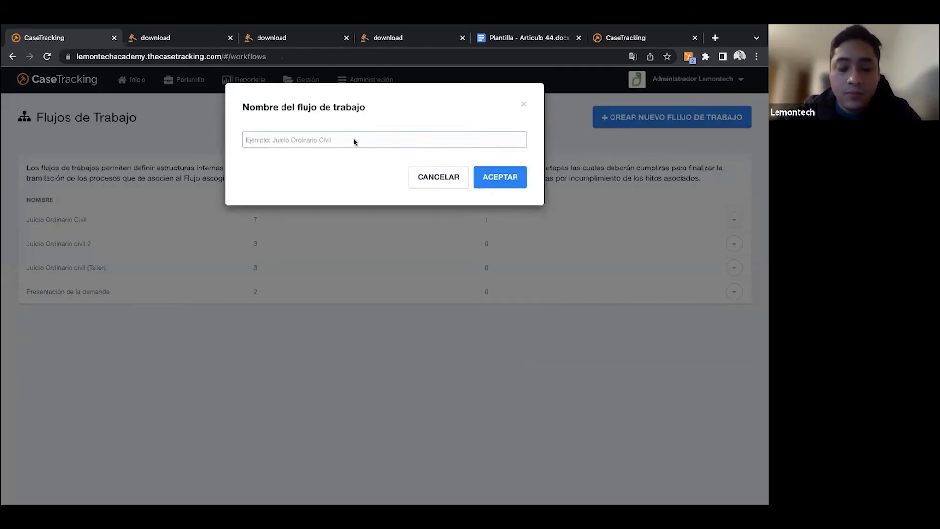
left_click(329, 139)
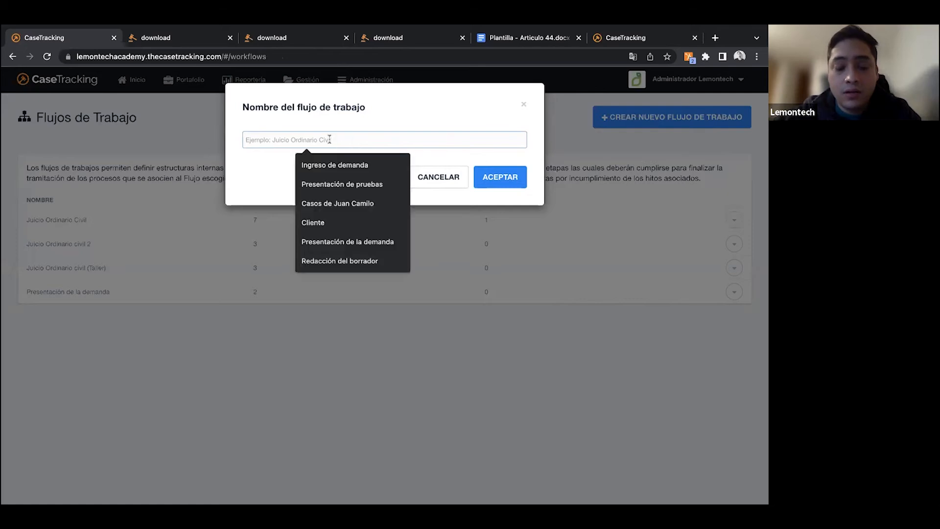
type("Flujo para presentación de demanda")
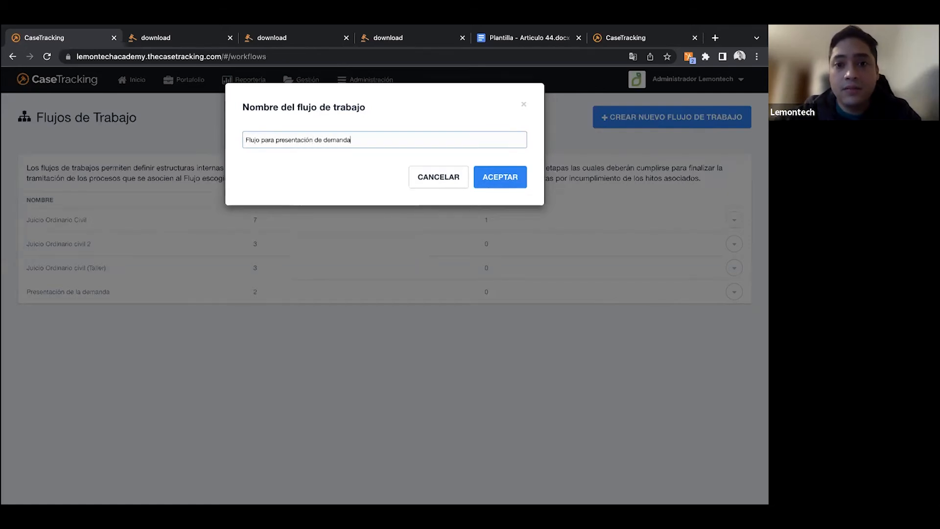
left_click(509, 175)
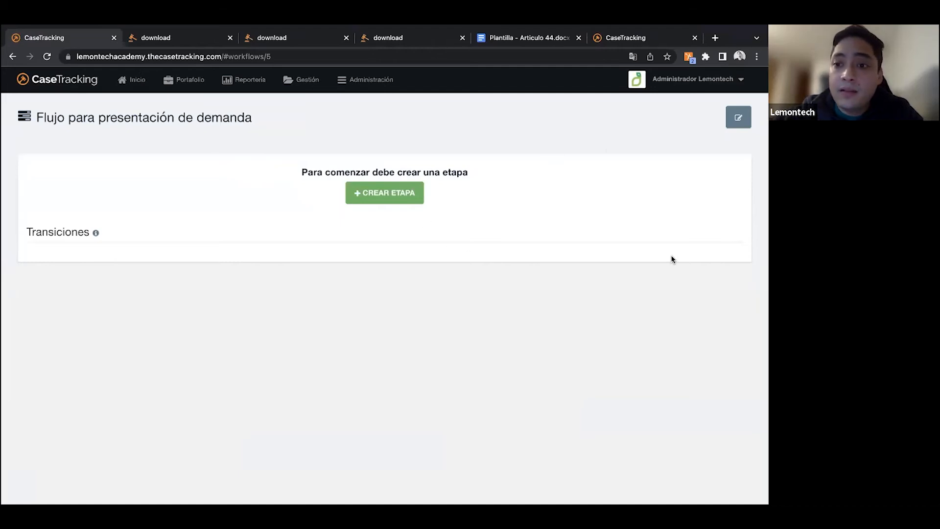
- Create the workflow's first stage with the name "Preparación del borrador"
left_click(380, 198)
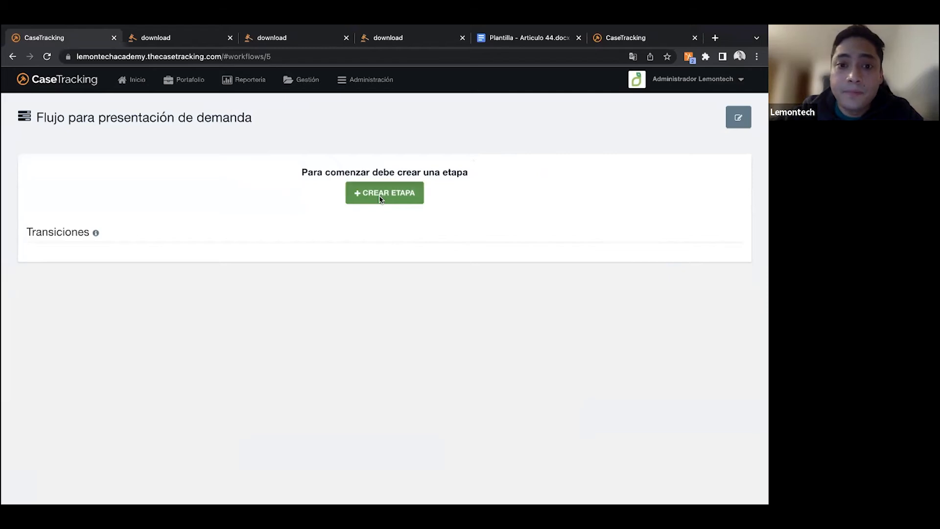
type("Escrito")
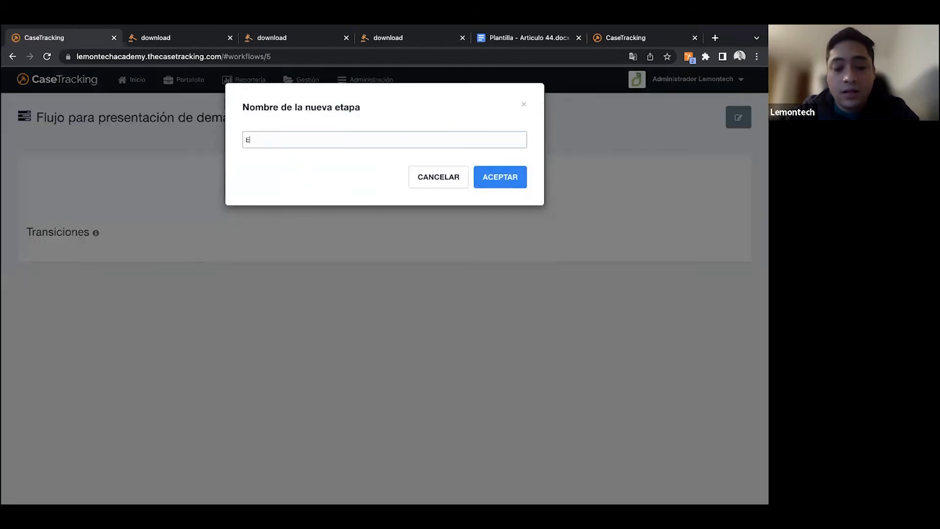
key("BackSpace")
key("BackSpace")
key("BackSpace")
key("BackSpace")
key("BackSpace")
key("BackSpace")
key("BackSpace")
key("BackSpace")
type("Preparación del borrador")
left_click(484, 176)
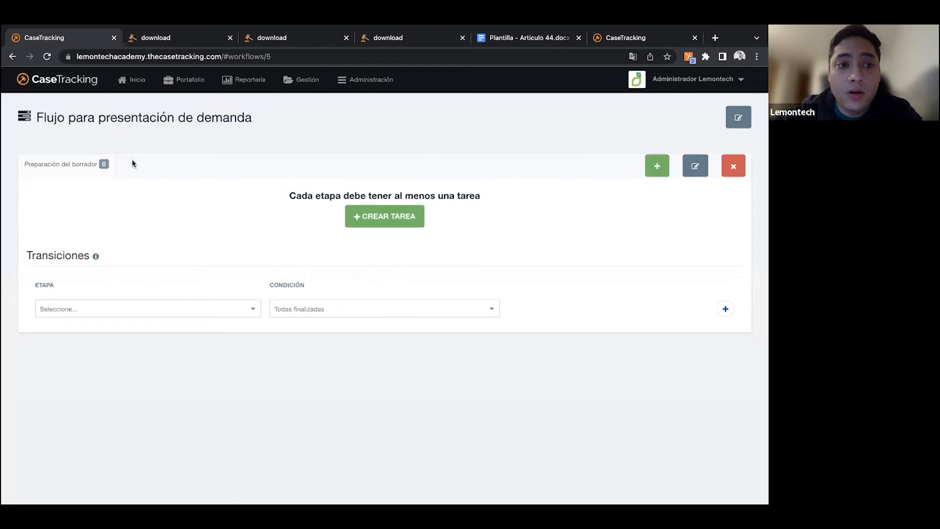
- Add a second stage named "Presentar demanda" to the workflow
left_click(657, 166)
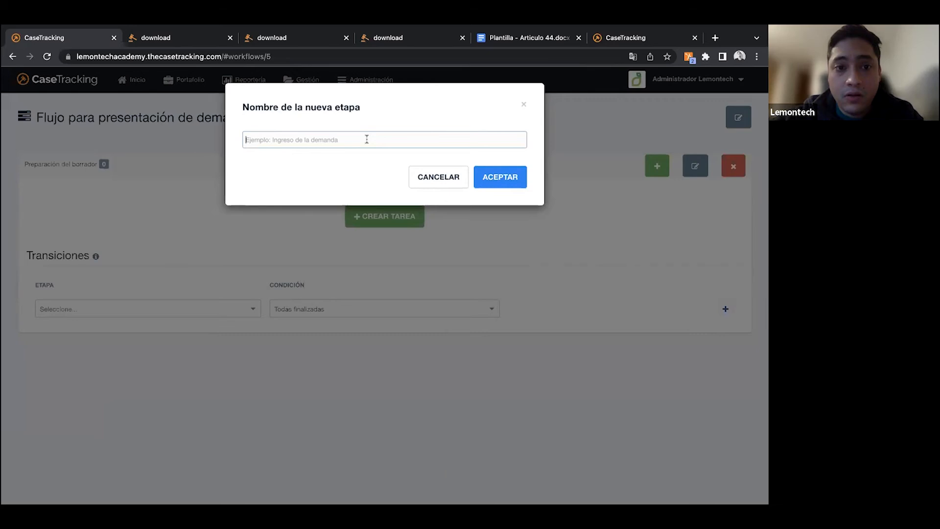
type("S")
key("BackSpace")
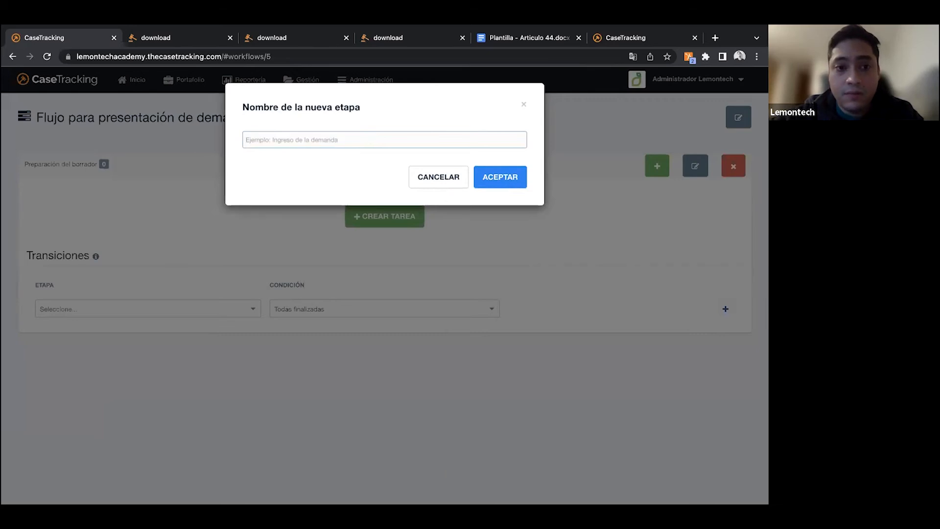
type("Presentar borrado")
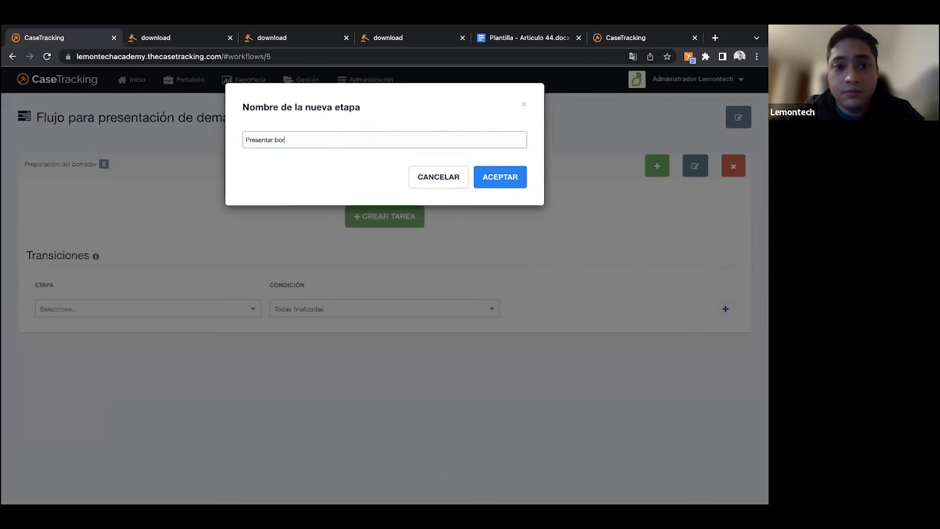
key("BackSpace")
key("BackSpace")
key("BackSpace")
key("BackSpace")
key("BackSpace")
key("BackSpace")
type("demanda")
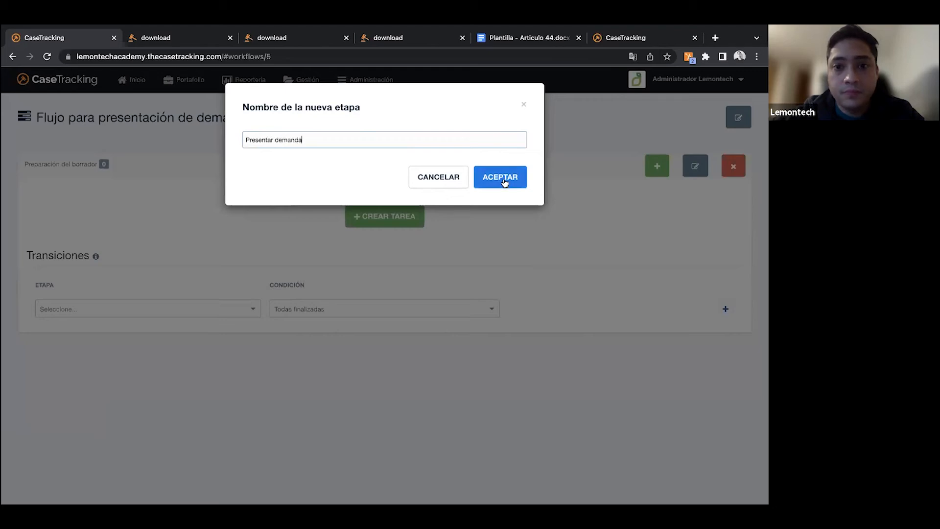
left_click(504, 182)
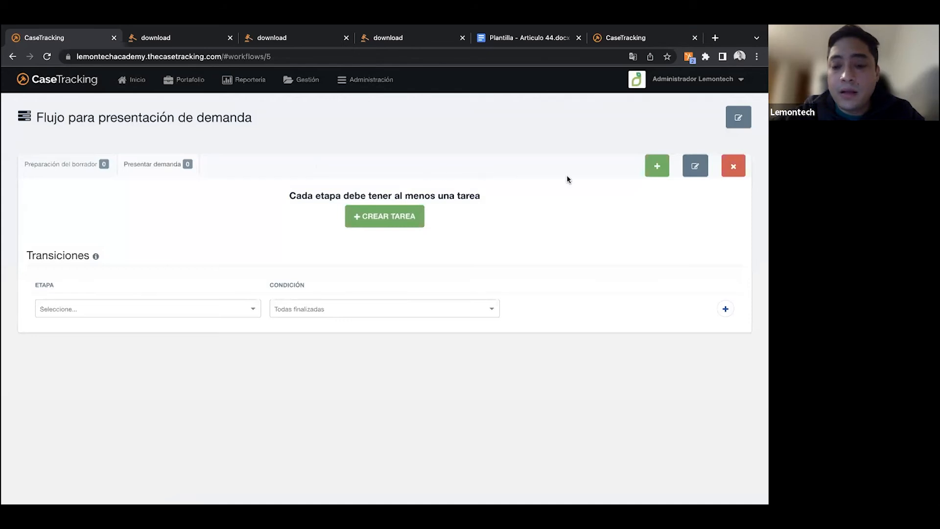
- Add a third stage named "Admisión" to the workflow
left_click(657, 169)
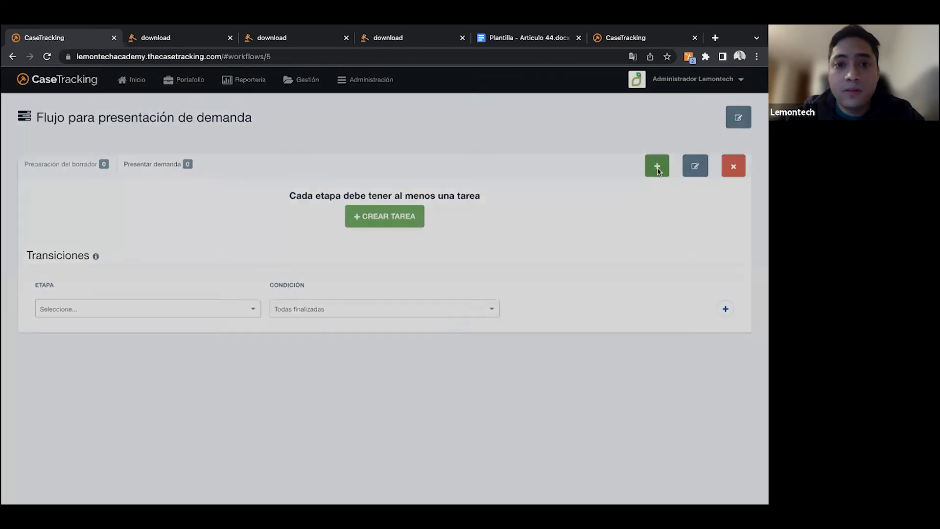
type("Confirmación")
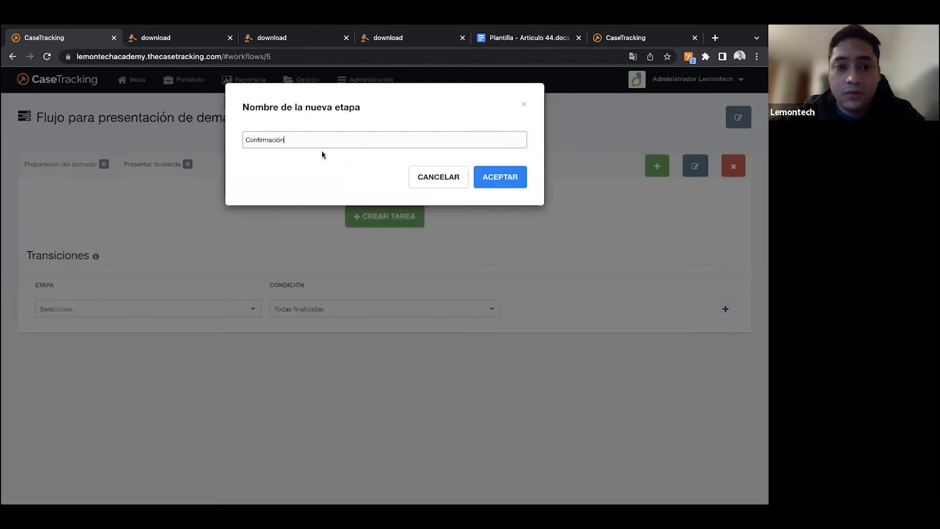
double_click(296, 140)
type("Admisión")
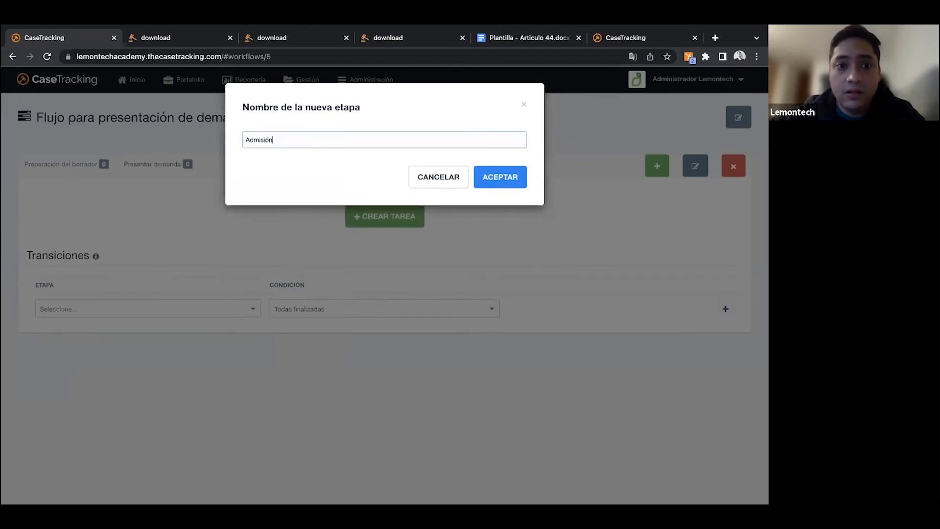
left_click(493, 182)
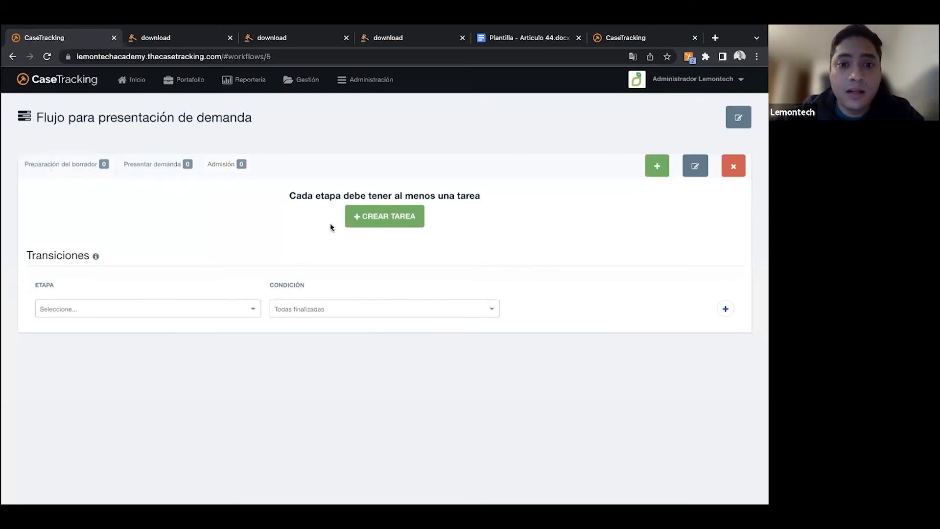
- Start a new task in the workflow stage and name it "Redactar borrador"
left_click(376, 222)
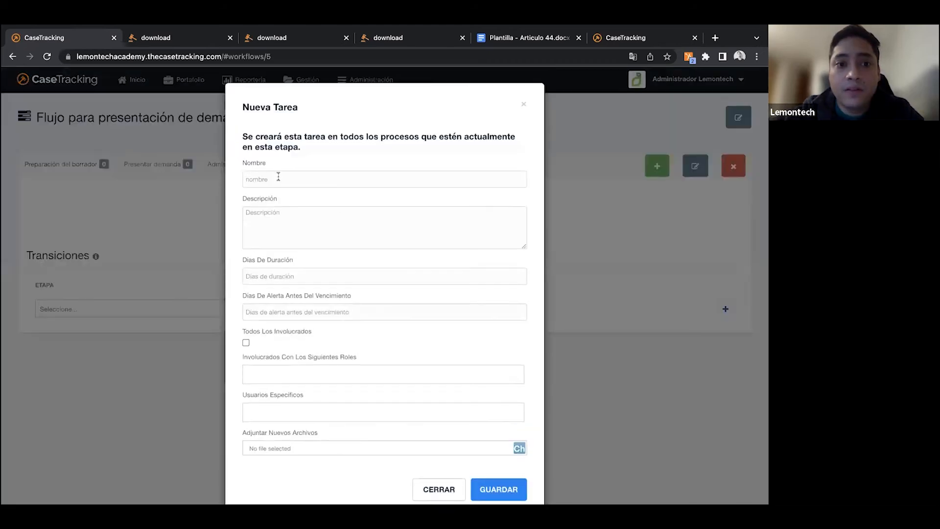
left_click(279, 177)
left_click(236, 197)
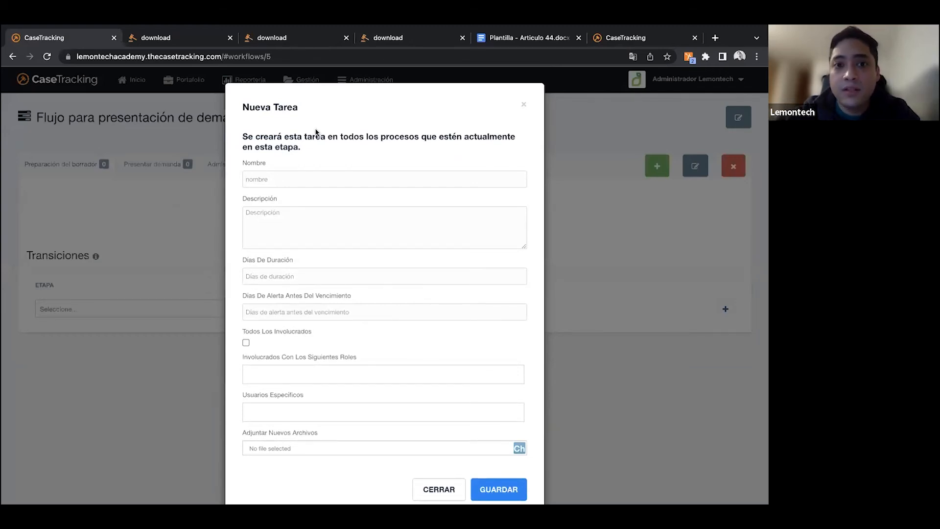
left_click(326, 182)
type("Pre")
key("BackSpace")
key("BackSpace")
key("BackSpace")
type("Redactar ")
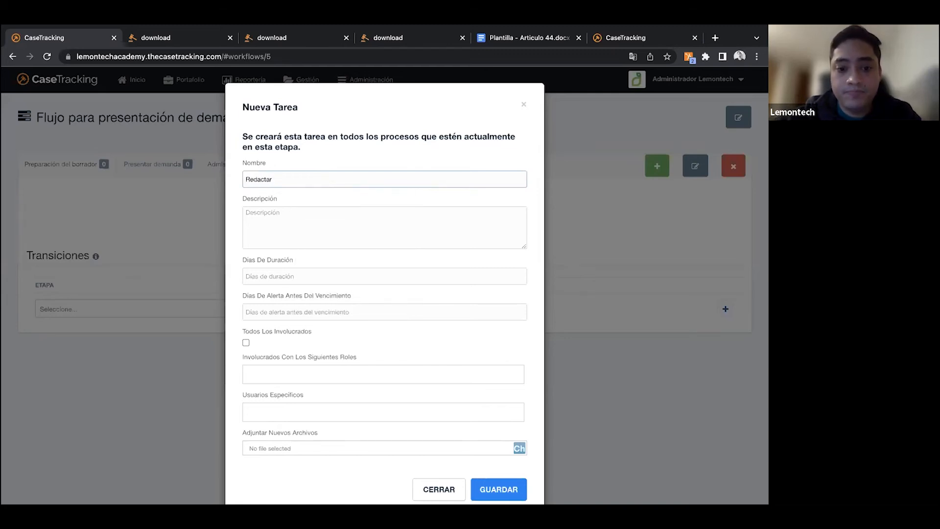
type("borrador")
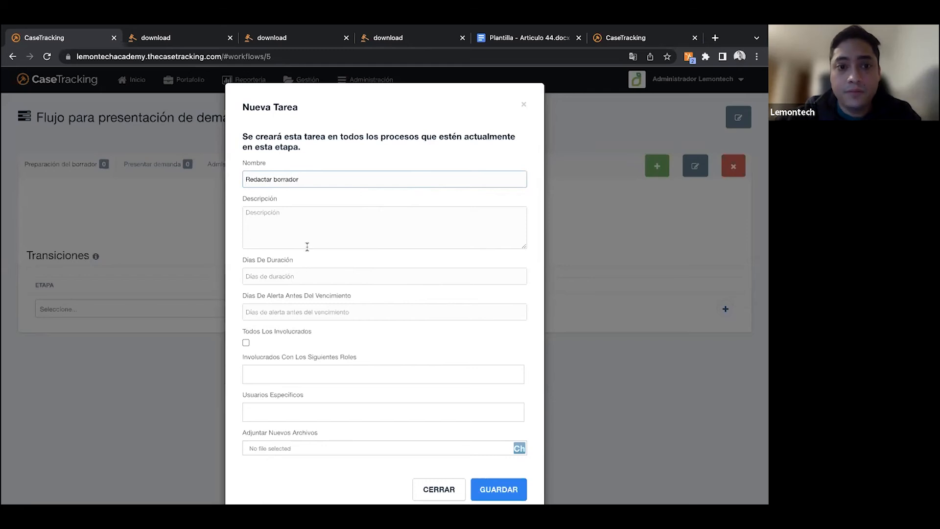
- Give the new task the description "Redactar el borrador de la demanda y presentar al socio para correcciones"
left_click(302, 229)
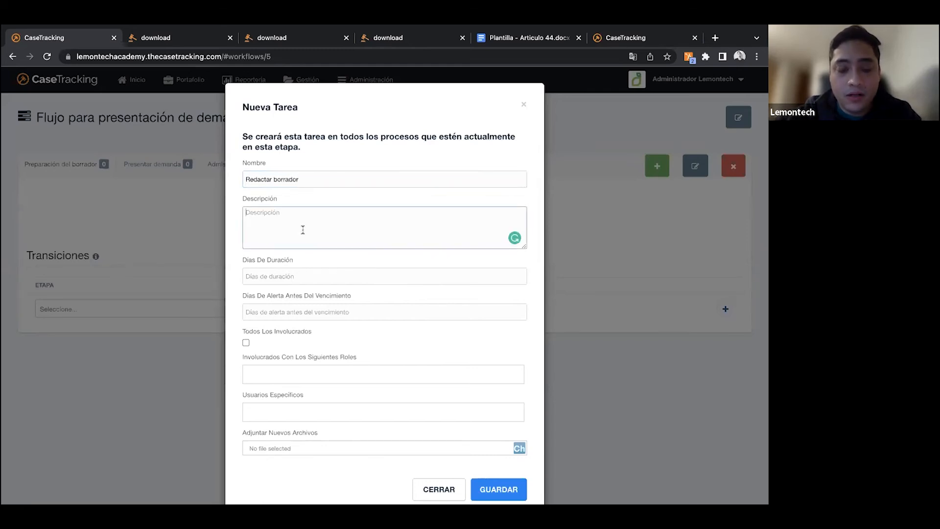
type("Redactar el borrador de la demanda previ")
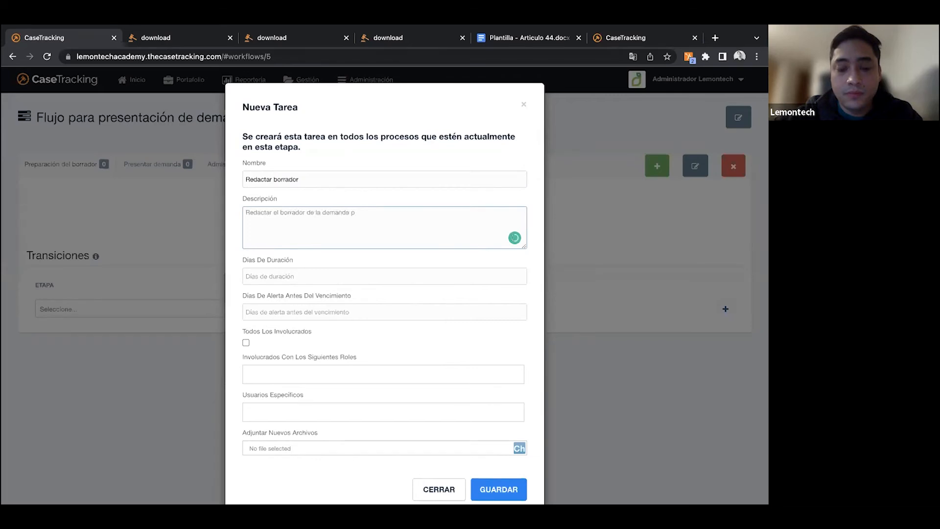
key("BackSpace")
key("BackSpace")
key("BackSpace")
key("BackSpace")
key("BackSpace")
type("y")
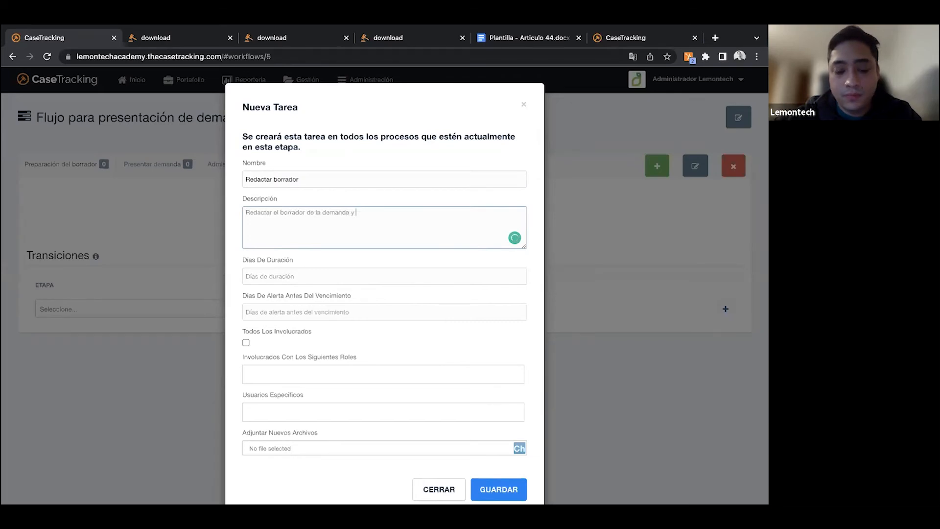
type(" prese")
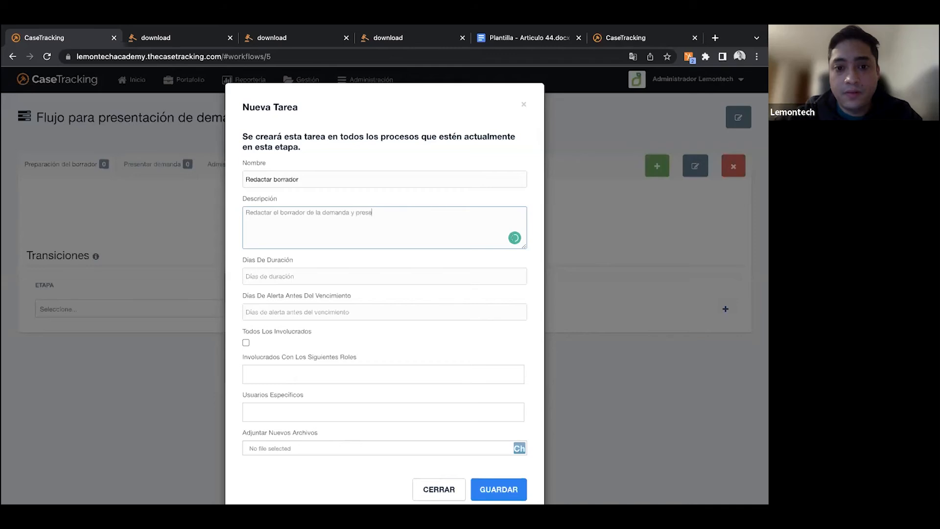
type("ntar al ")
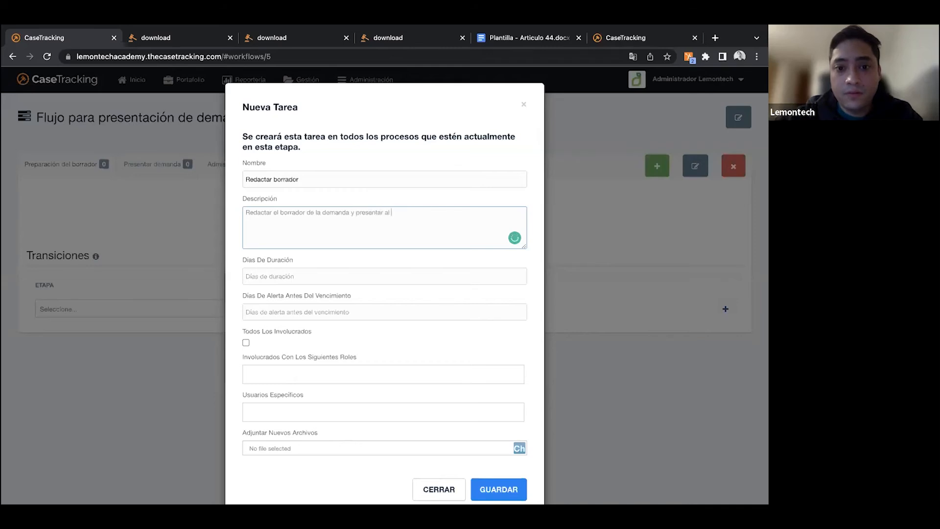
type("socio para co")
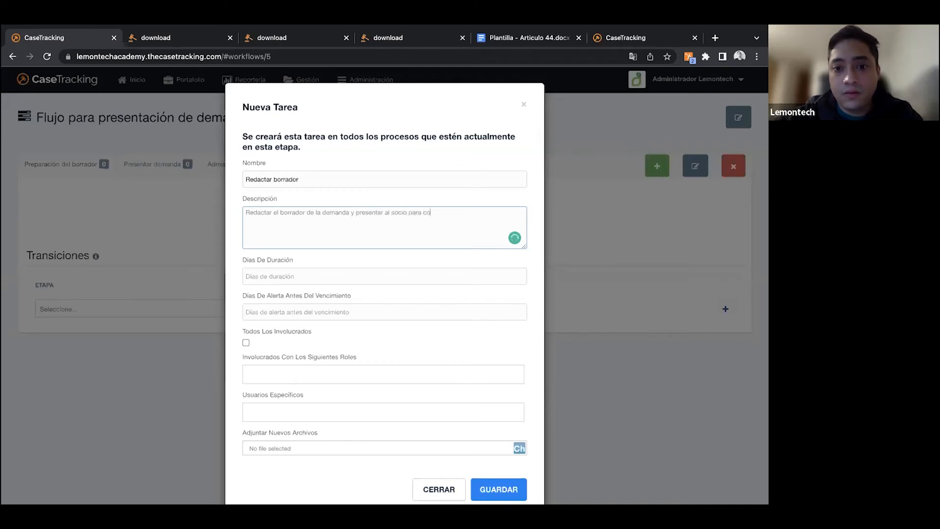
type("rrecciones")
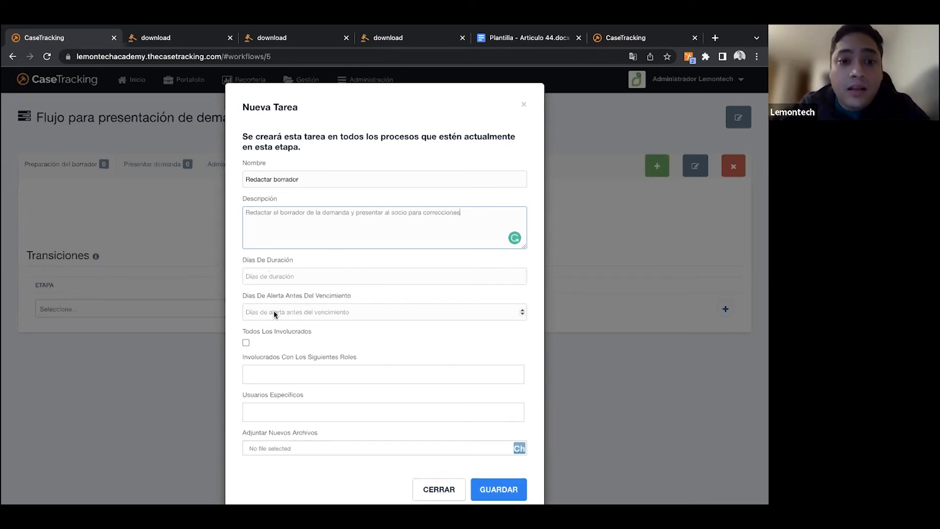
- Set the task's duration to 2 days and its alert to 1 day before the due date
left_click(262, 277)
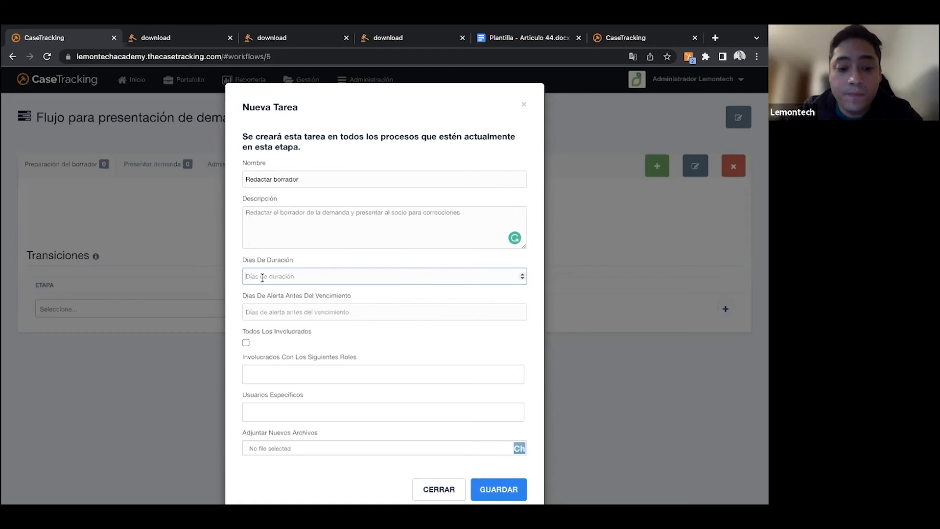
type("2")
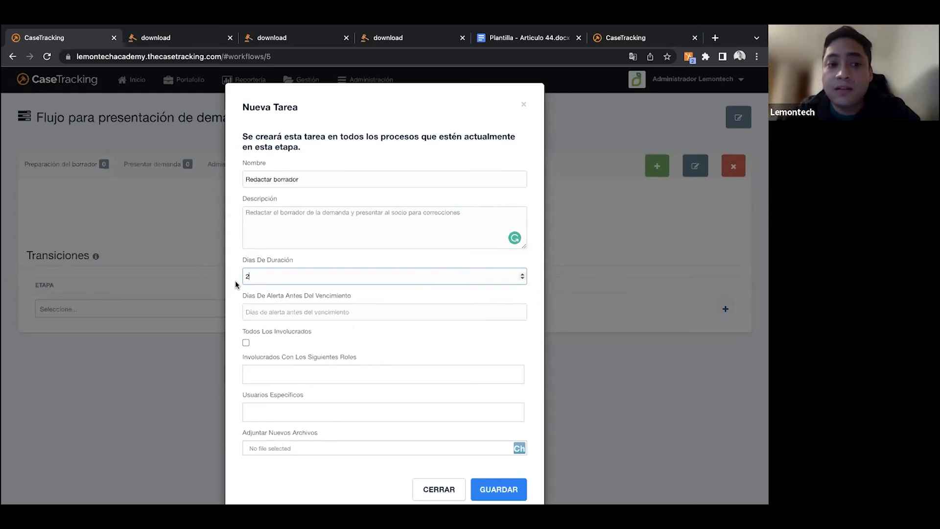
left_click(267, 315)
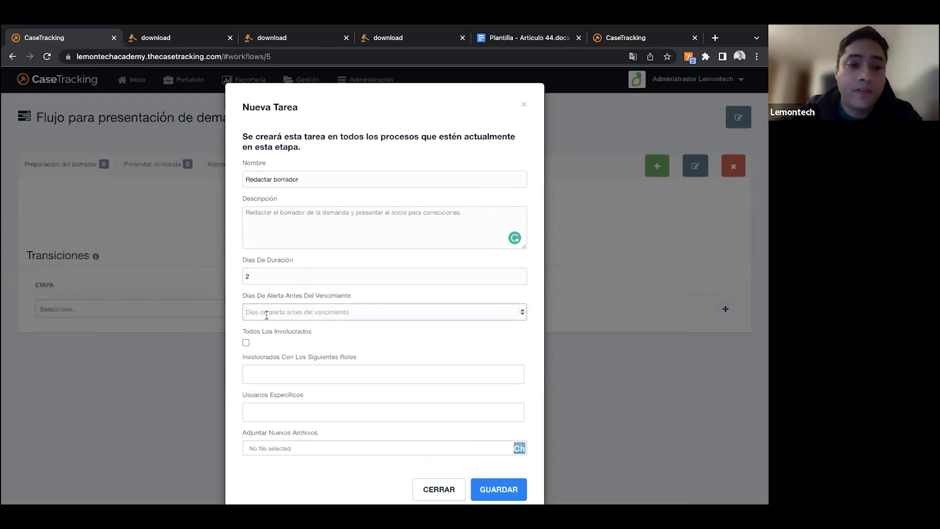
type("1")
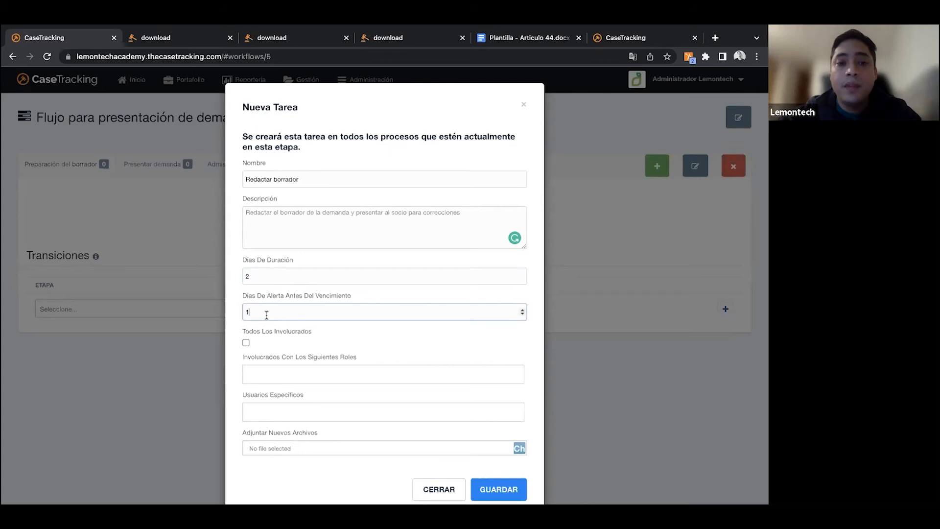
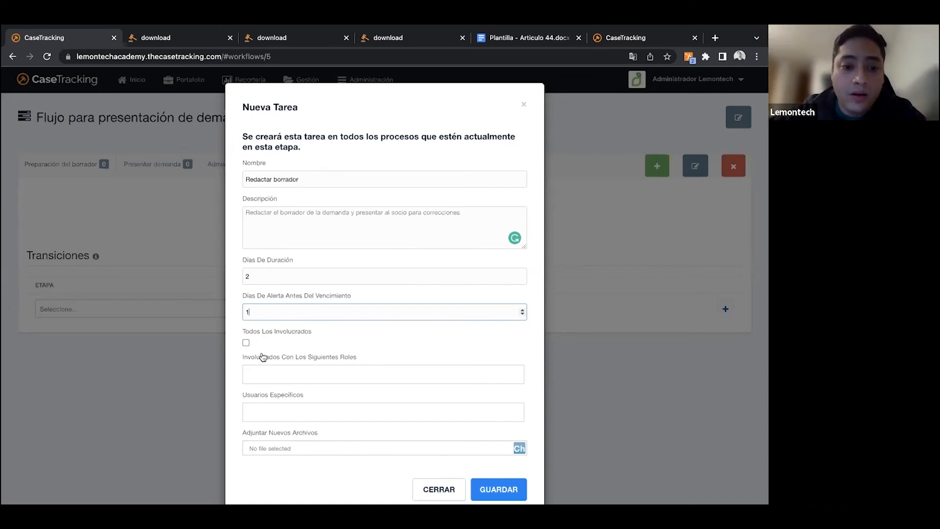
- Assign the "Redactar borrador" task to those involved with the "Encargado" role and save it
scroll(263, 358, "down", 1)
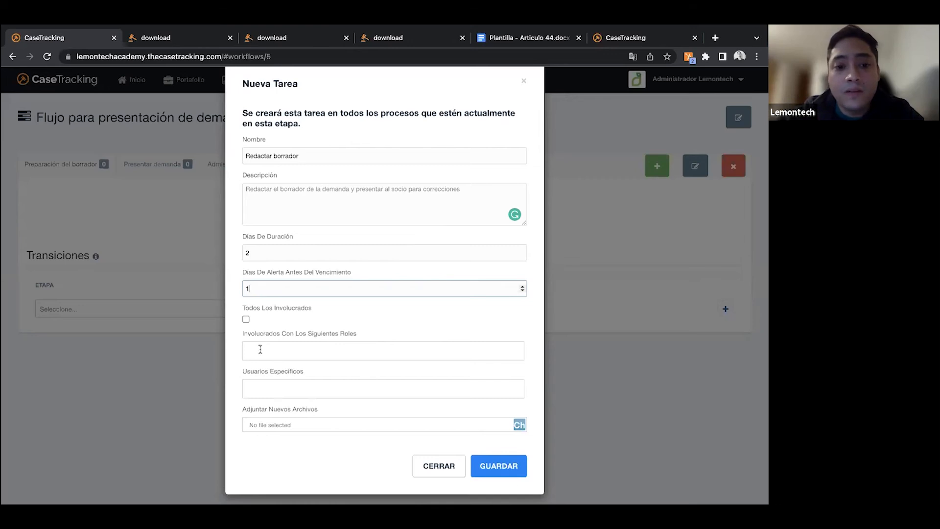
left_click(261, 351)
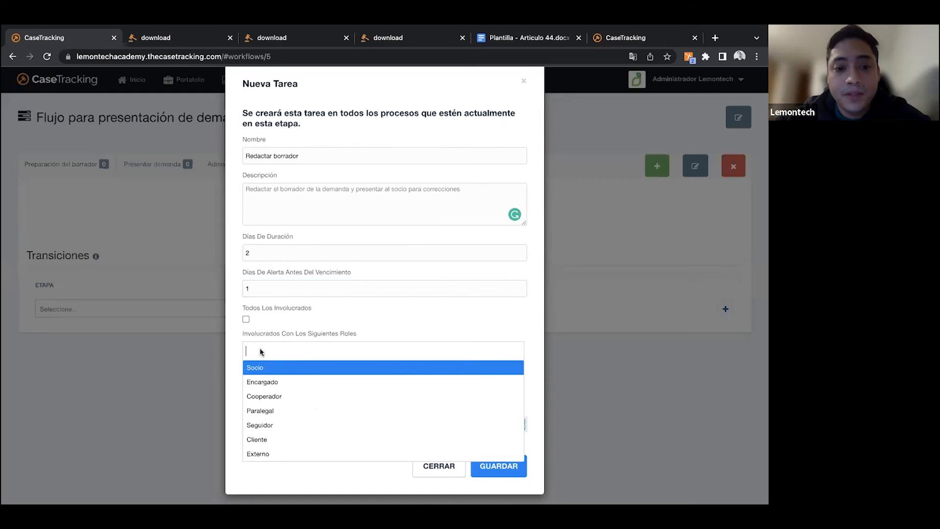
left_click(268, 388)
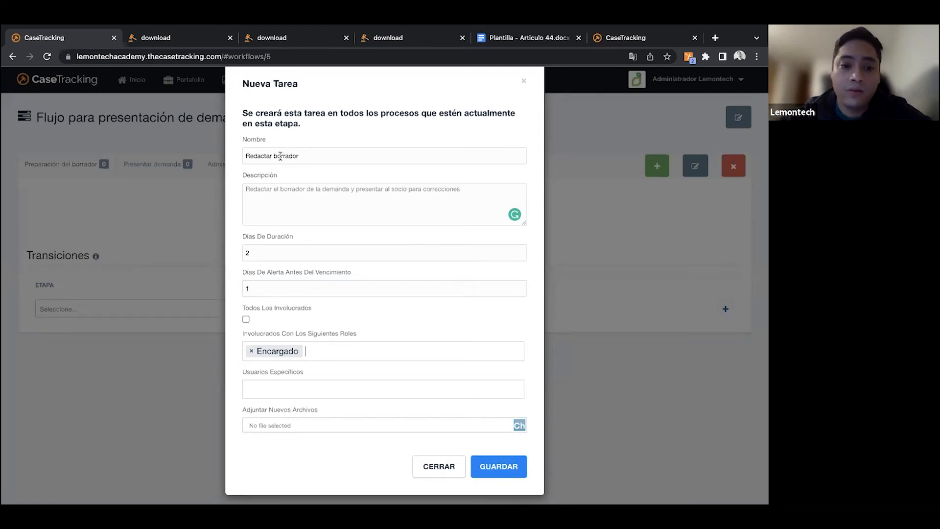
left_click(272, 388)
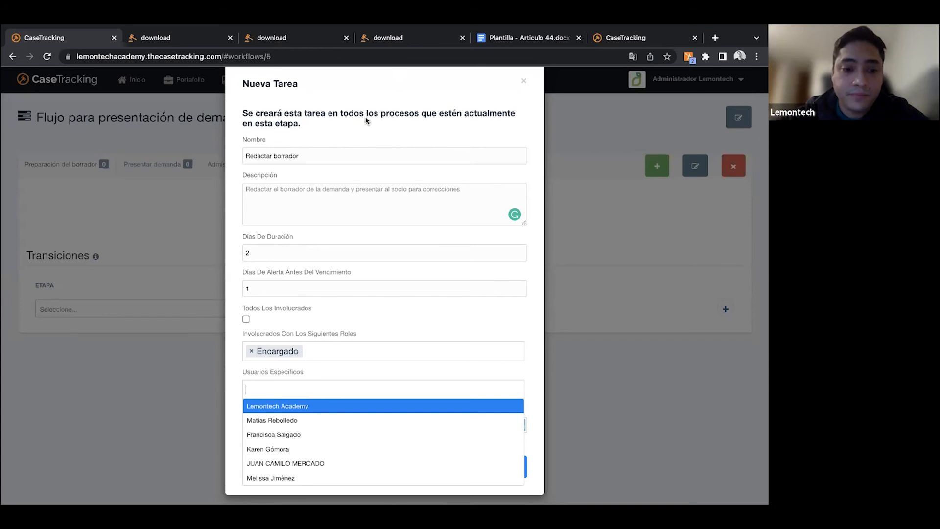
left_click(233, 374)
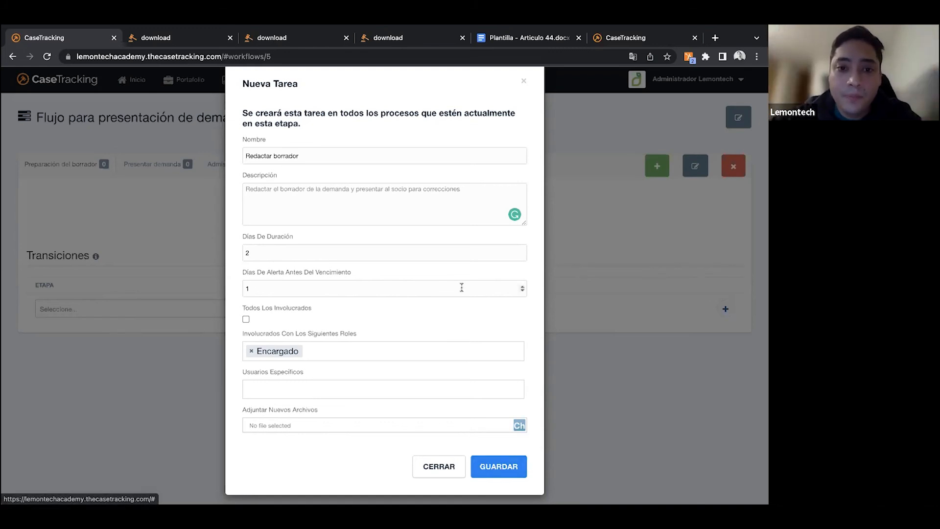
left_click(498, 469)
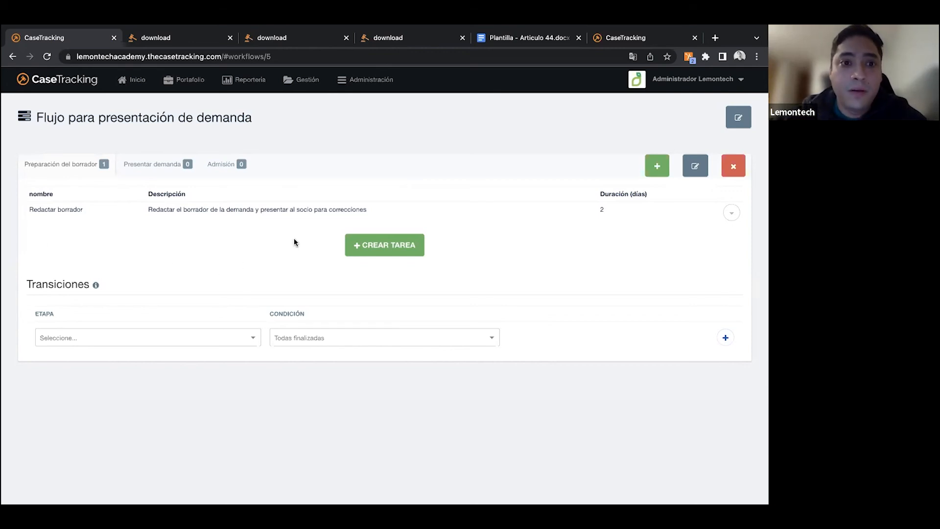
mouse_move(359, 69)
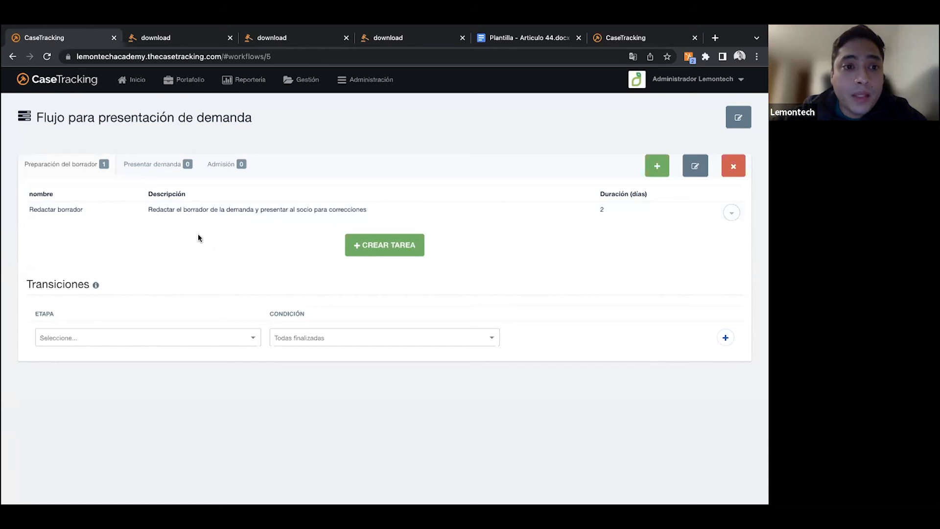
left_click(154, 165)
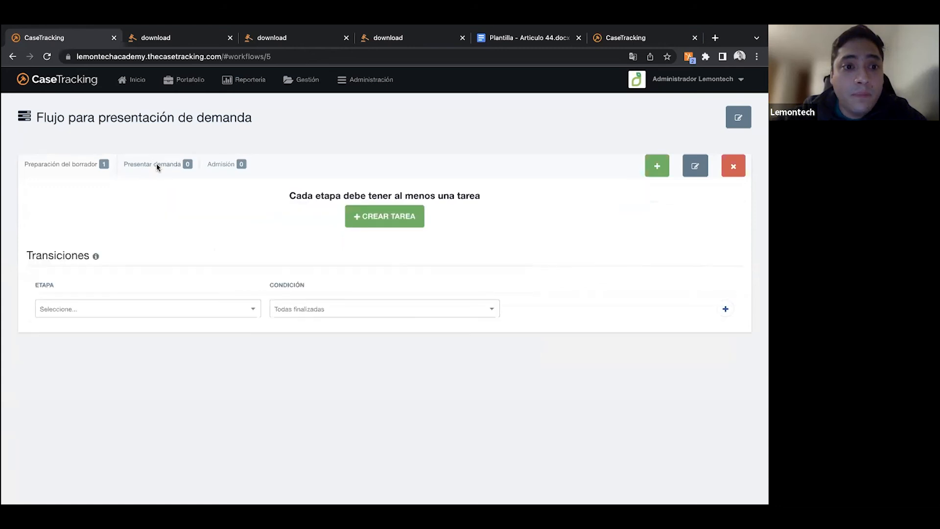
left_click(397, 219)
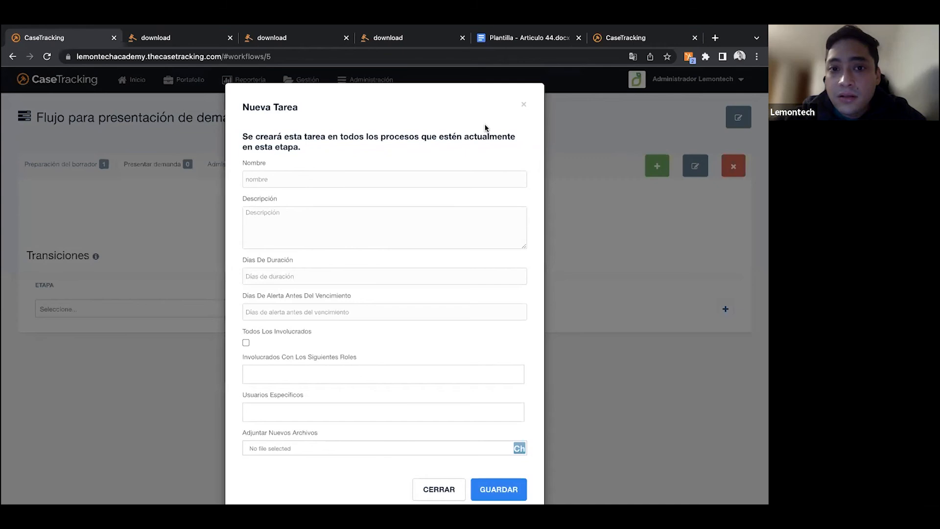
left_click(523, 104)
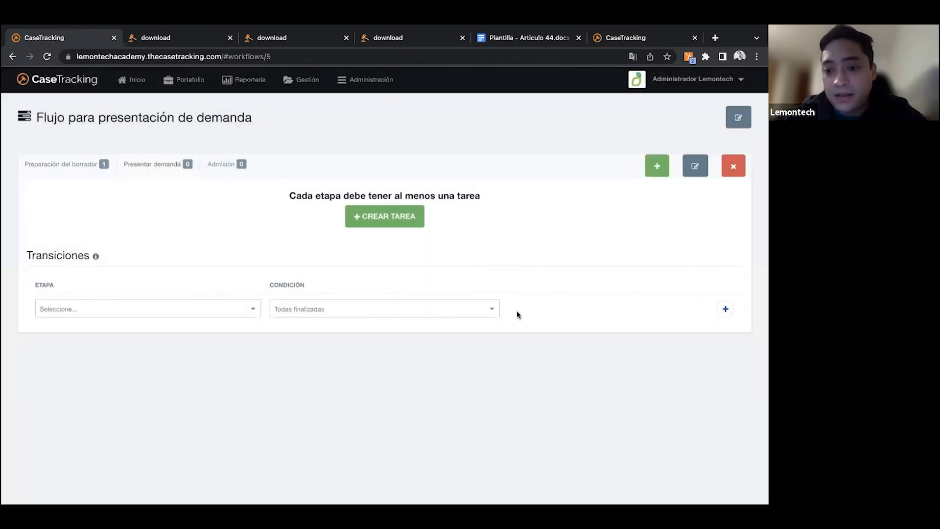
- Start a second task in the "Preparación del borrador" stage and name it "Reunir antecedentes"
left_click(97, 170)
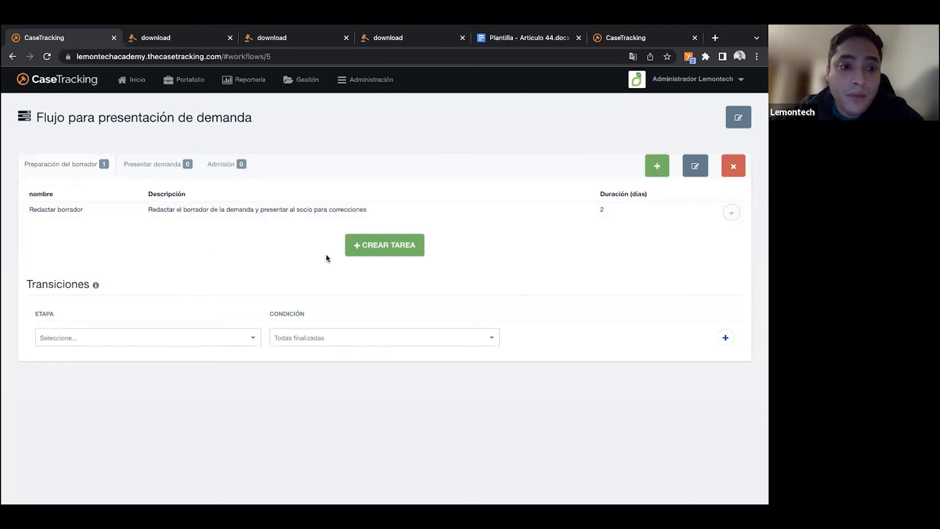
left_click(374, 250)
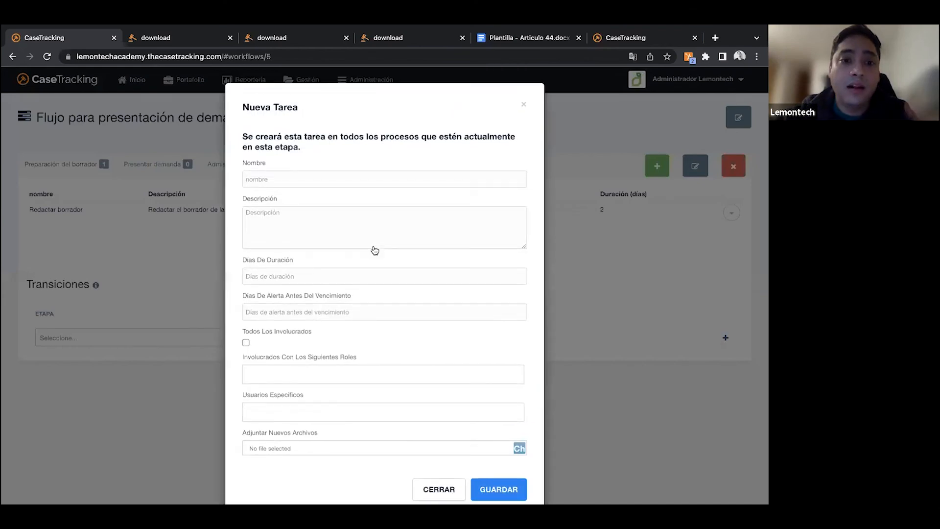
left_click(279, 175)
type("Re")
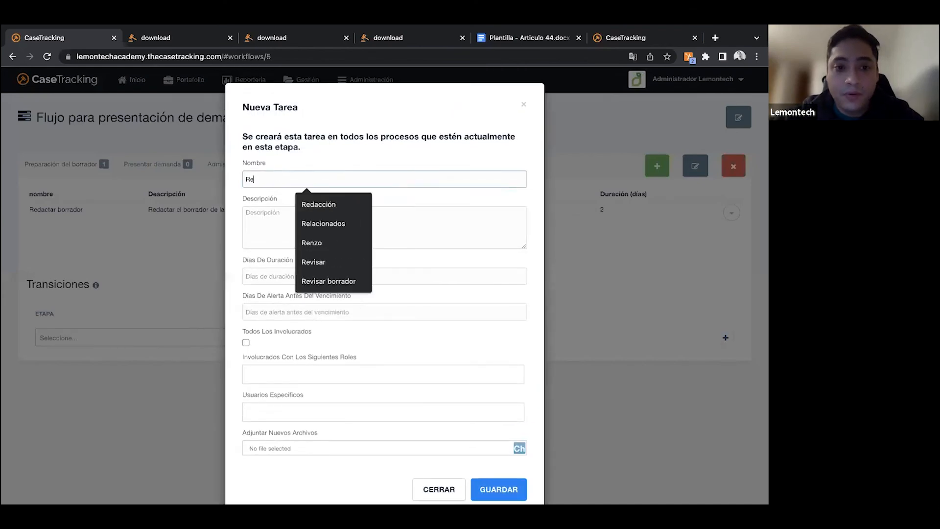
type("unir antecedentes")
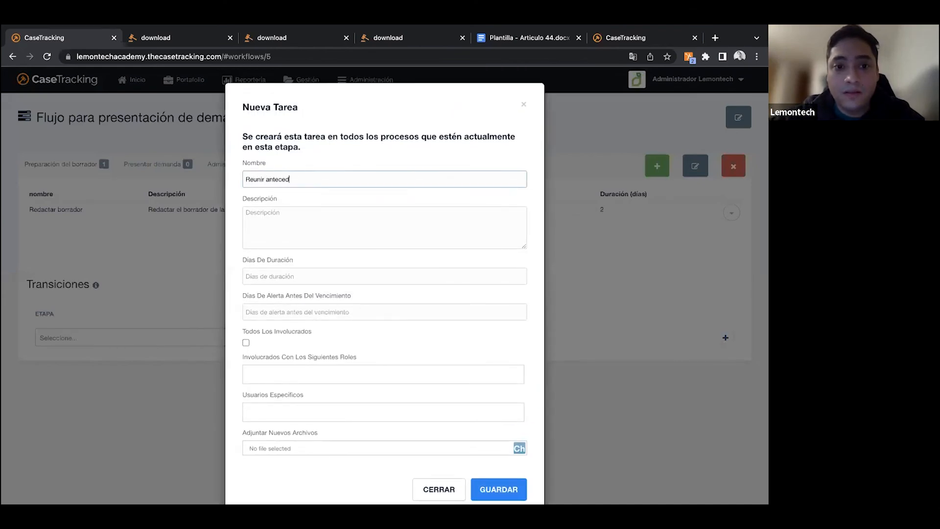
- Give the new task the description "Solicitar al cliente todos los documentos para presentar junto a la demanda"
left_click(269, 222)
type("Solo")
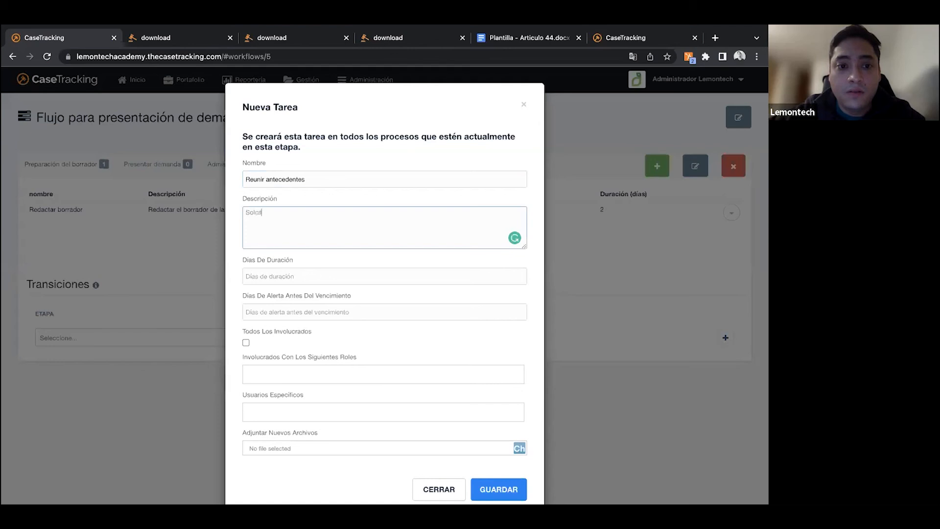
type("icitar al ")
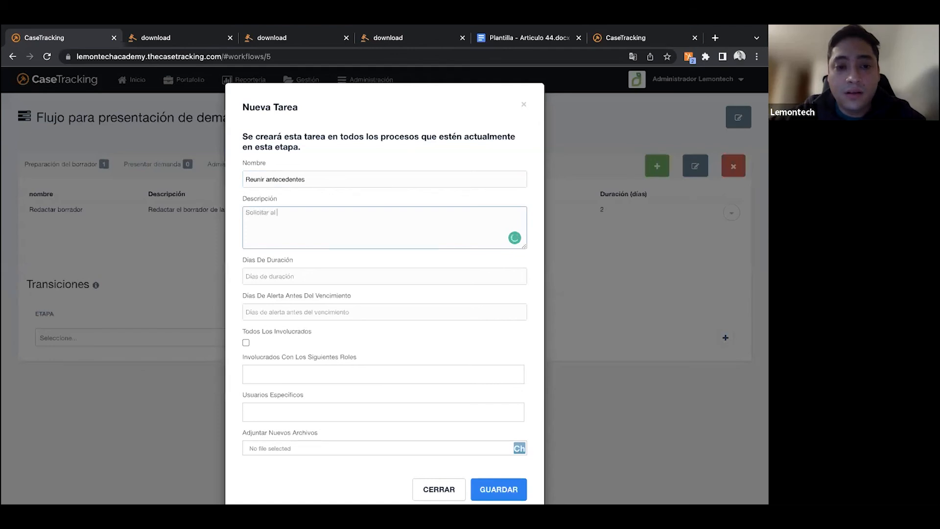
type("cliente todos los documentos para presentar ")
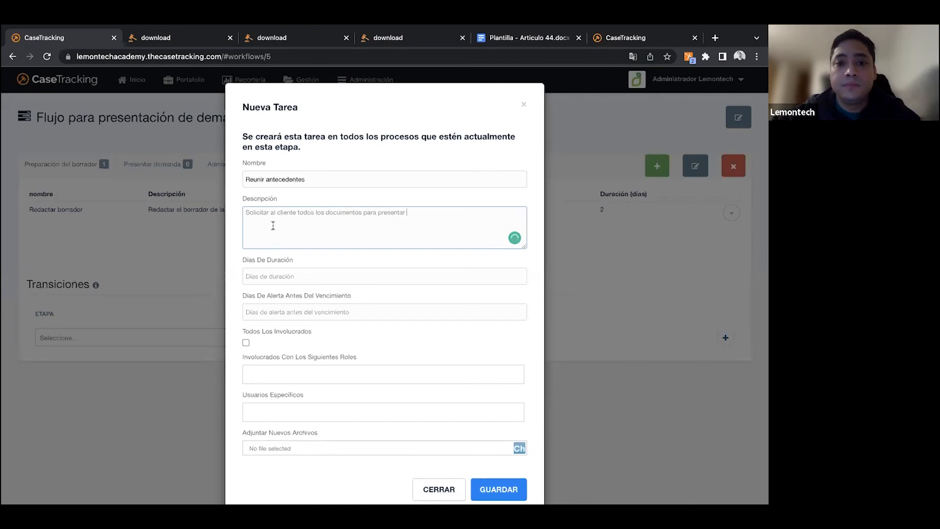
type("junto a la demanda")
- Set the "Reunir antecedentes" task's duration to 3 days, assign it to the "Paralegal" role and save it
left_click(297, 276)
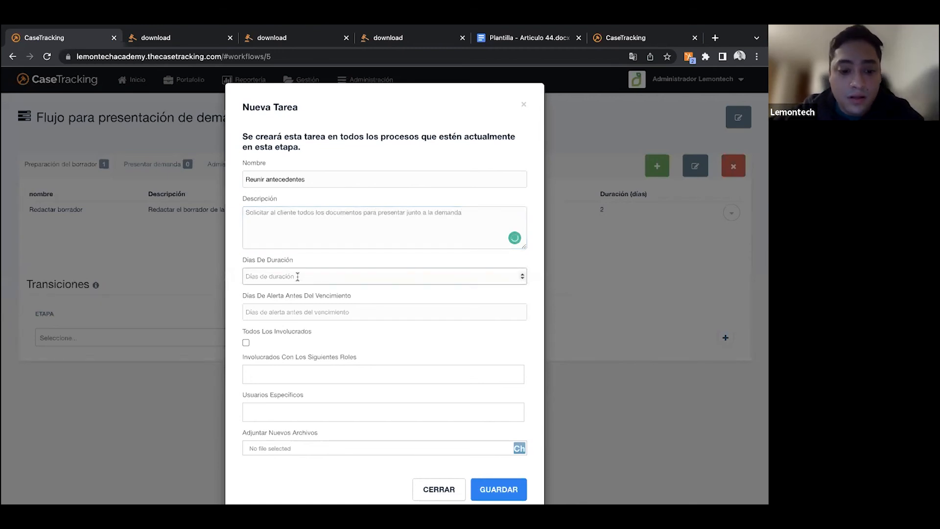
type("3")
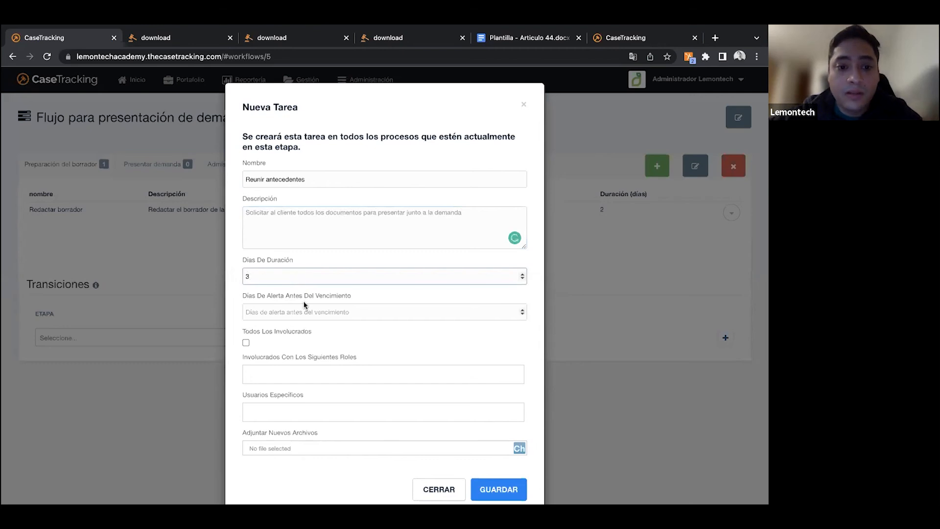
left_click(307, 375)
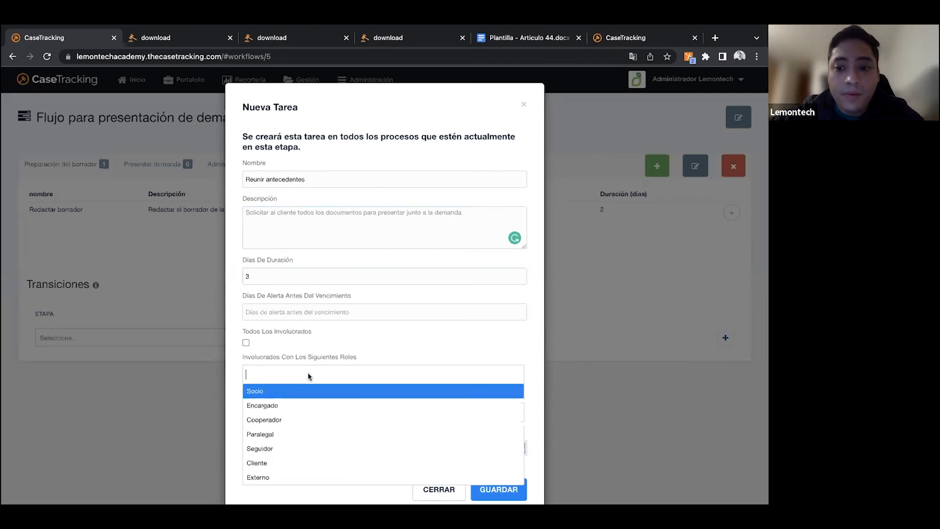
left_click(311, 437)
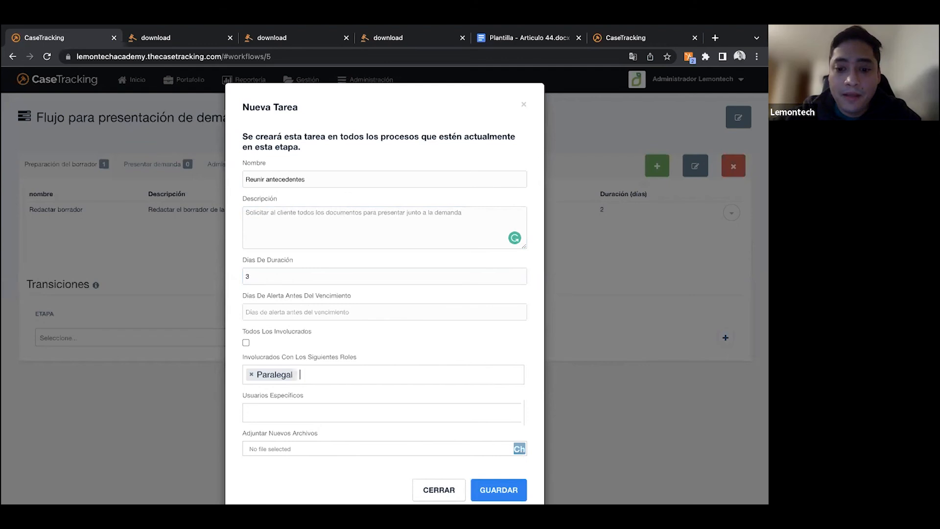
left_click(502, 491)
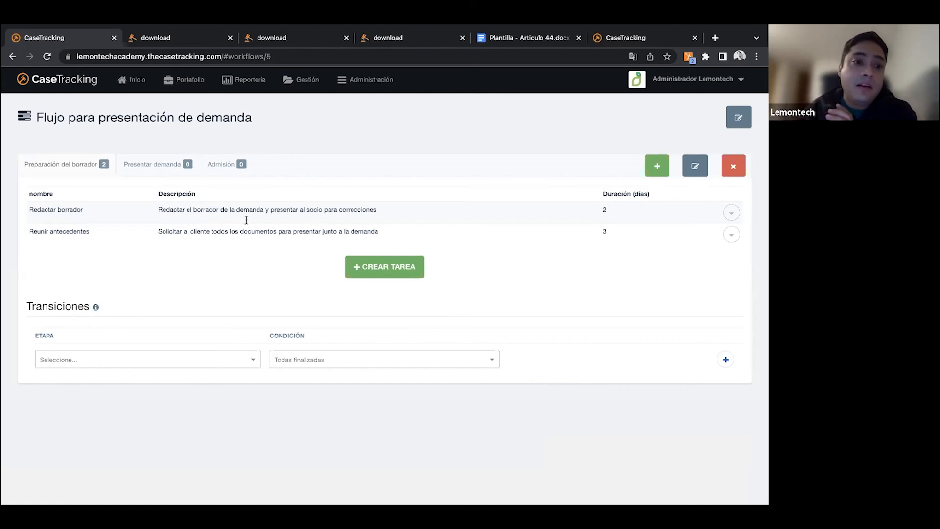
- Start a new task in the "Presentar demanda" stage and name it "Subir demanda"
left_click(145, 162)
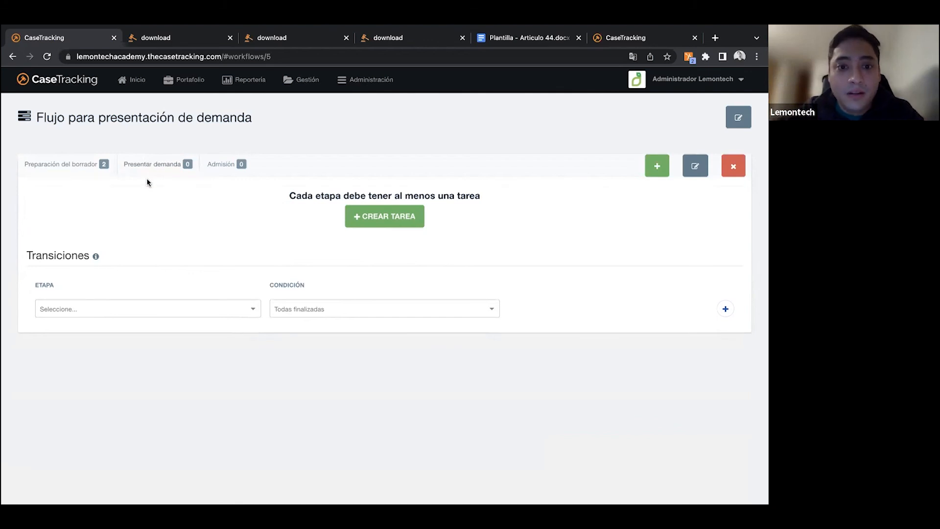
left_click(364, 225)
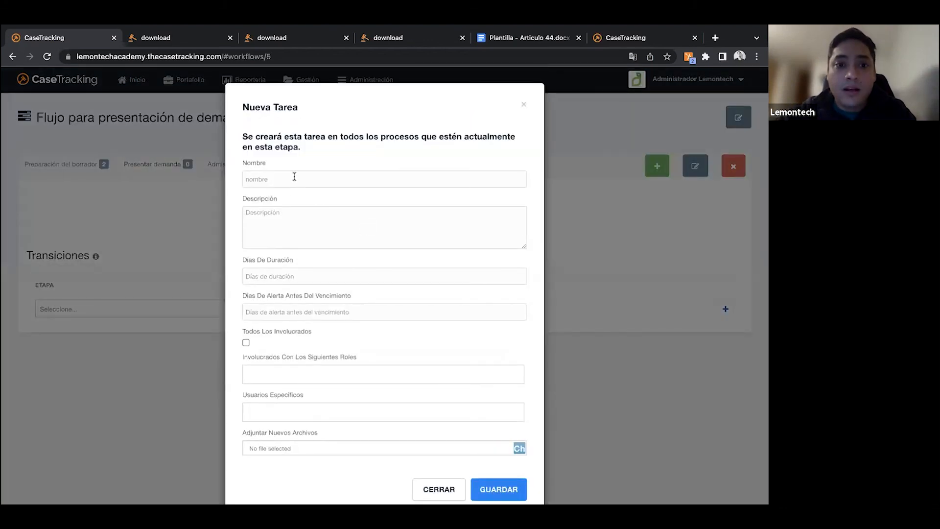
left_click(294, 176)
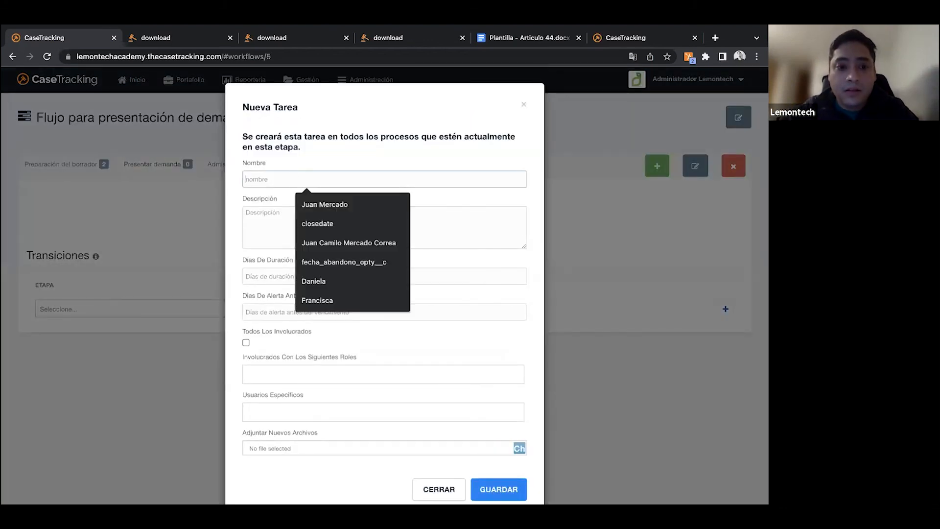
key("Escape")
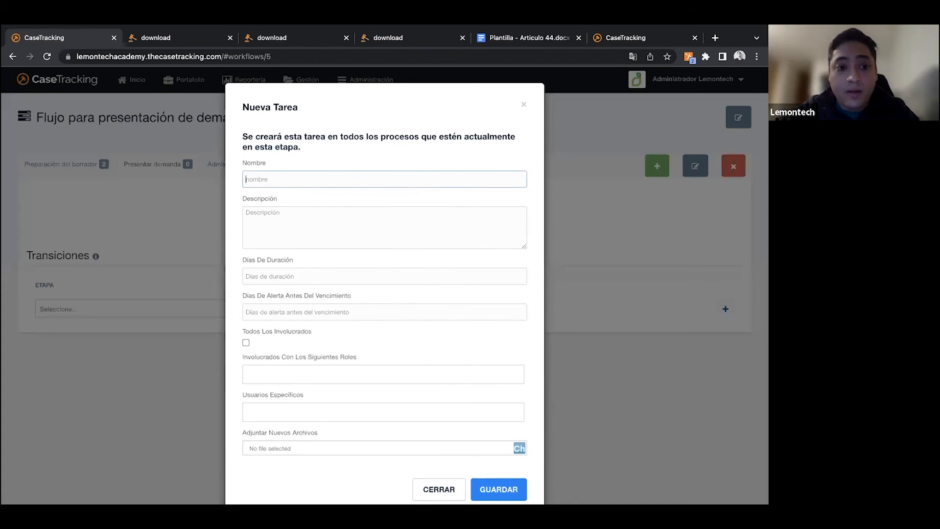
type("Subir demanda")
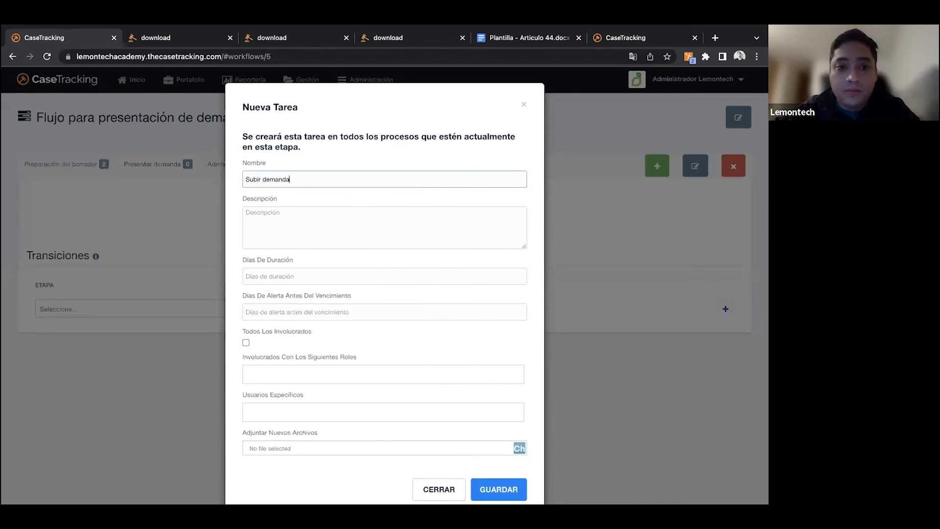
- Give the "Subir demanda" task the description "Presentar demanda en OJV"
left_click(285, 234)
type("Presentar deman")
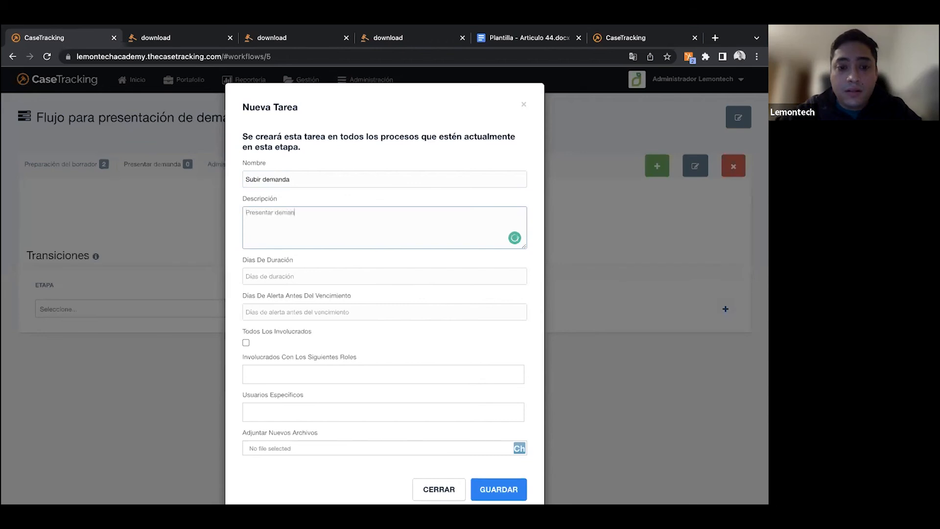
type("da en OJV")
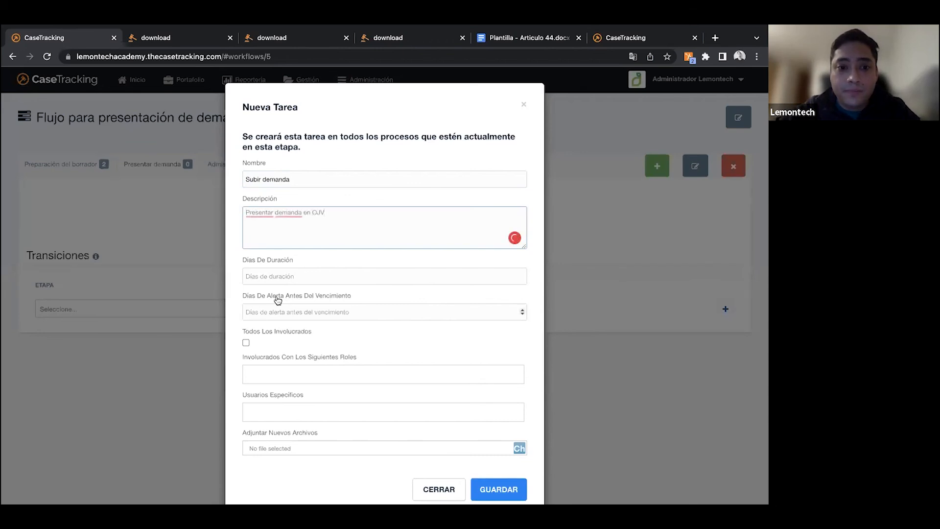
- Set the "Subir demanda" task's duration to 1 day, assign it to the "Encargado" role and save it
left_click(280, 277)
type("1")
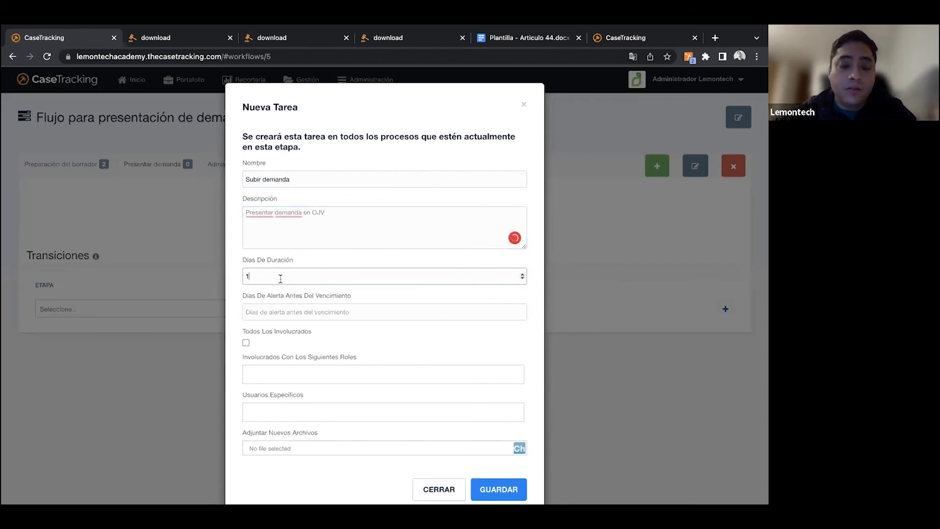
left_click(313, 374)
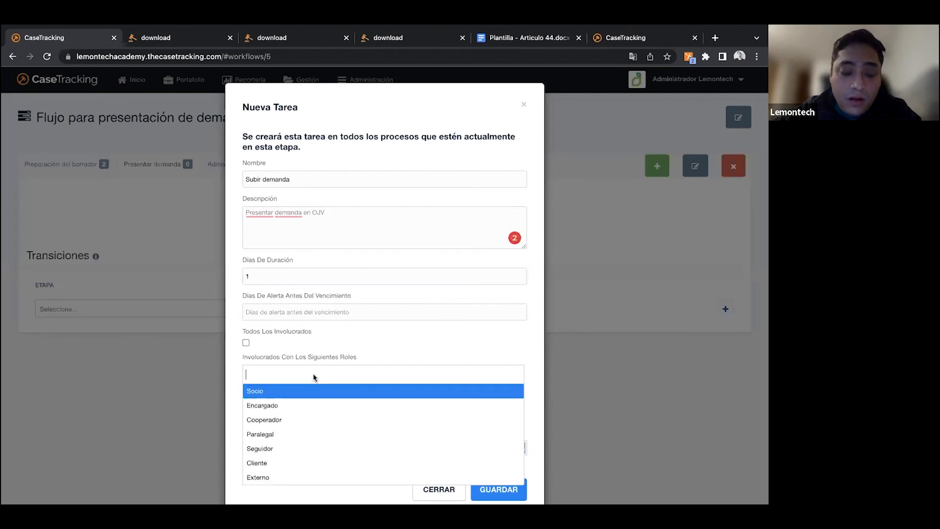
left_click(306, 411)
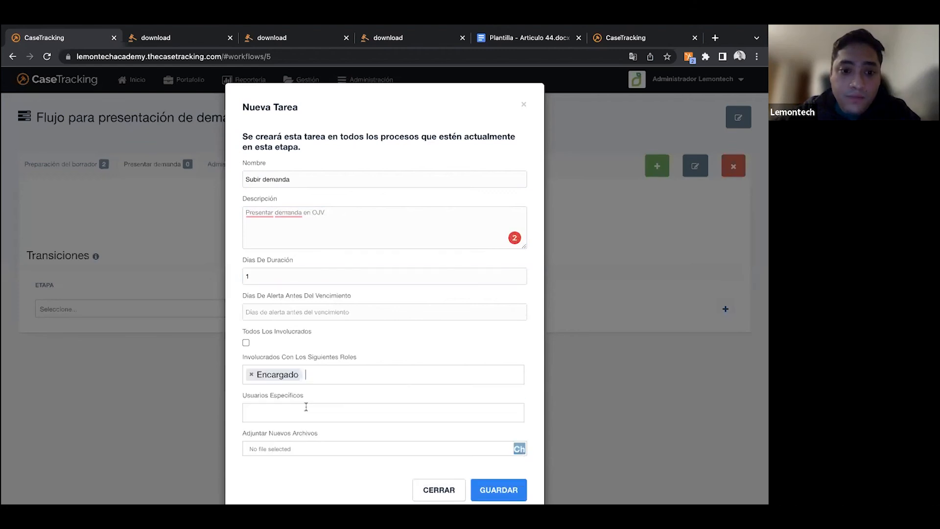
left_click(489, 489)
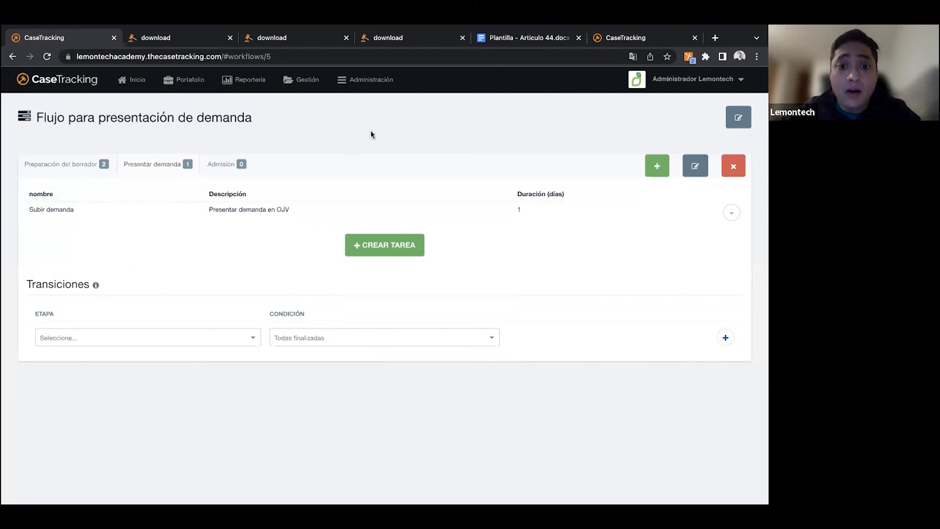
- In the "Preparación del borrador" stage, set the transition to "Presentar demanda" with the condition "Todas aprobadas"
left_click(62, 165)
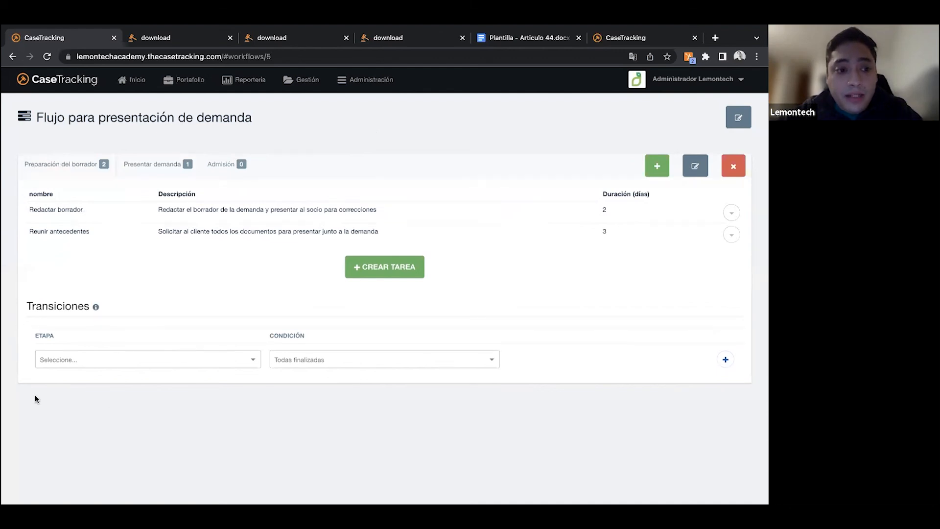
left_click(175, 367)
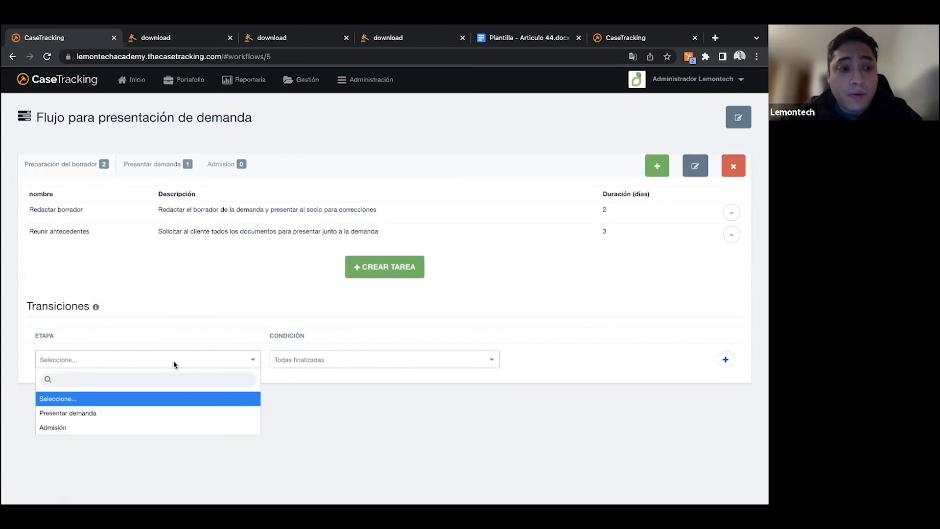
left_click(158, 413)
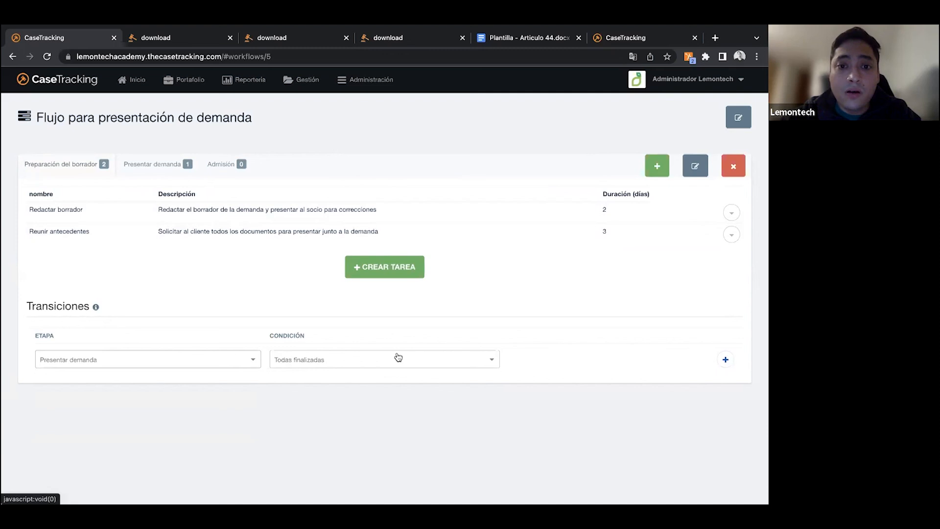
left_click(347, 365)
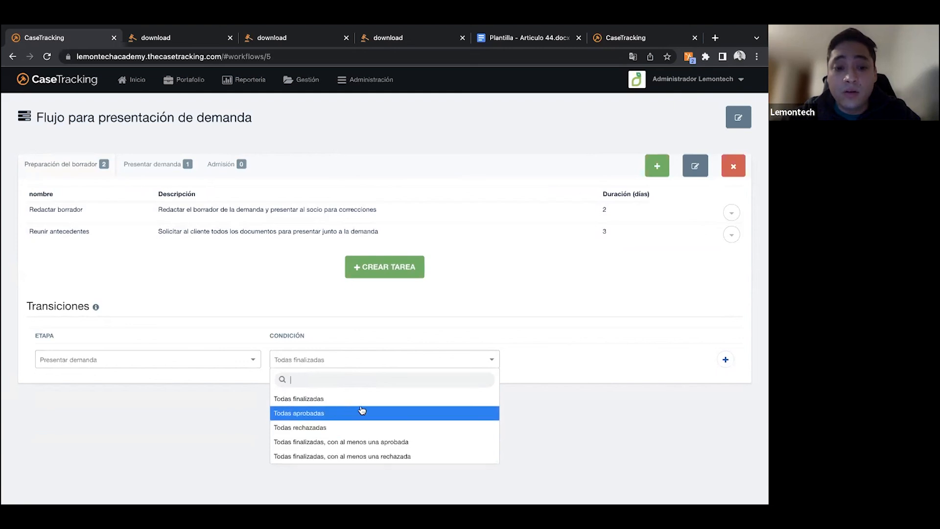
left_click(315, 415)
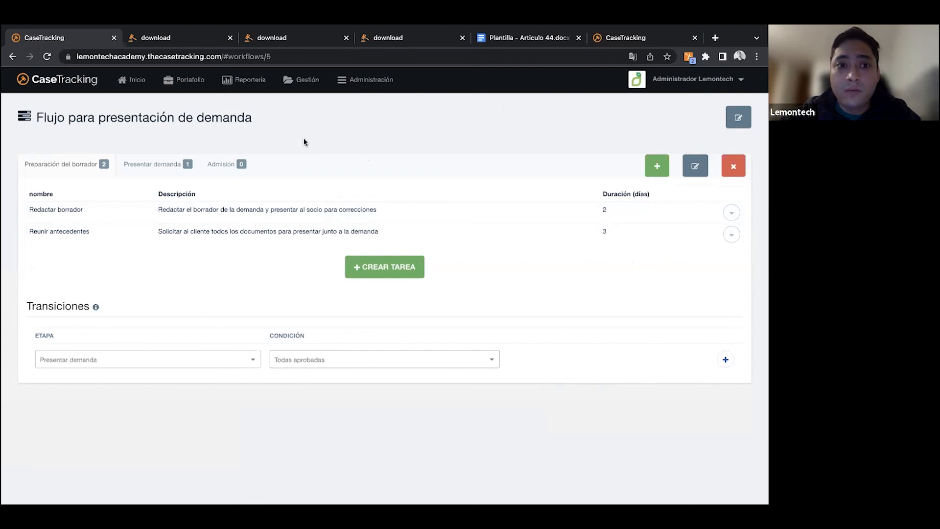
- Open the tasks of the "Juicio de cobranza ejecutivo" case from the list of processes
left_click(204, 92)
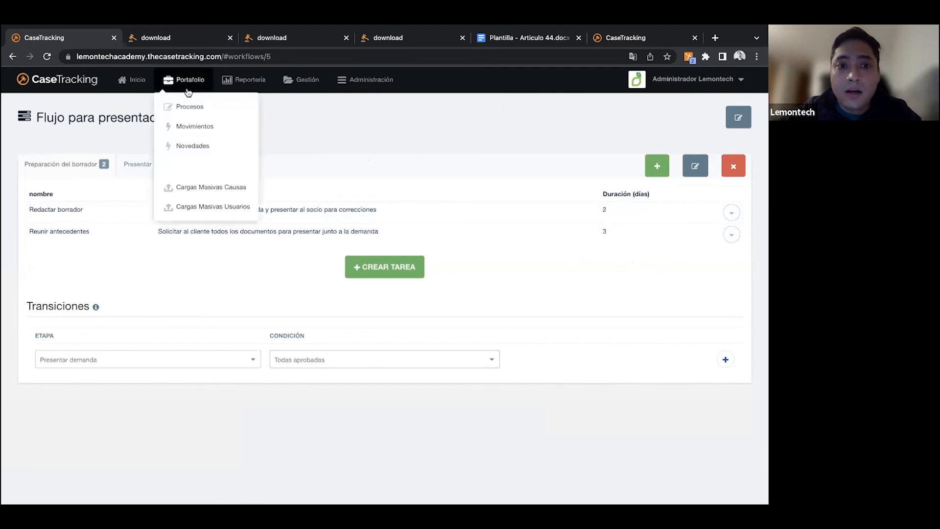
left_click(185, 106)
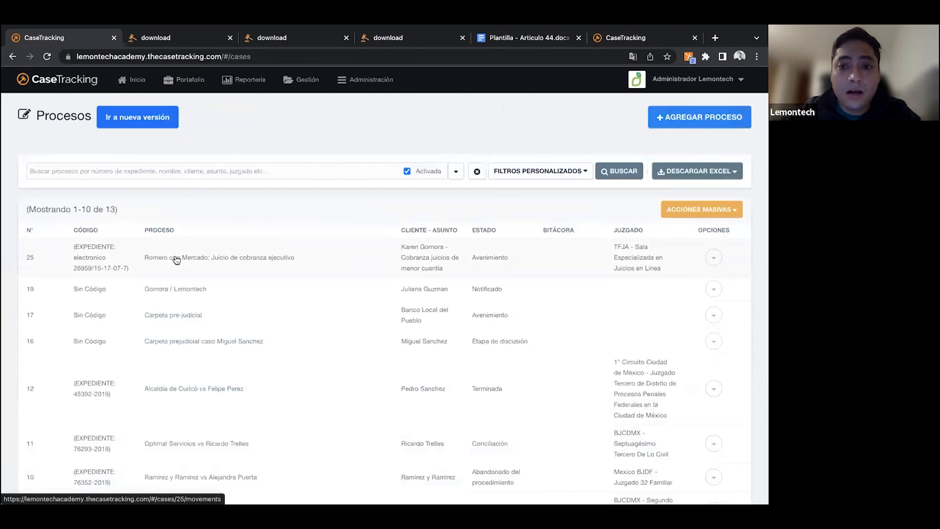
left_click(176, 260)
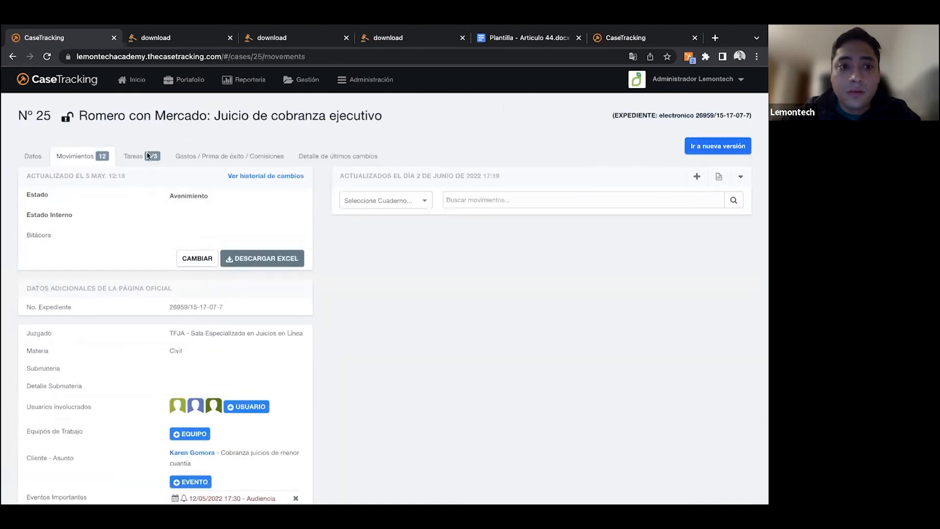
left_click(147, 155)
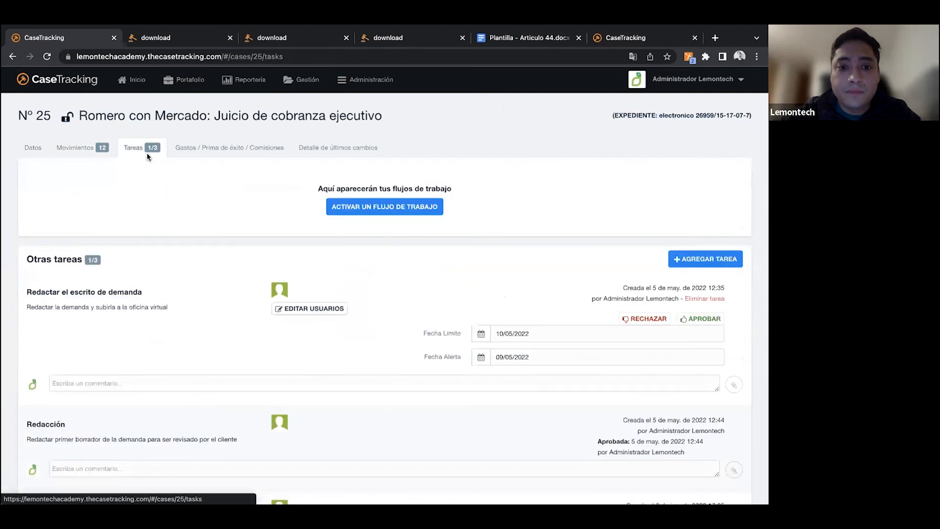
- Activate the "Flujo para presentación de demanda" workflow on the case with "Preparación del borrador" as the initial stage
left_click(369, 209)
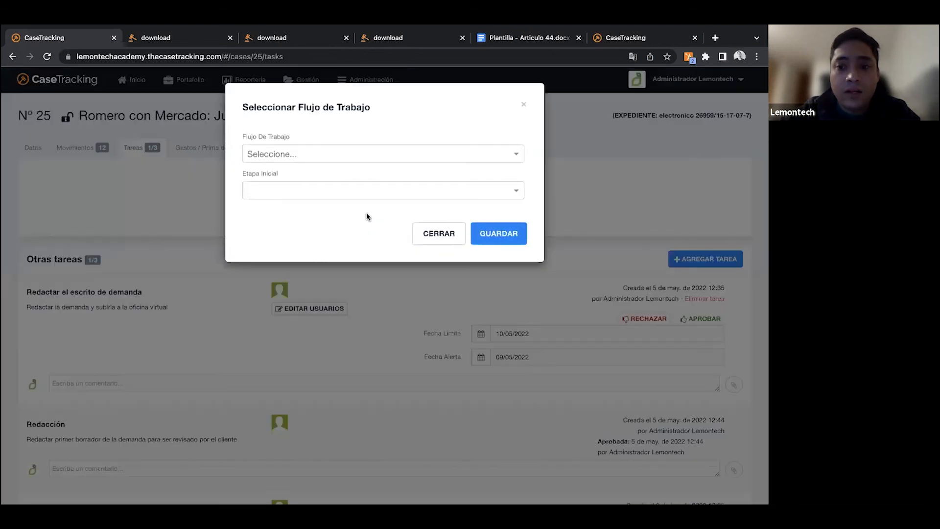
left_click(321, 157)
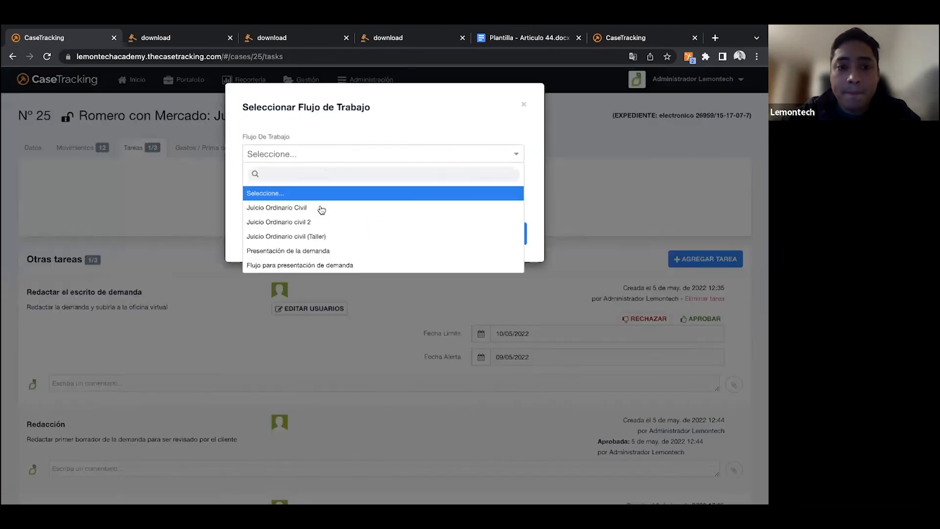
left_click(288, 265)
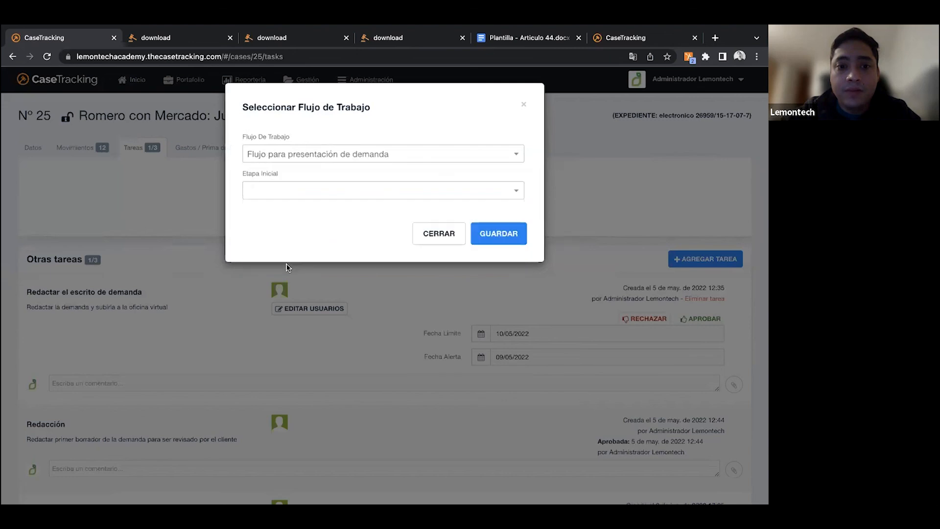
left_click(298, 191)
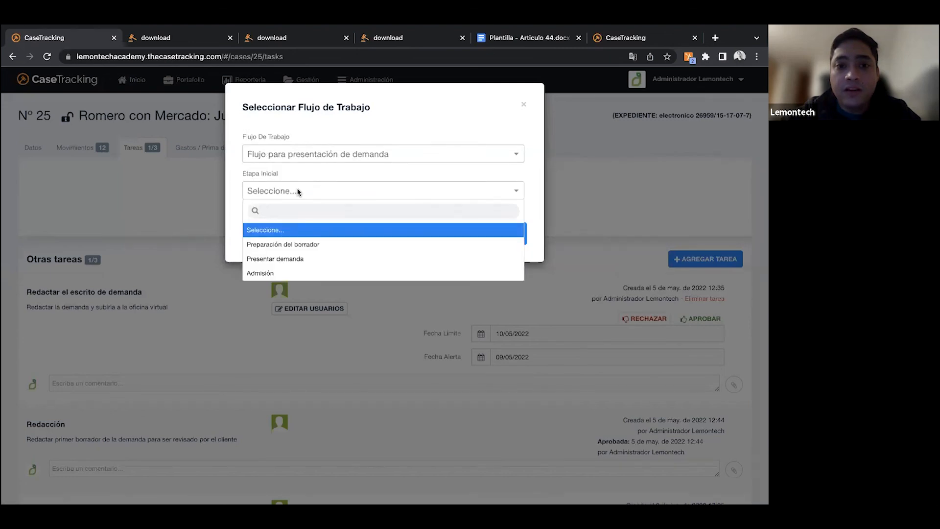
left_click(281, 249)
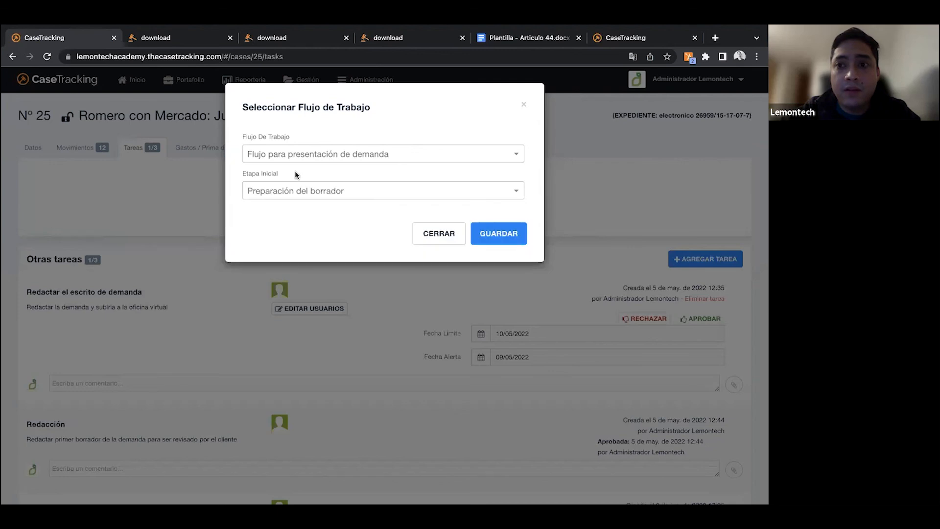
left_click(503, 238)
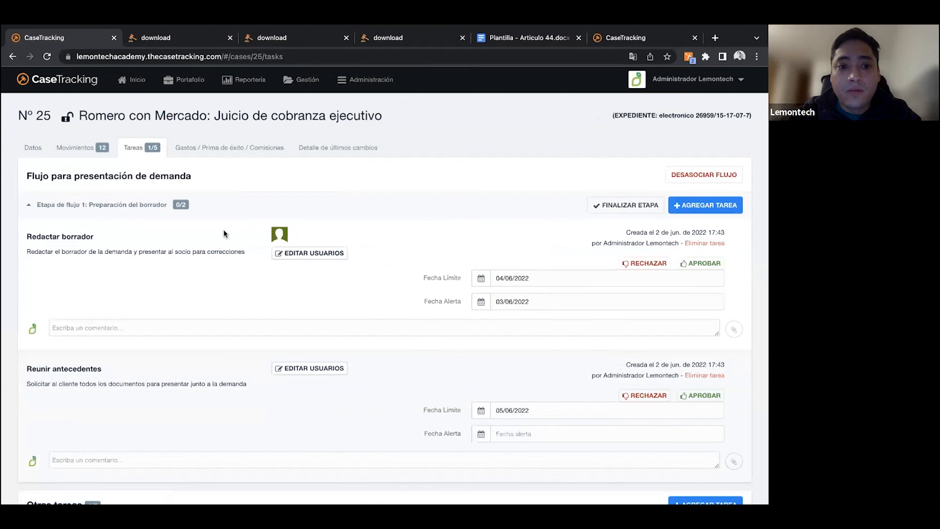
- Assign the case's "Encargado" user to the "Reunir antecedentes" task and save
scroll(225, 230, "down", 1)
scroll(223, 233, "down", 1)
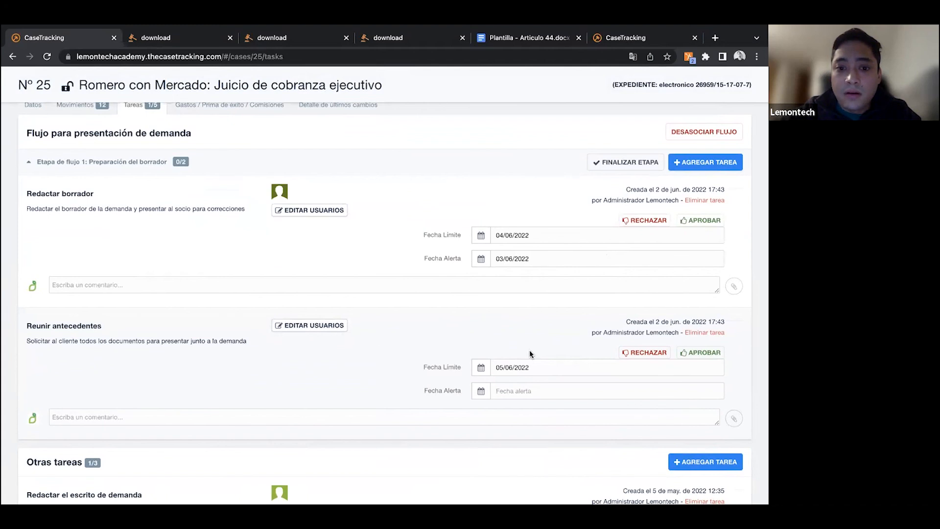
left_click(293, 324)
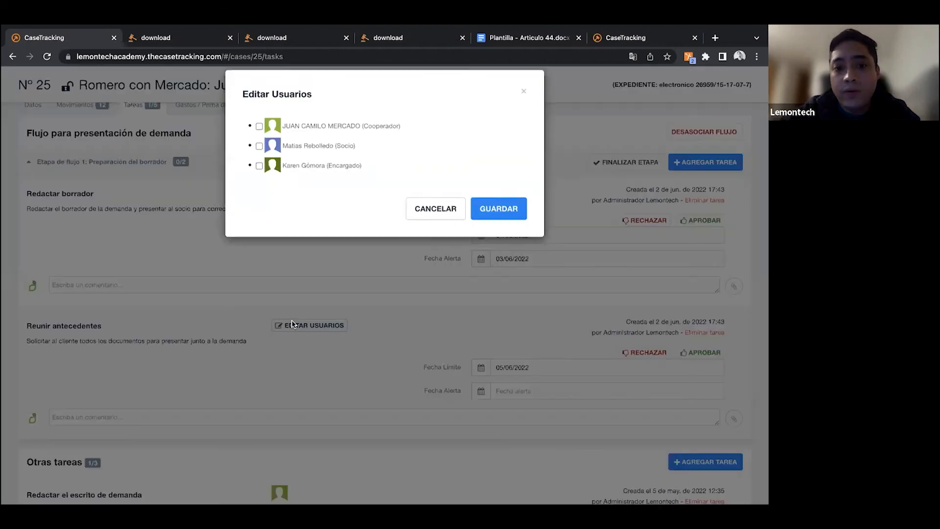
left_click(300, 185)
left_click(492, 222)
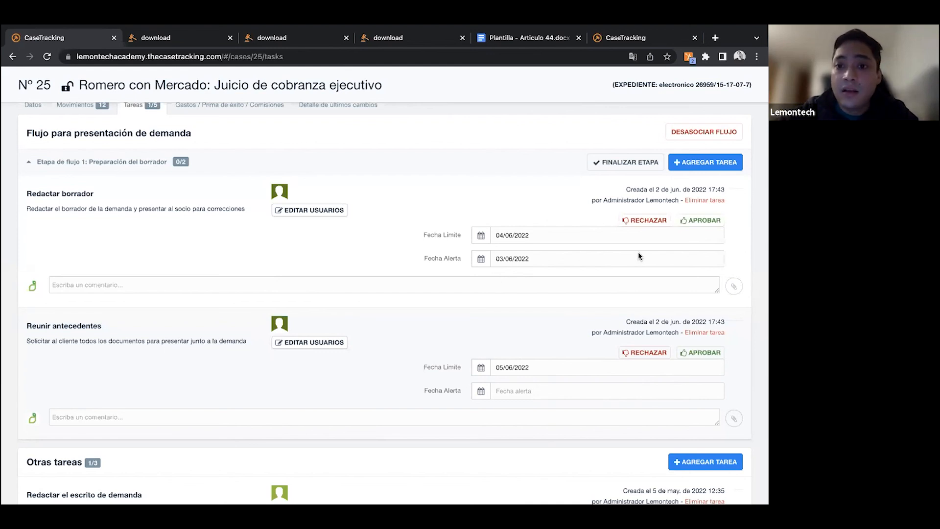
- Approve the "Redactar borrador" and "Reunir antecedentes" tasks of the "Preparación del borrador" stage
left_click(692, 221)
left_click(415, 217)
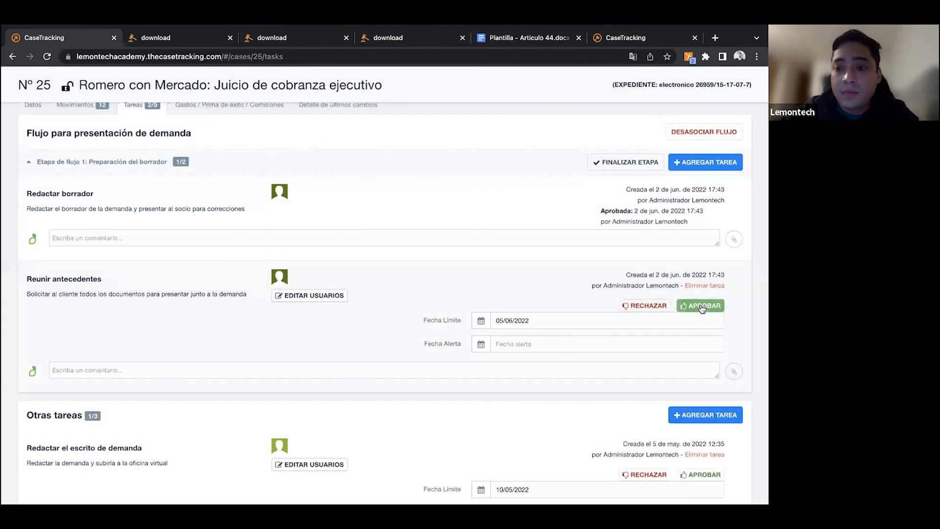
left_click(700, 306)
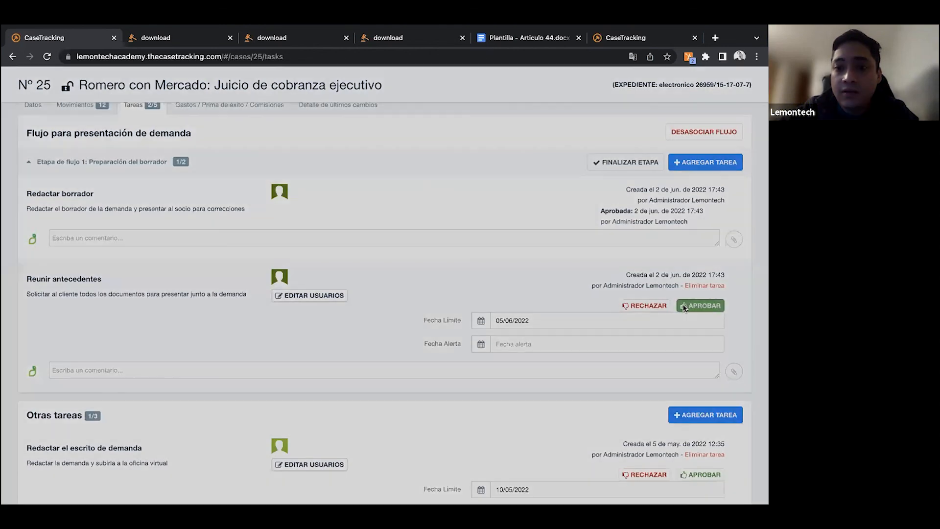
left_click(399, 215)
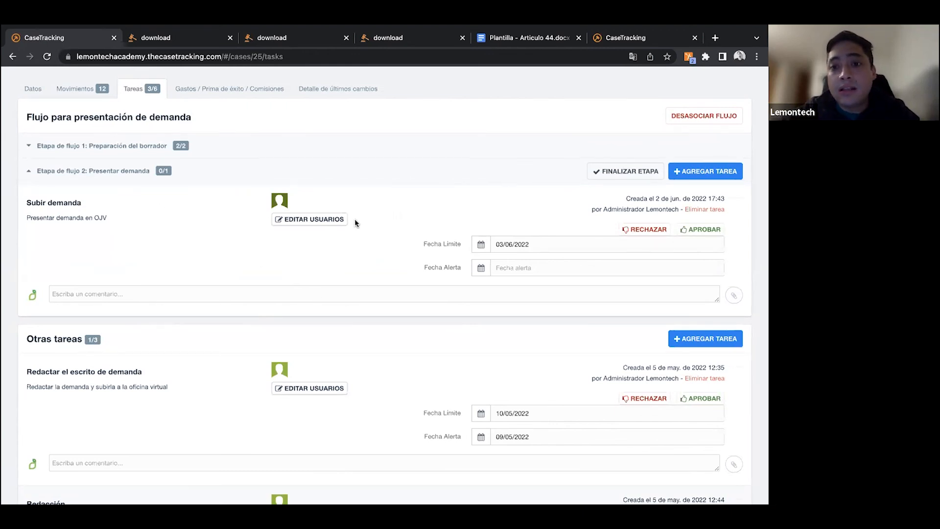
- Start a comment on the "Subir demanda" task that mentions the case's "Encargado" user
left_click(118, 295)
type("@")
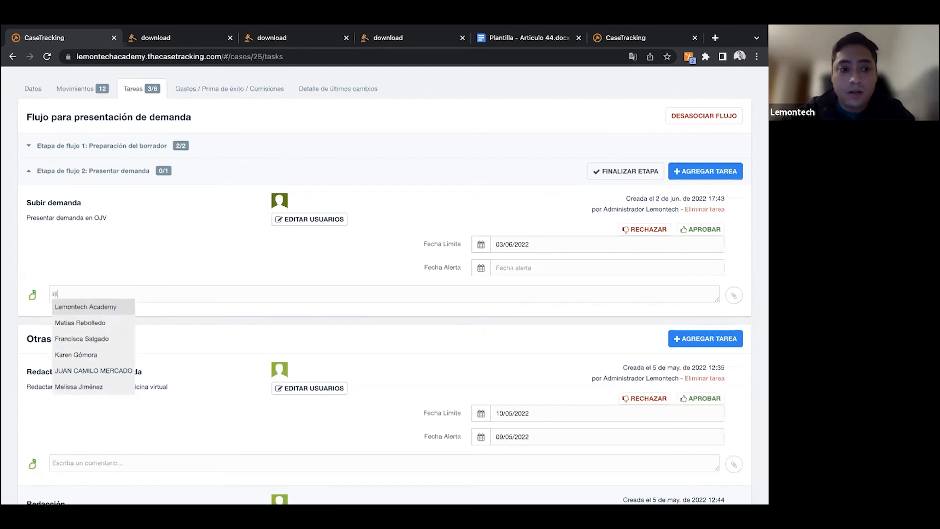
type("karen")
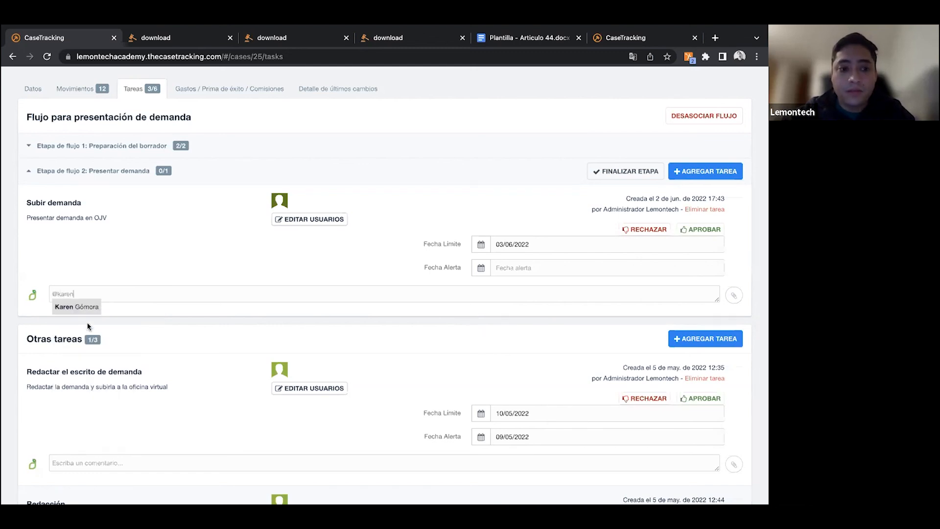
left_click(74, 310)
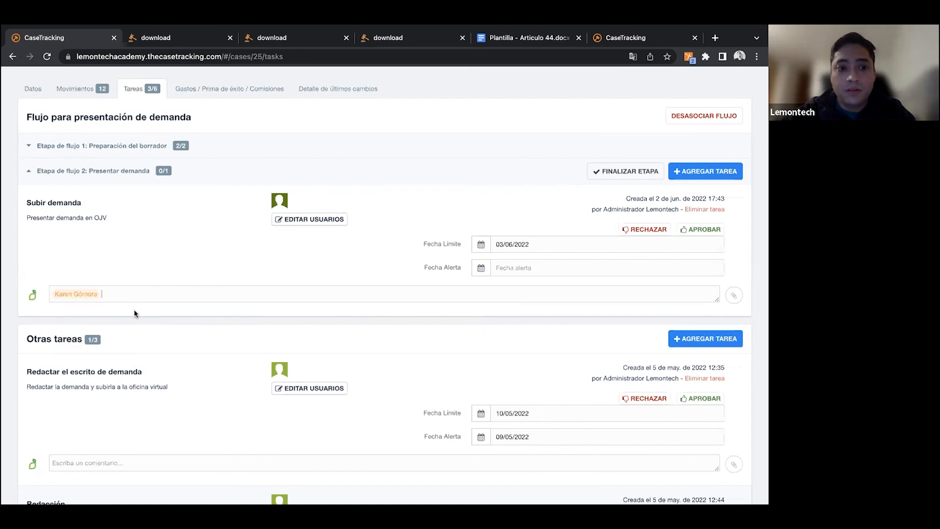
- Complete the comment with "adjunto el documento final para presentar la demanda" and post it
type("adjunto el final")
key("BackSpace")
key("BackSpace")
key("BackSpace")
key("BackSpace")
type("documento final pa")
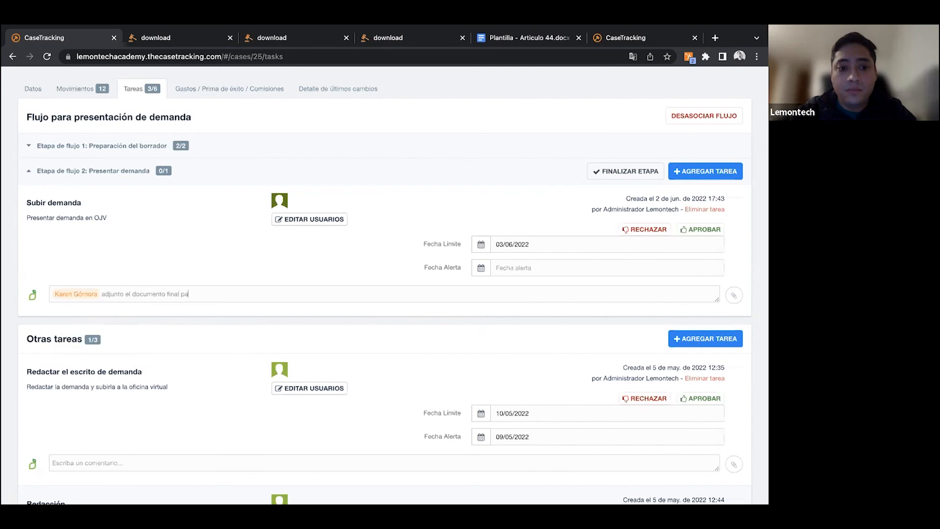
type("ra presentar la demanda")
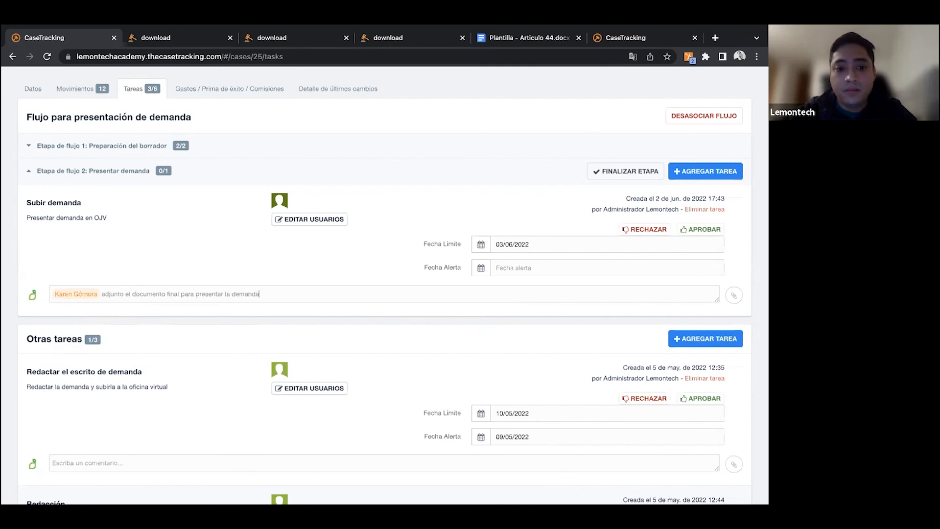
key("Return")
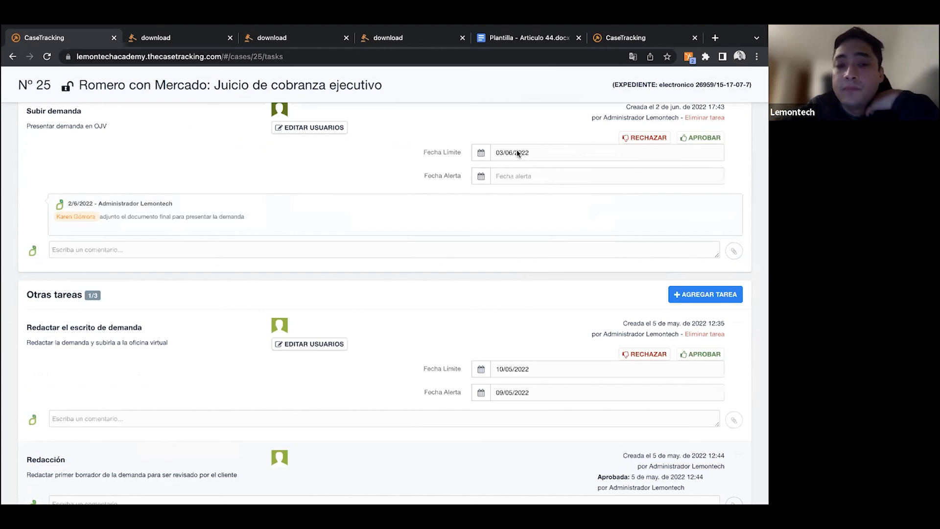
- View the details of the "Juicio Ordinario Civil" workflow, examining its stages, tasks and transitions
scroll(688, 212, "up", 3)
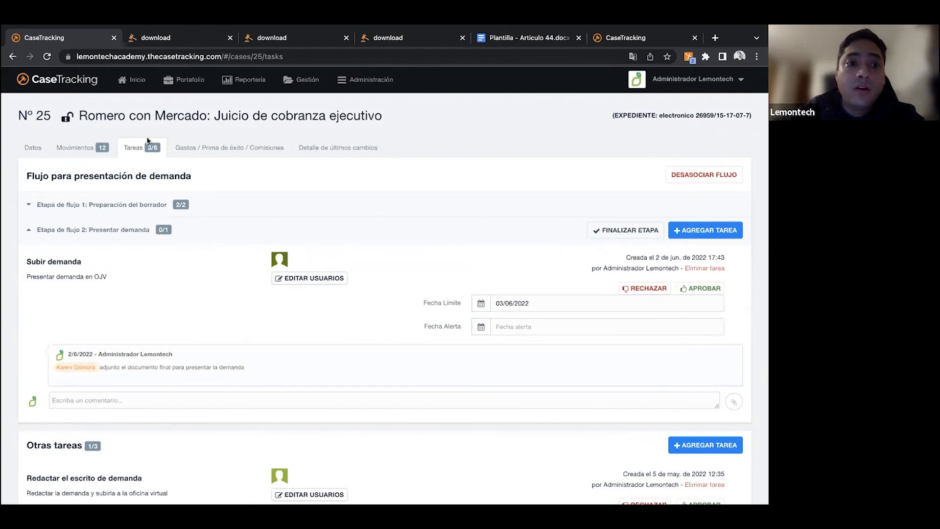
left_click(294, 88)
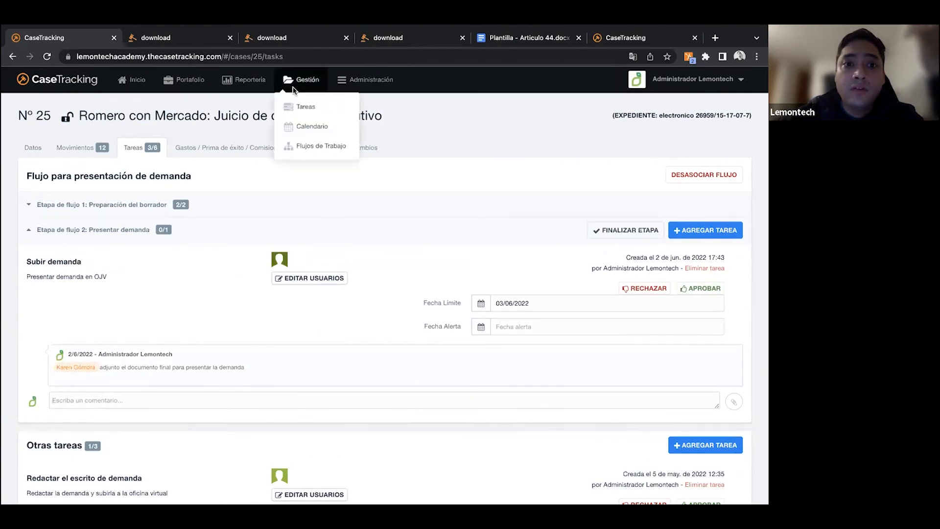
left_click(300, 146)
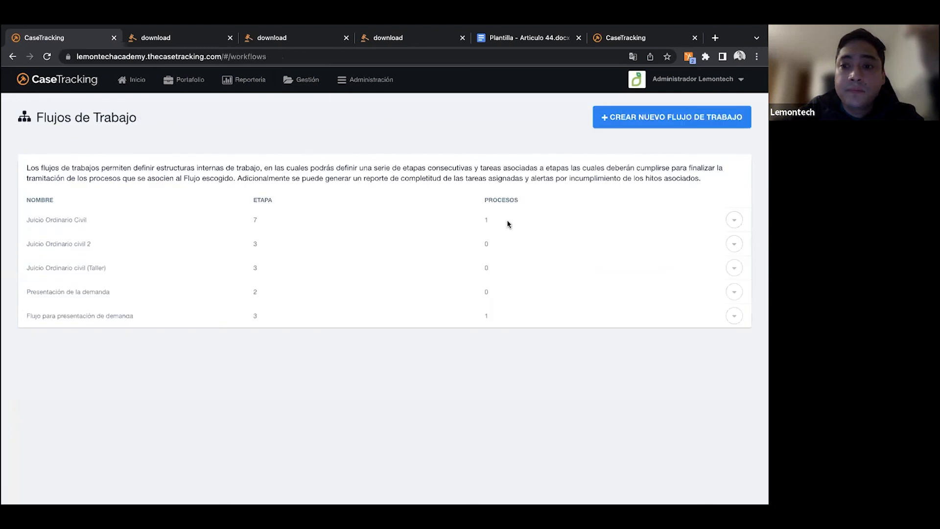
left_click(734, 221)
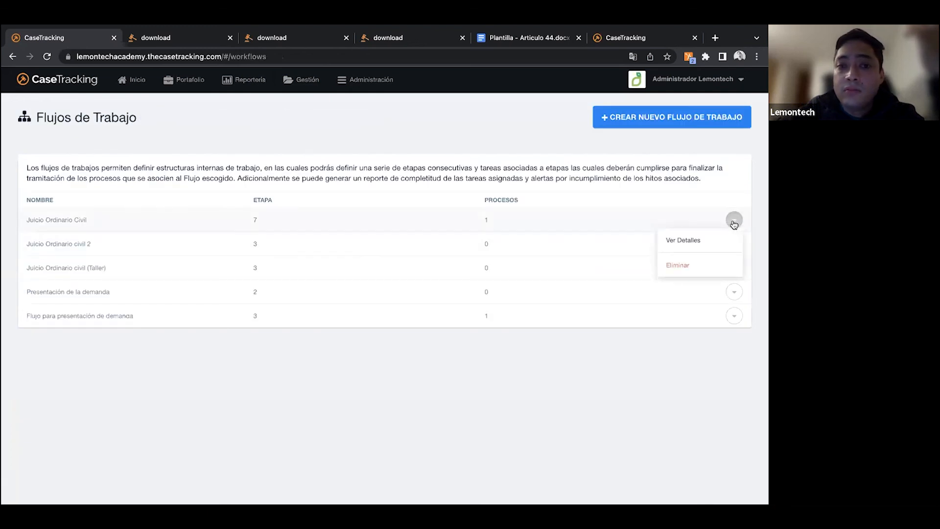
left_click(709, 239)
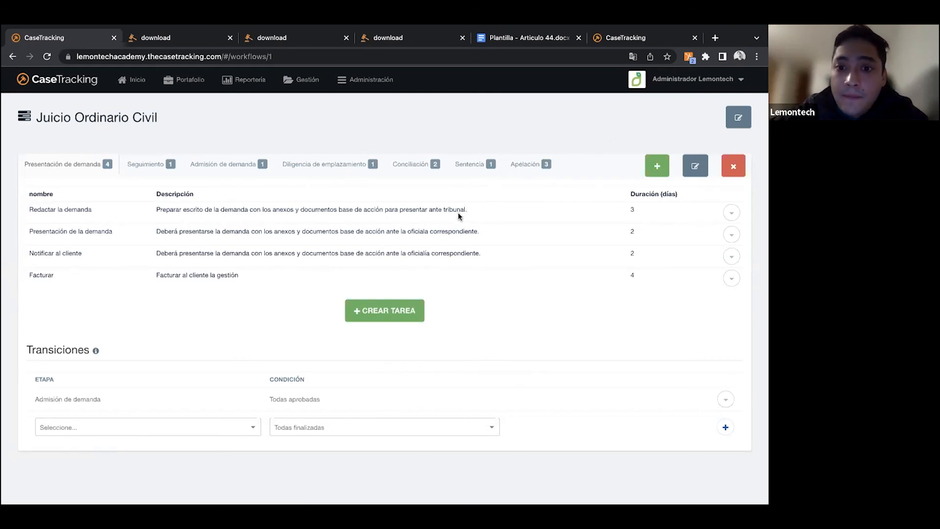
- Return to the list of processes in the portfolio
mouse_move(512, 29)
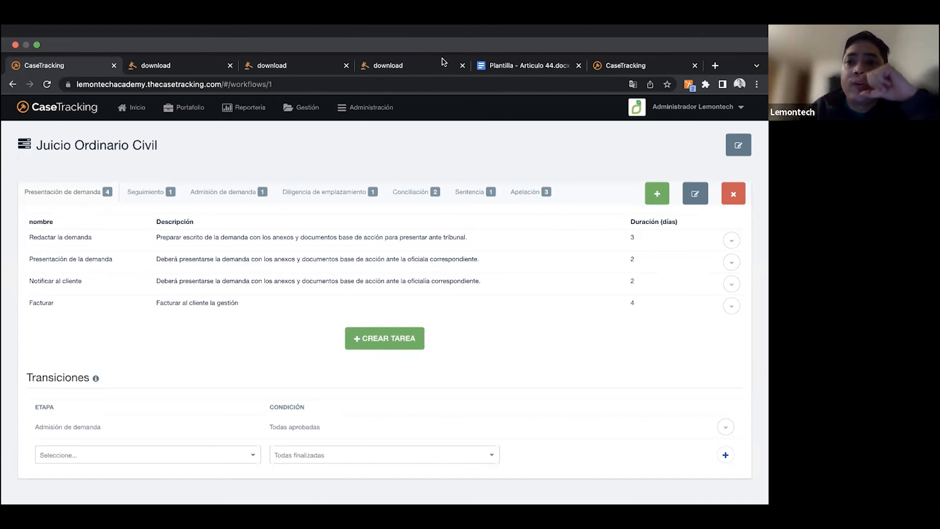
mouse_move(189, 109)
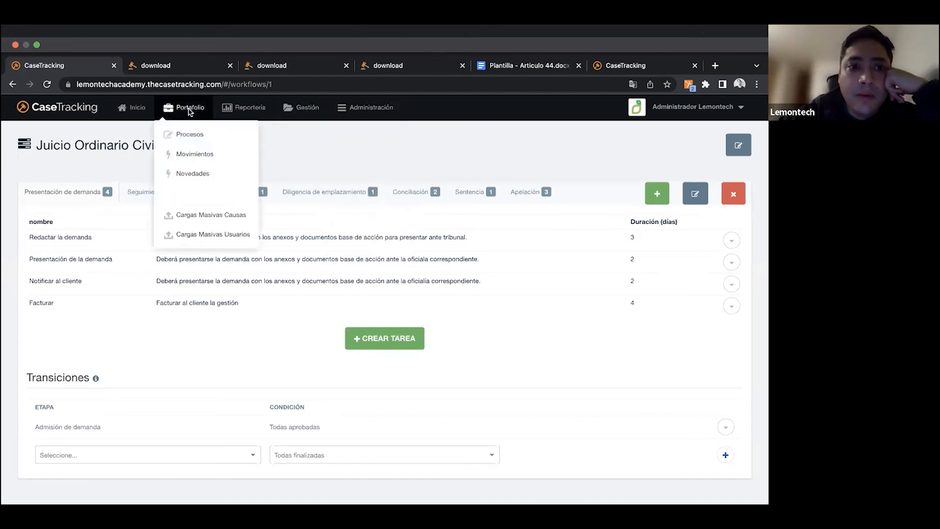
left_click(187, 133)
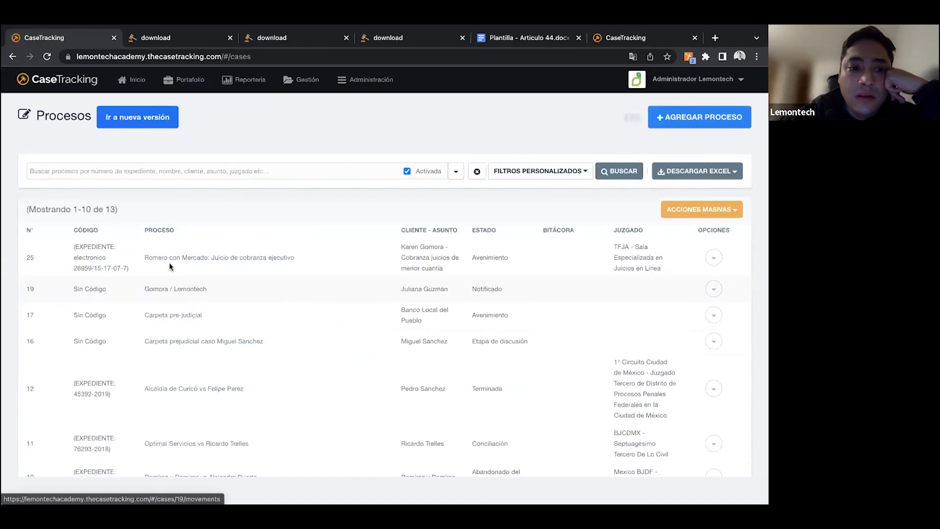
- Open the "Juicio de cobranza ejecutivo" case and bring up the selection of its involved users
left_click(171, 263)
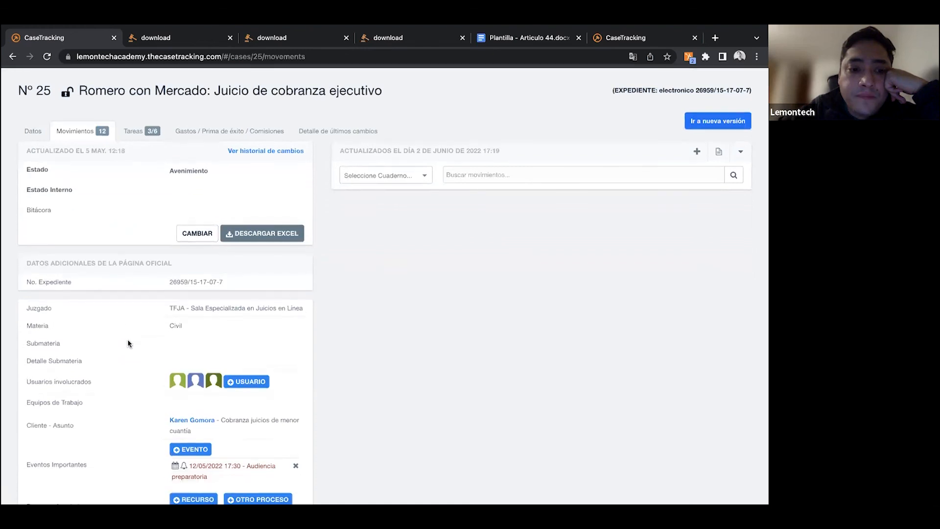
scroll(128, 343, "down", 3)
scroll(128, 343, "down", 1)
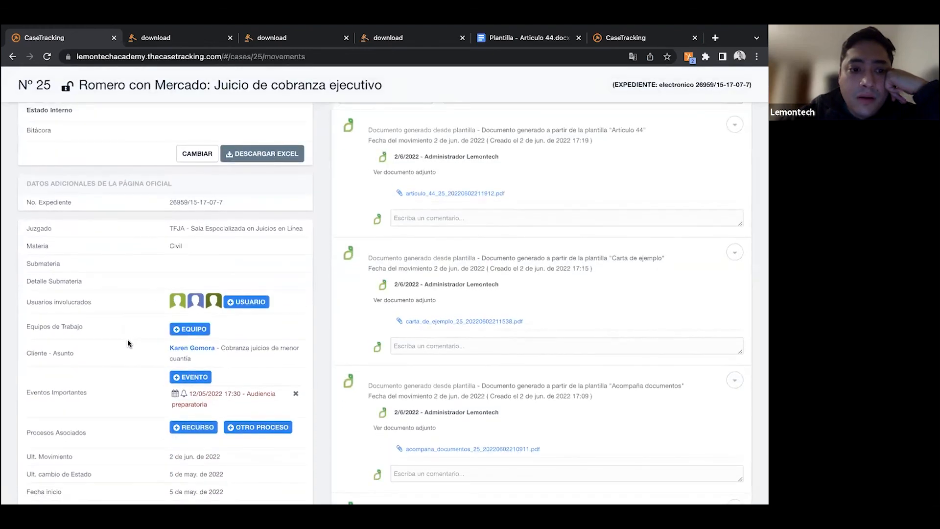
left_click(236, 302)
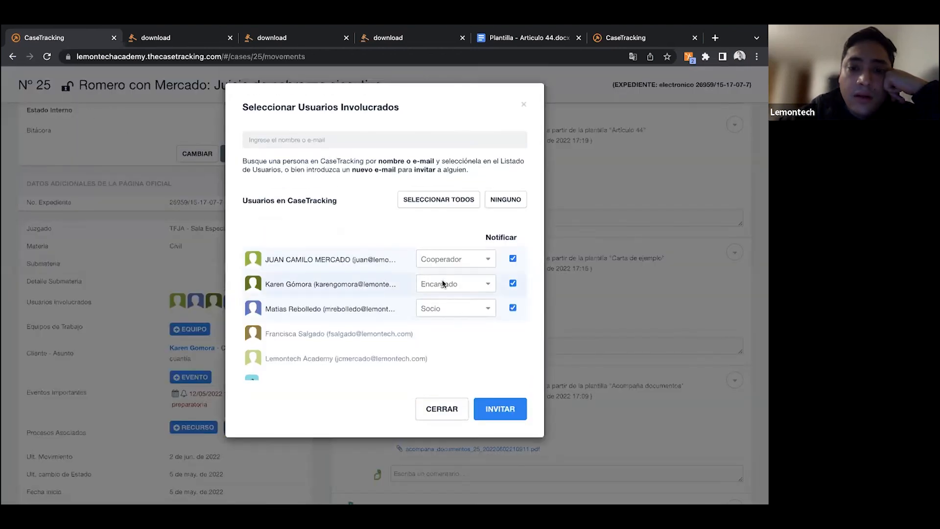
- Select an additional user for the case, view the roles that can be assigned, and close the selection without inviting anyone
left_click(456, 336)
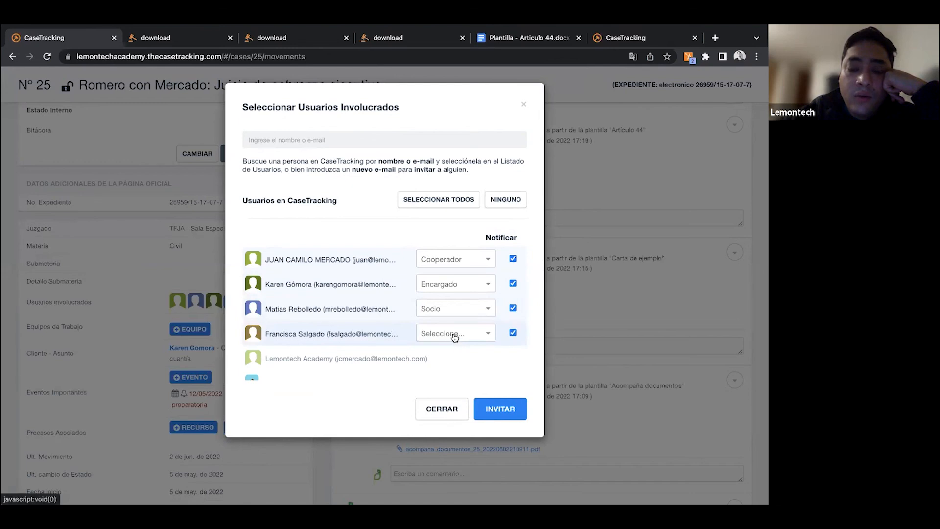
left_click(452, 333)
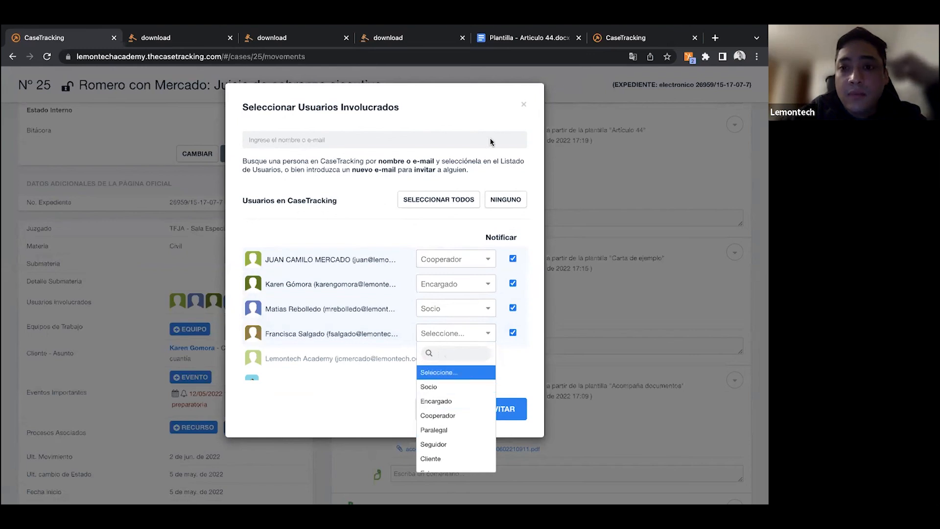
left_click(509, 102)
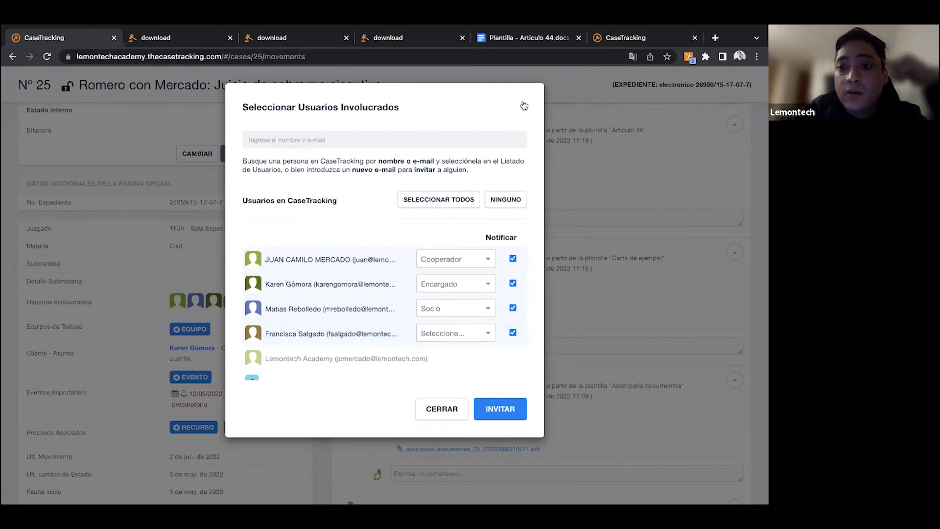
left_click(524, 105)
scroll(339, 158, "up", 1)
scroll(340, 157, "up", 2)
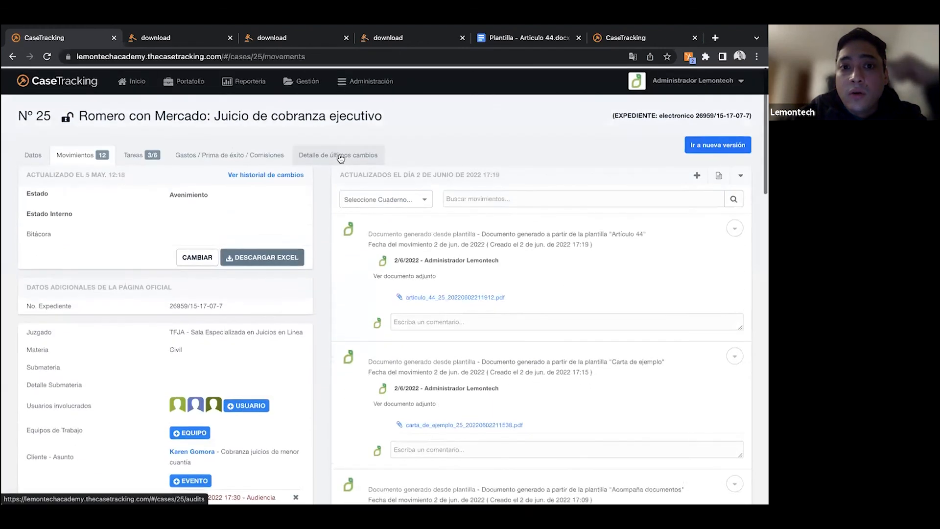
- View the roles in the data administration, including the entry for a new role name and the options for the "Socio" role
left_click(355, 88)
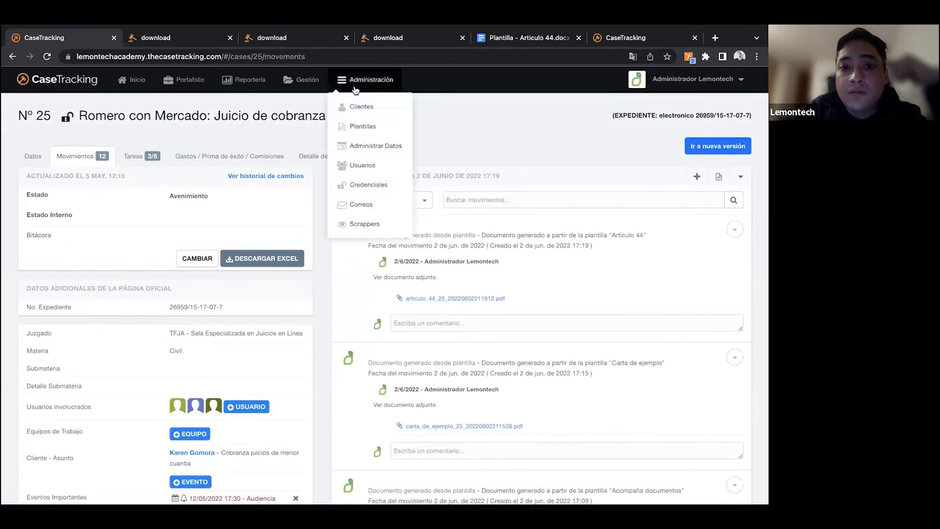
left_click(359, 147)
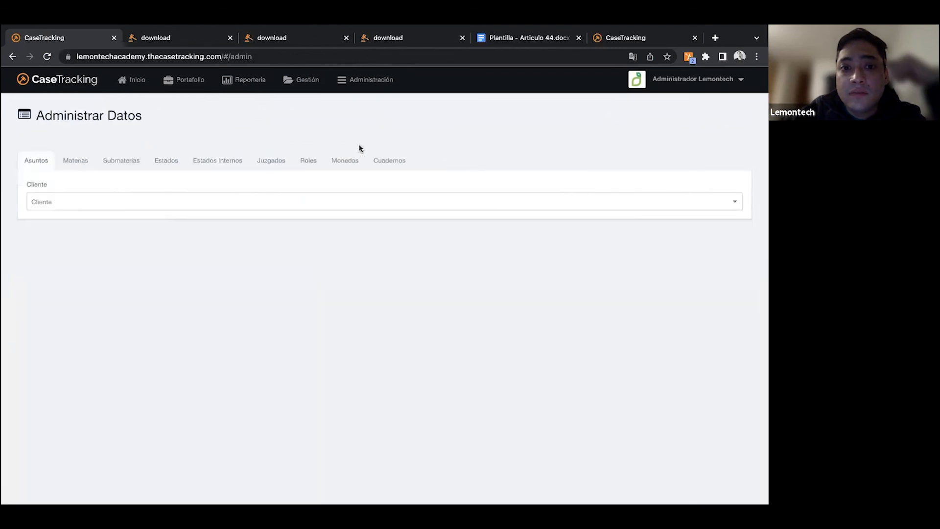
left_click(305, 165)
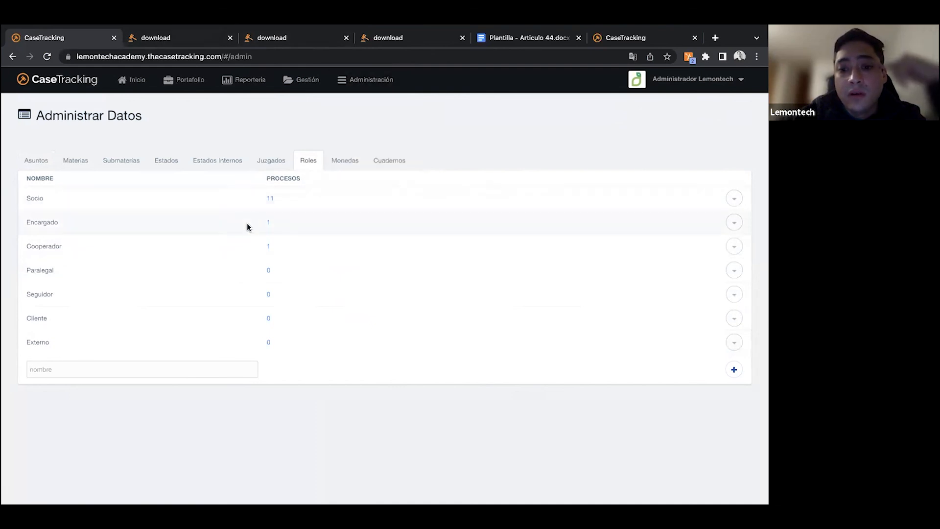
left_click(166, 370)
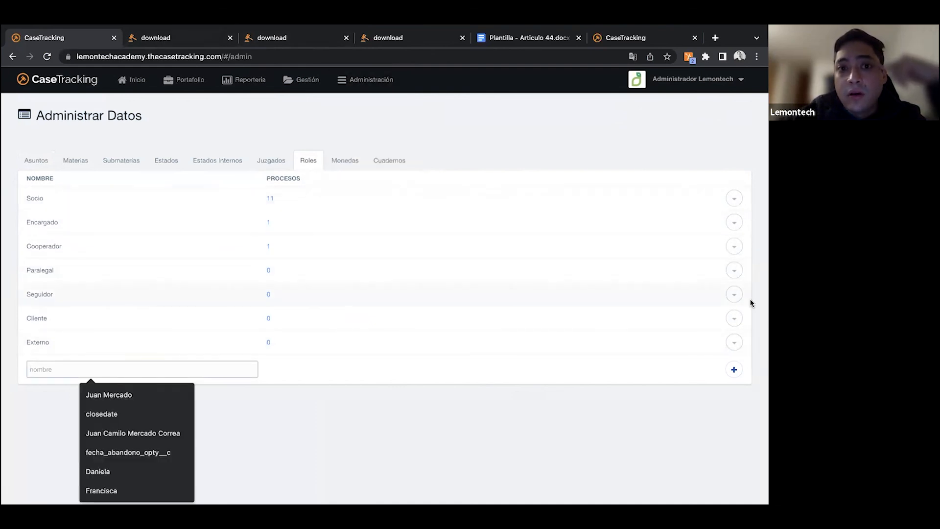
left_click(734, 199)
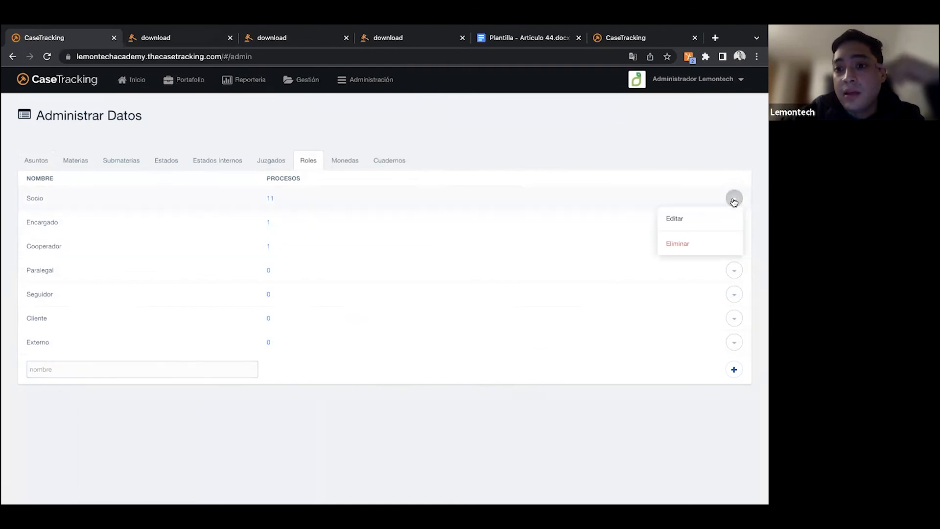
left_click(747, 203)
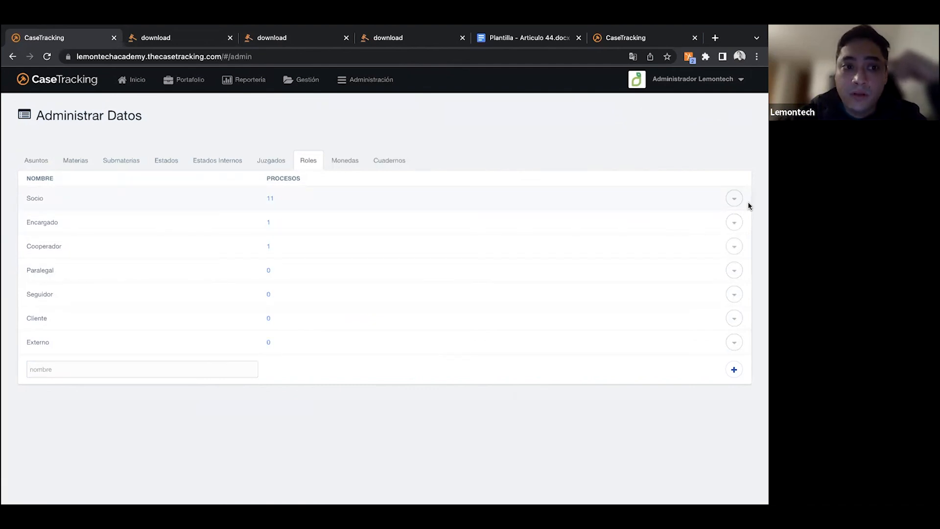
- View the list of case states for the "Administrativa" subject matter in the data administration
left_click(167, 161)
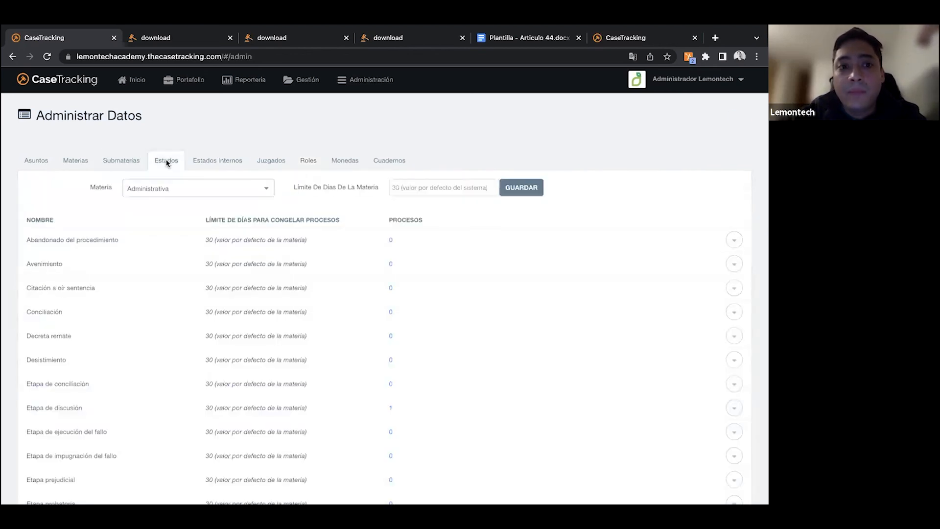
scroll(162, 270, "down", 5)
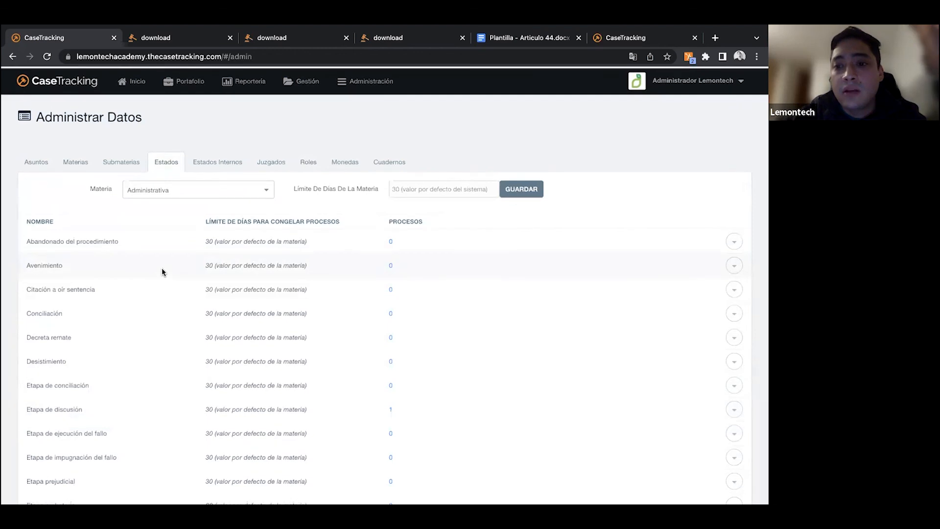
scroll(162, 272, "up", 5)
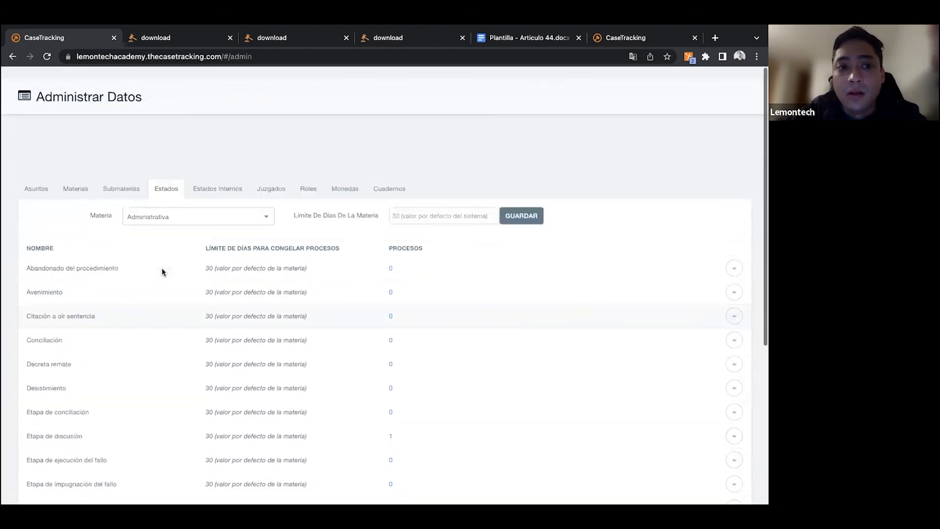